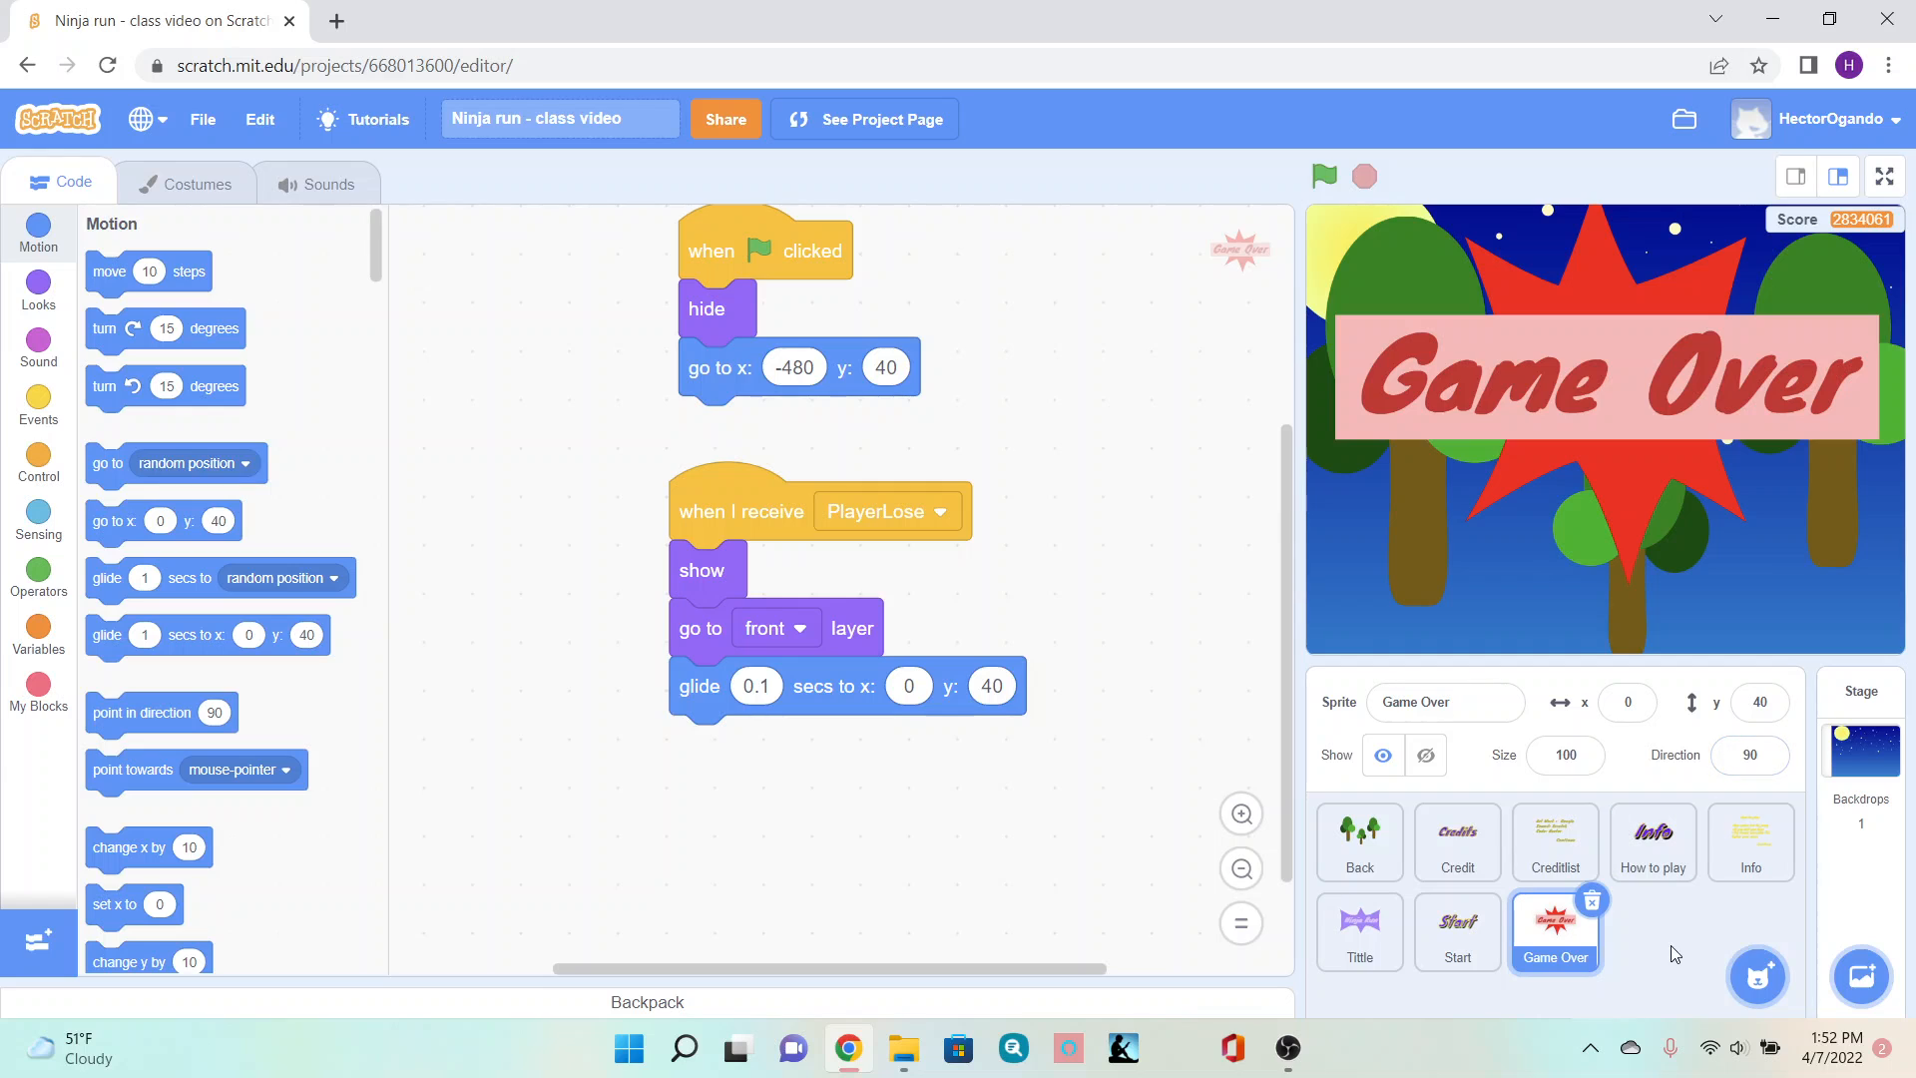
# - Paint a new sprite and name it Ones
pyautogui.moveTo(1758, 973)
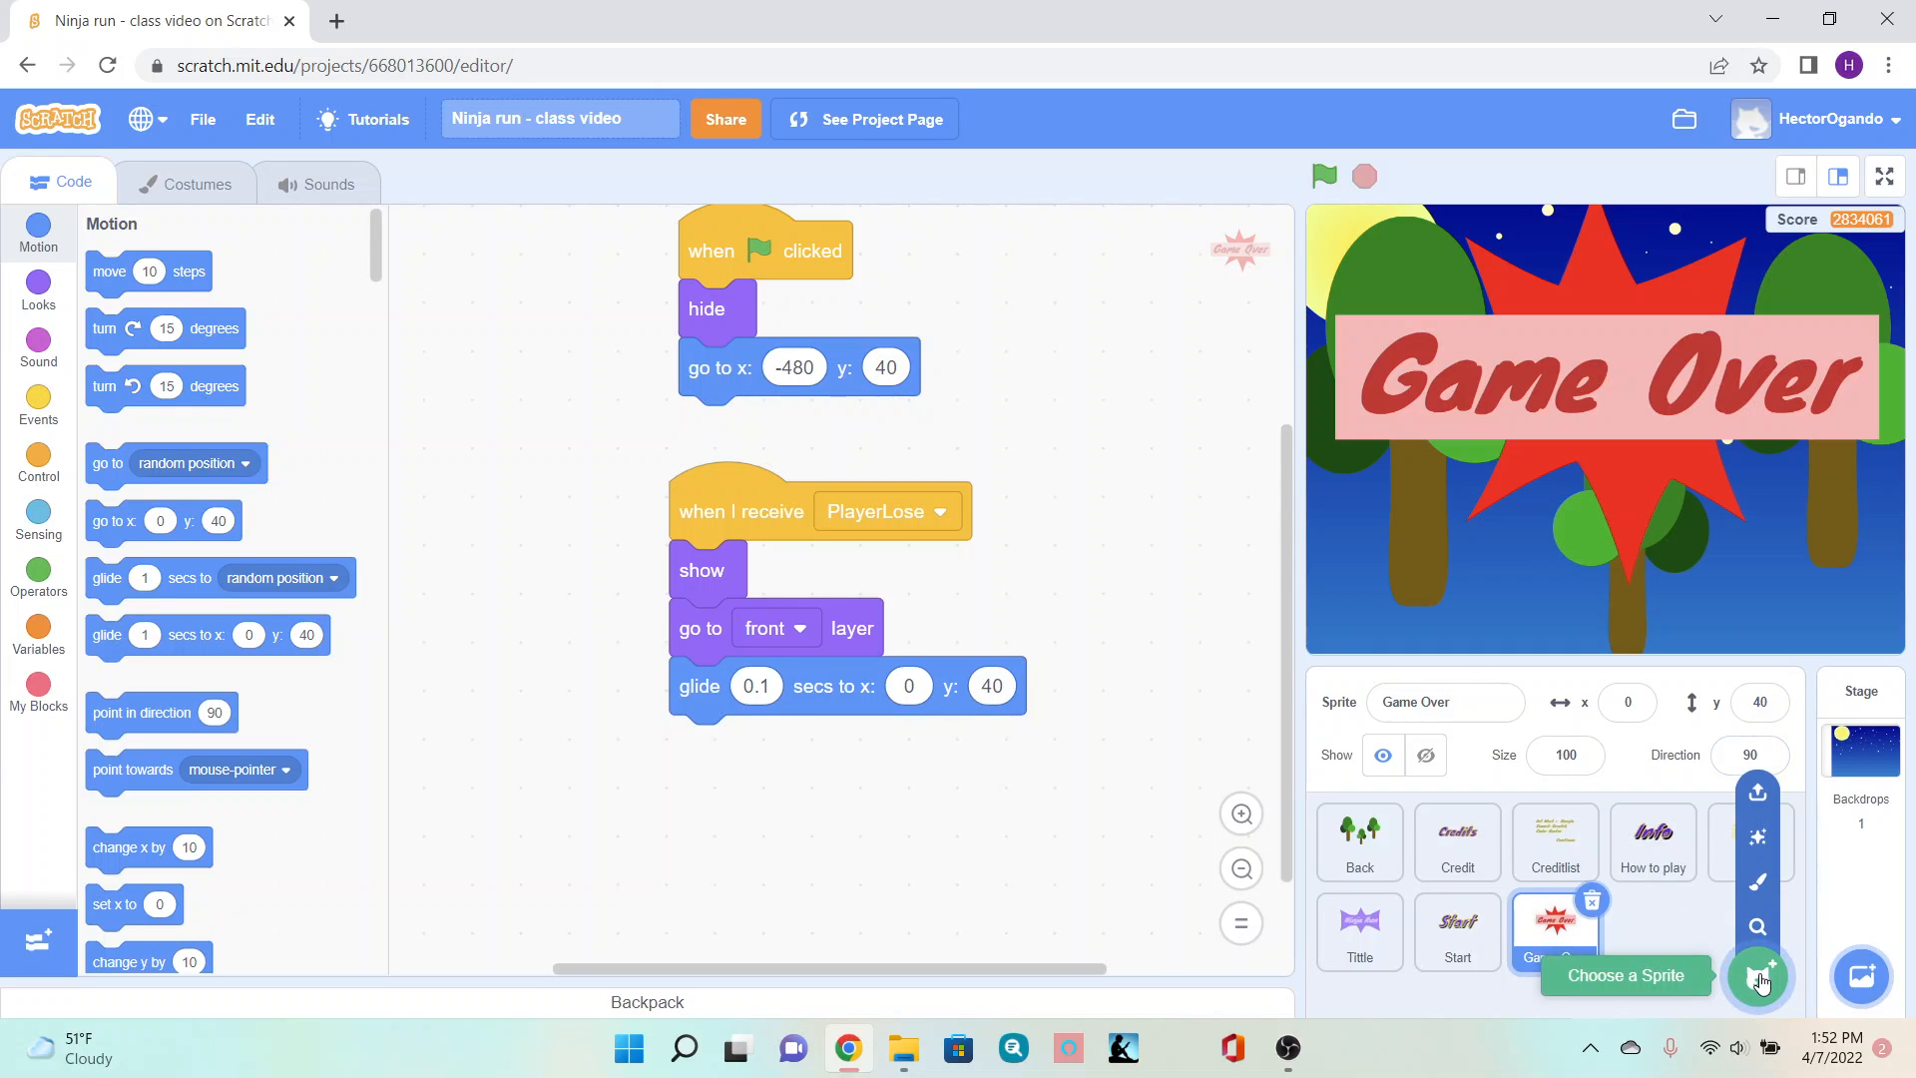
pyautogui.click(1761, 883)
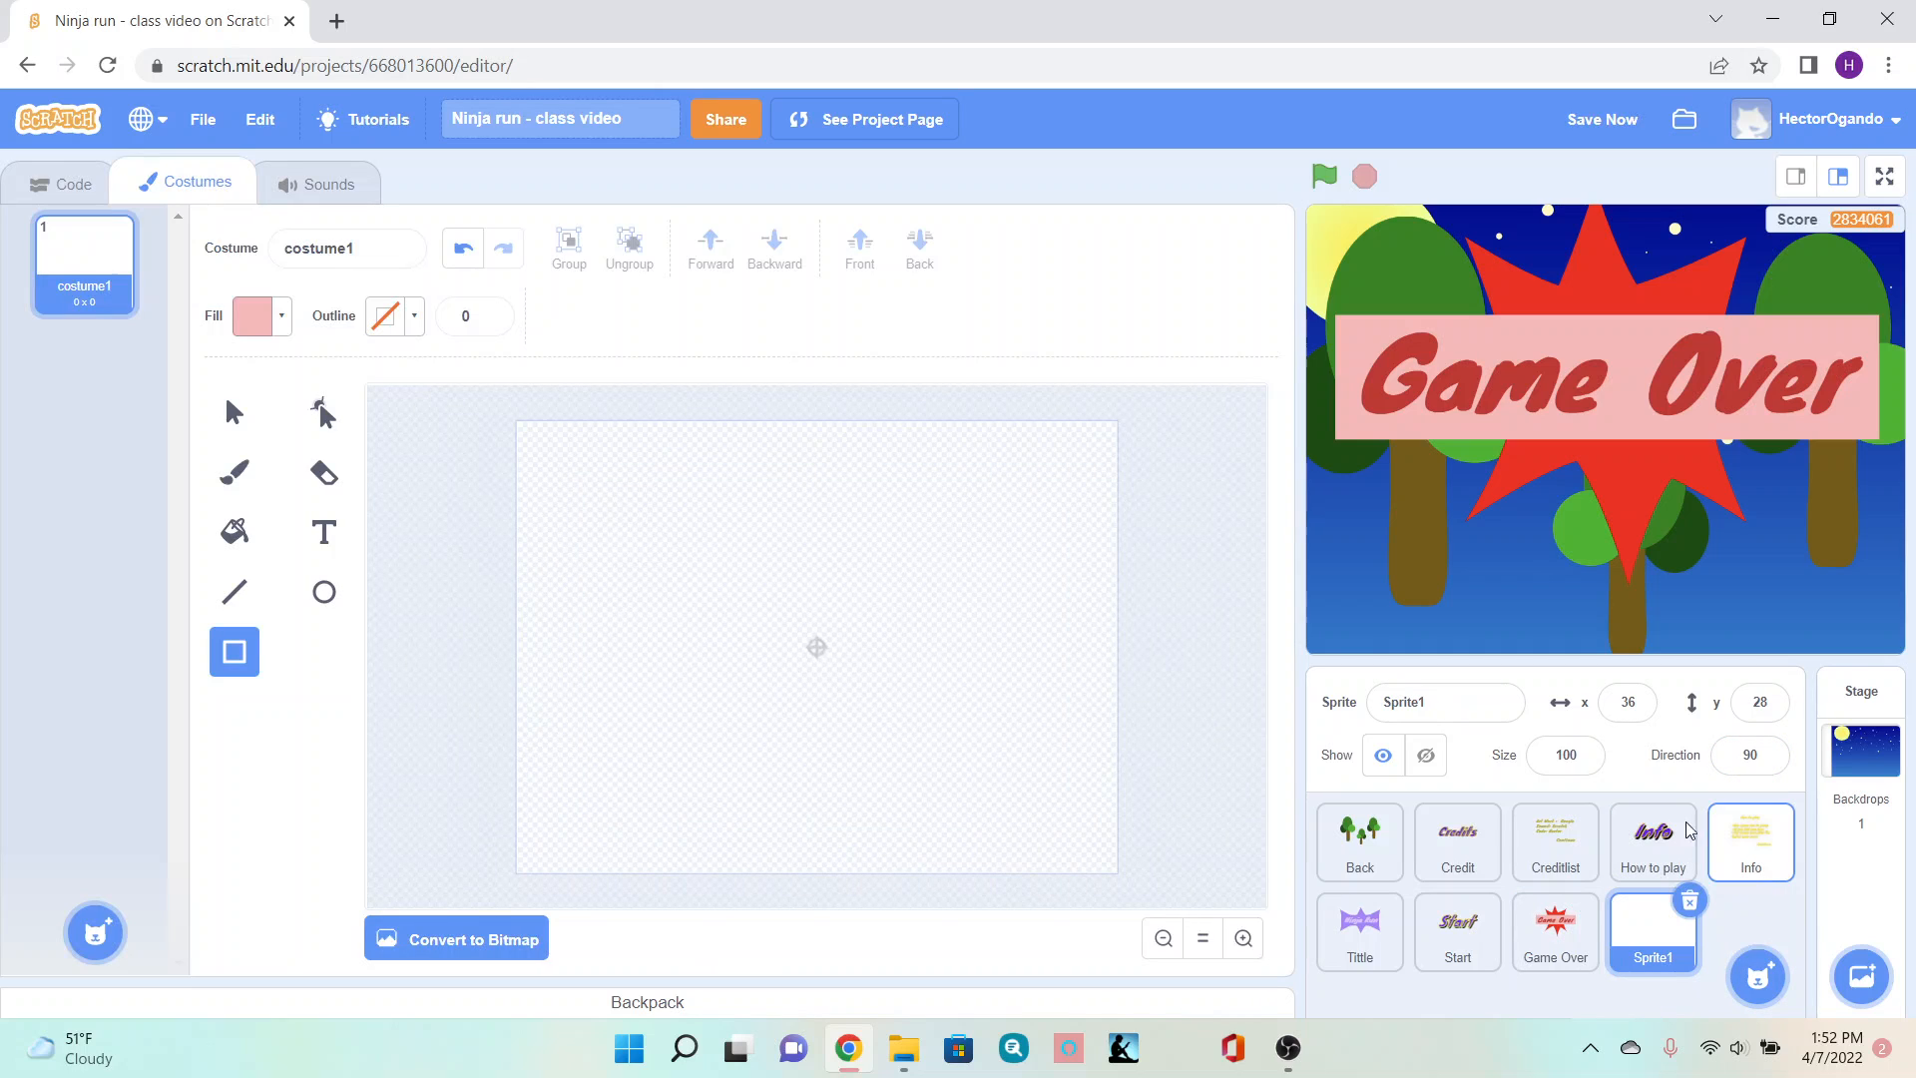
pyautogui.click(1436, 705)
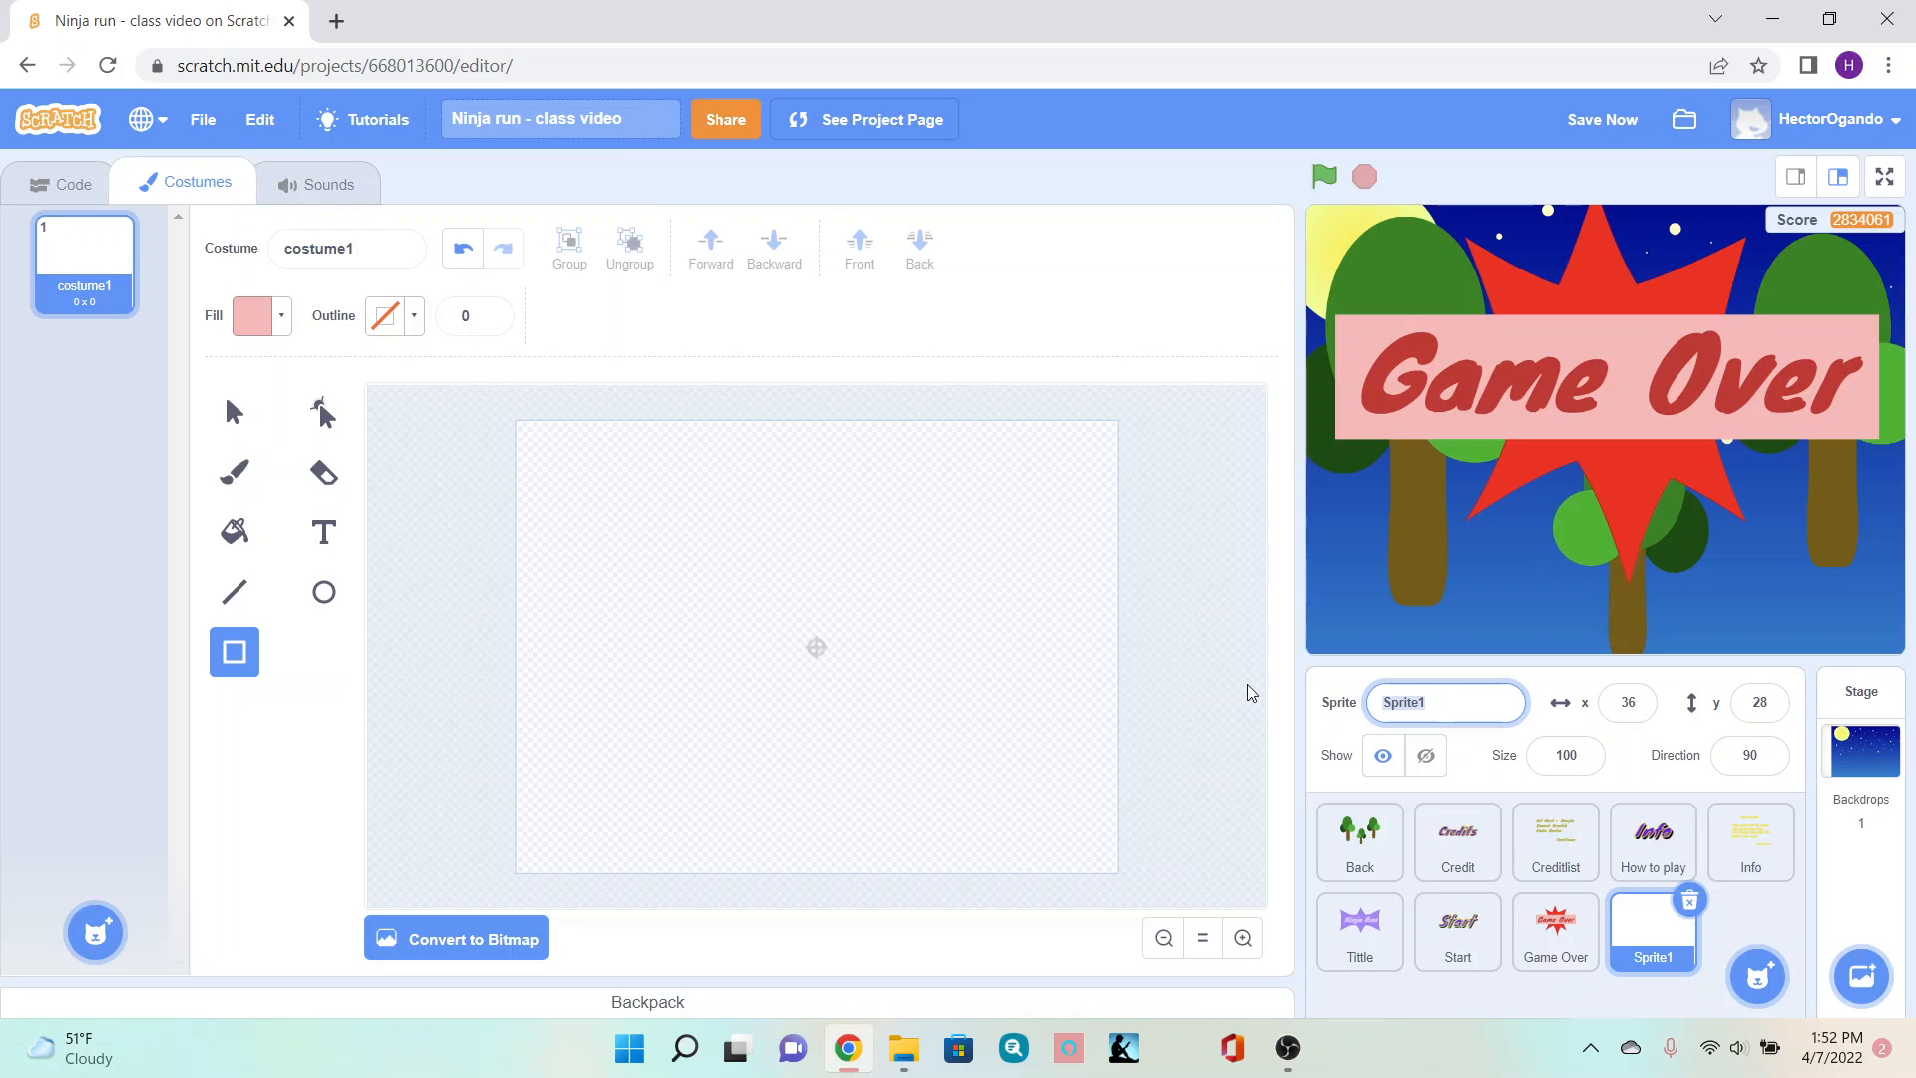
pyautogui.write('Ones')
pyautogui.click(1132, 264)
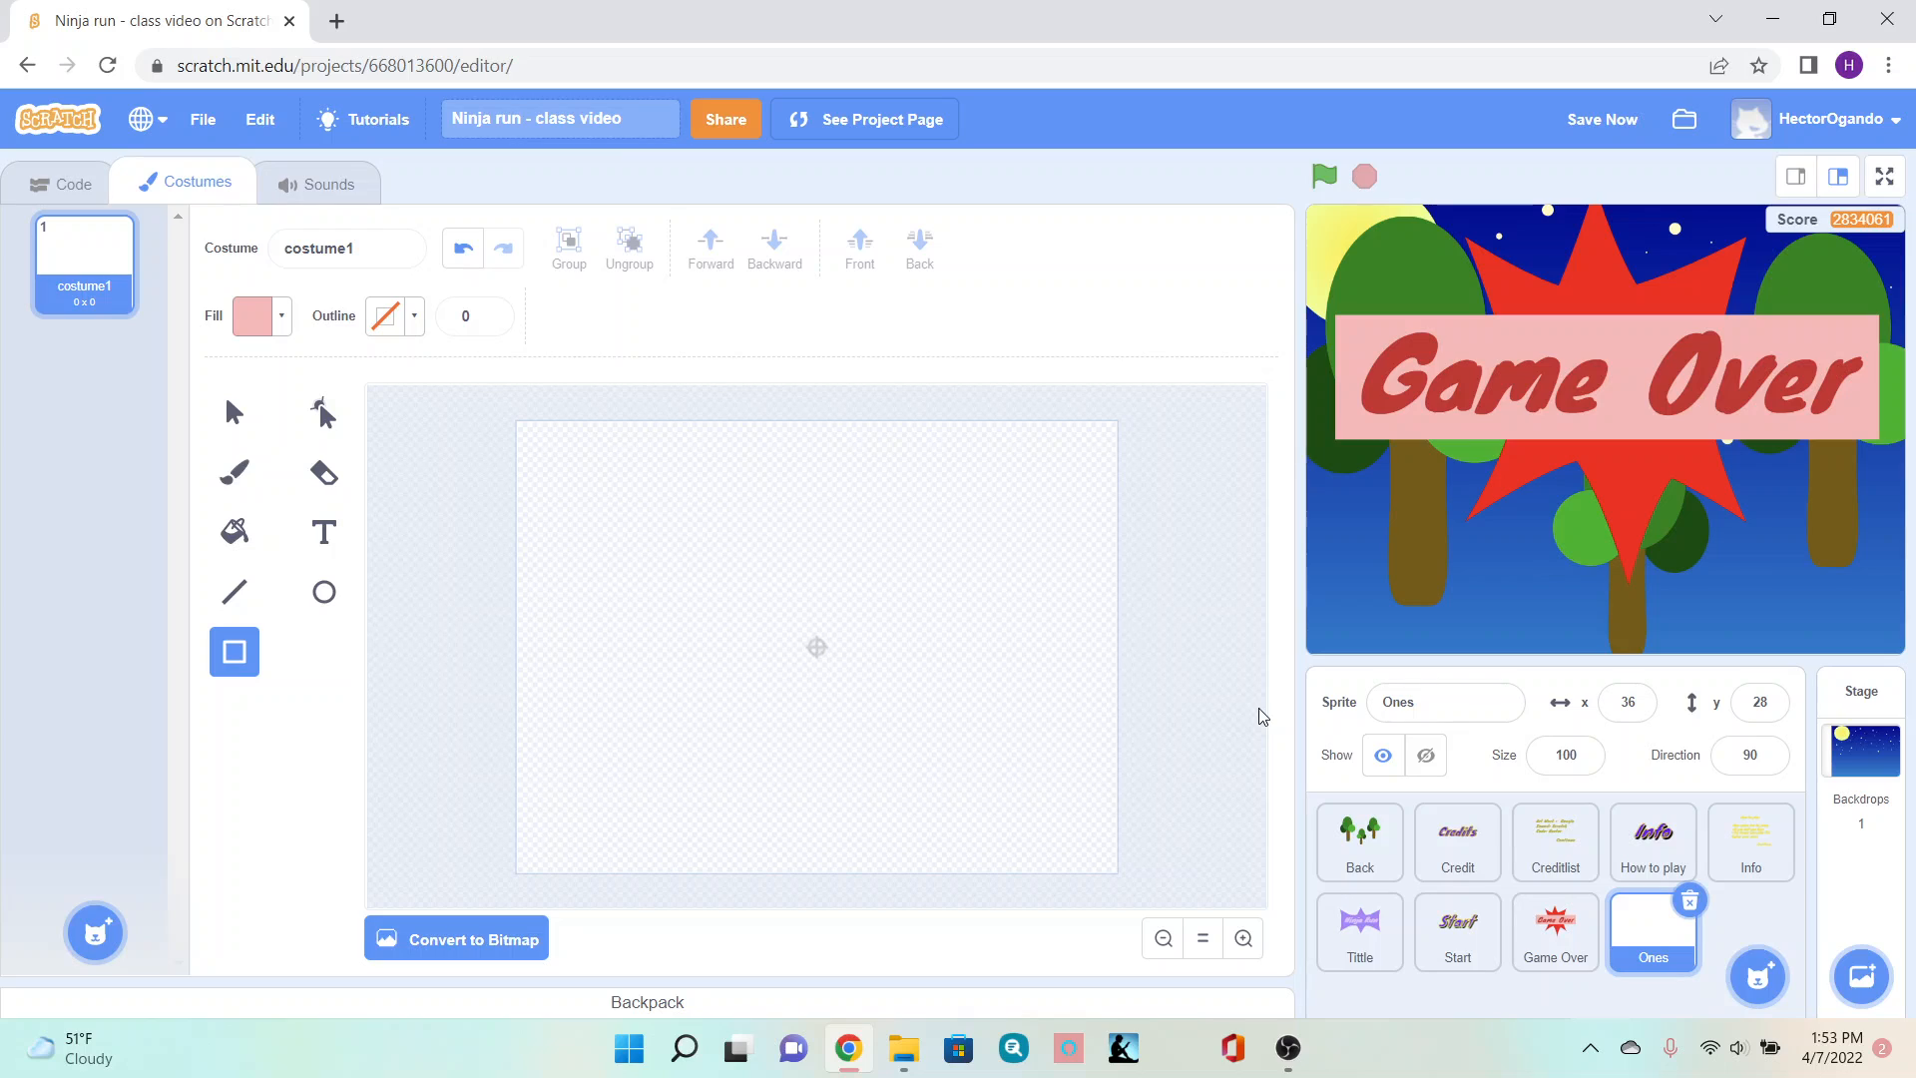
# - Rename the sprite's first costume to 0
pyautogui.click(367, 257)
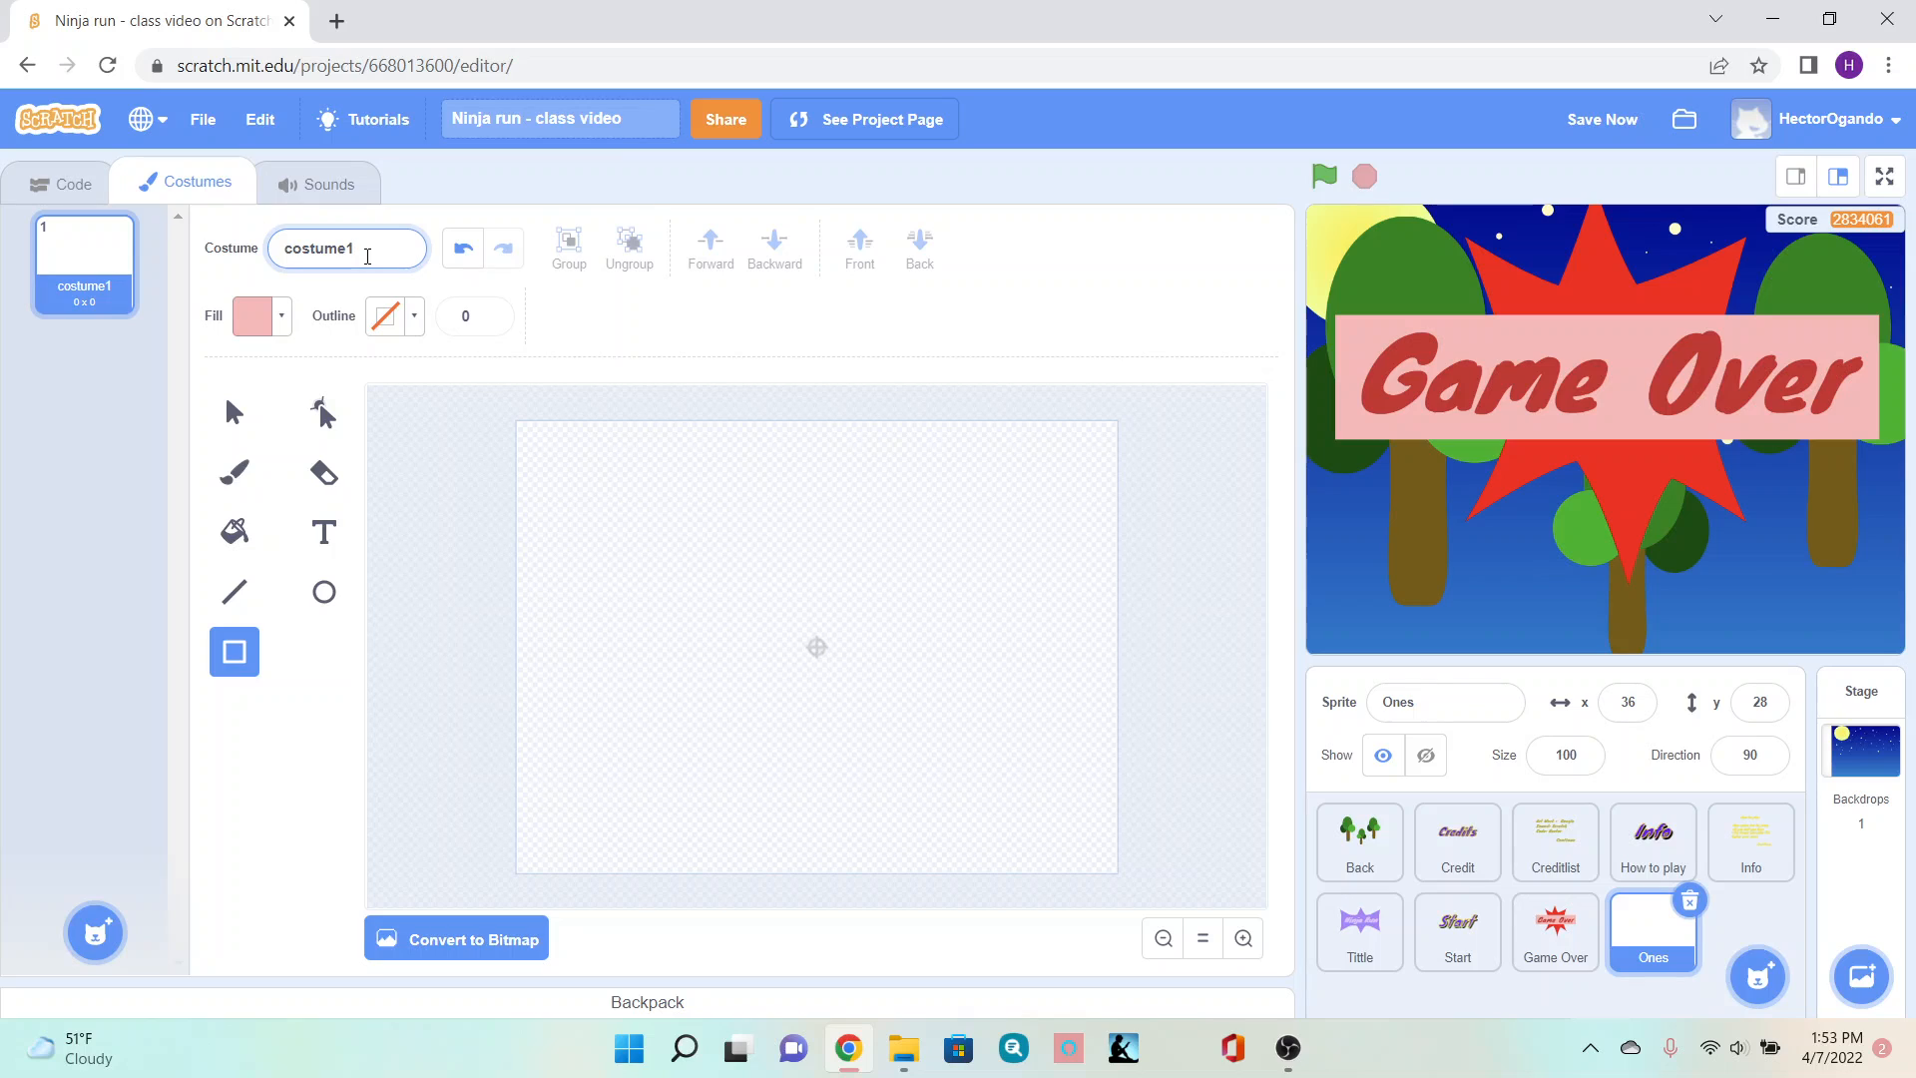
pyautogui.press('BackSpace')
pyautogui.press('BackSpace')
pyautogui.press('BackSpace')
pyautogui.press('BackSpace')
pyautogui.press('BackSpace')
pyautogui.press('BackSpace')
pyautogui.press('BackSpace')
pyautogui.press('BackSpace')
pyautogui.write('0')
pyautogui.click(562, 328)
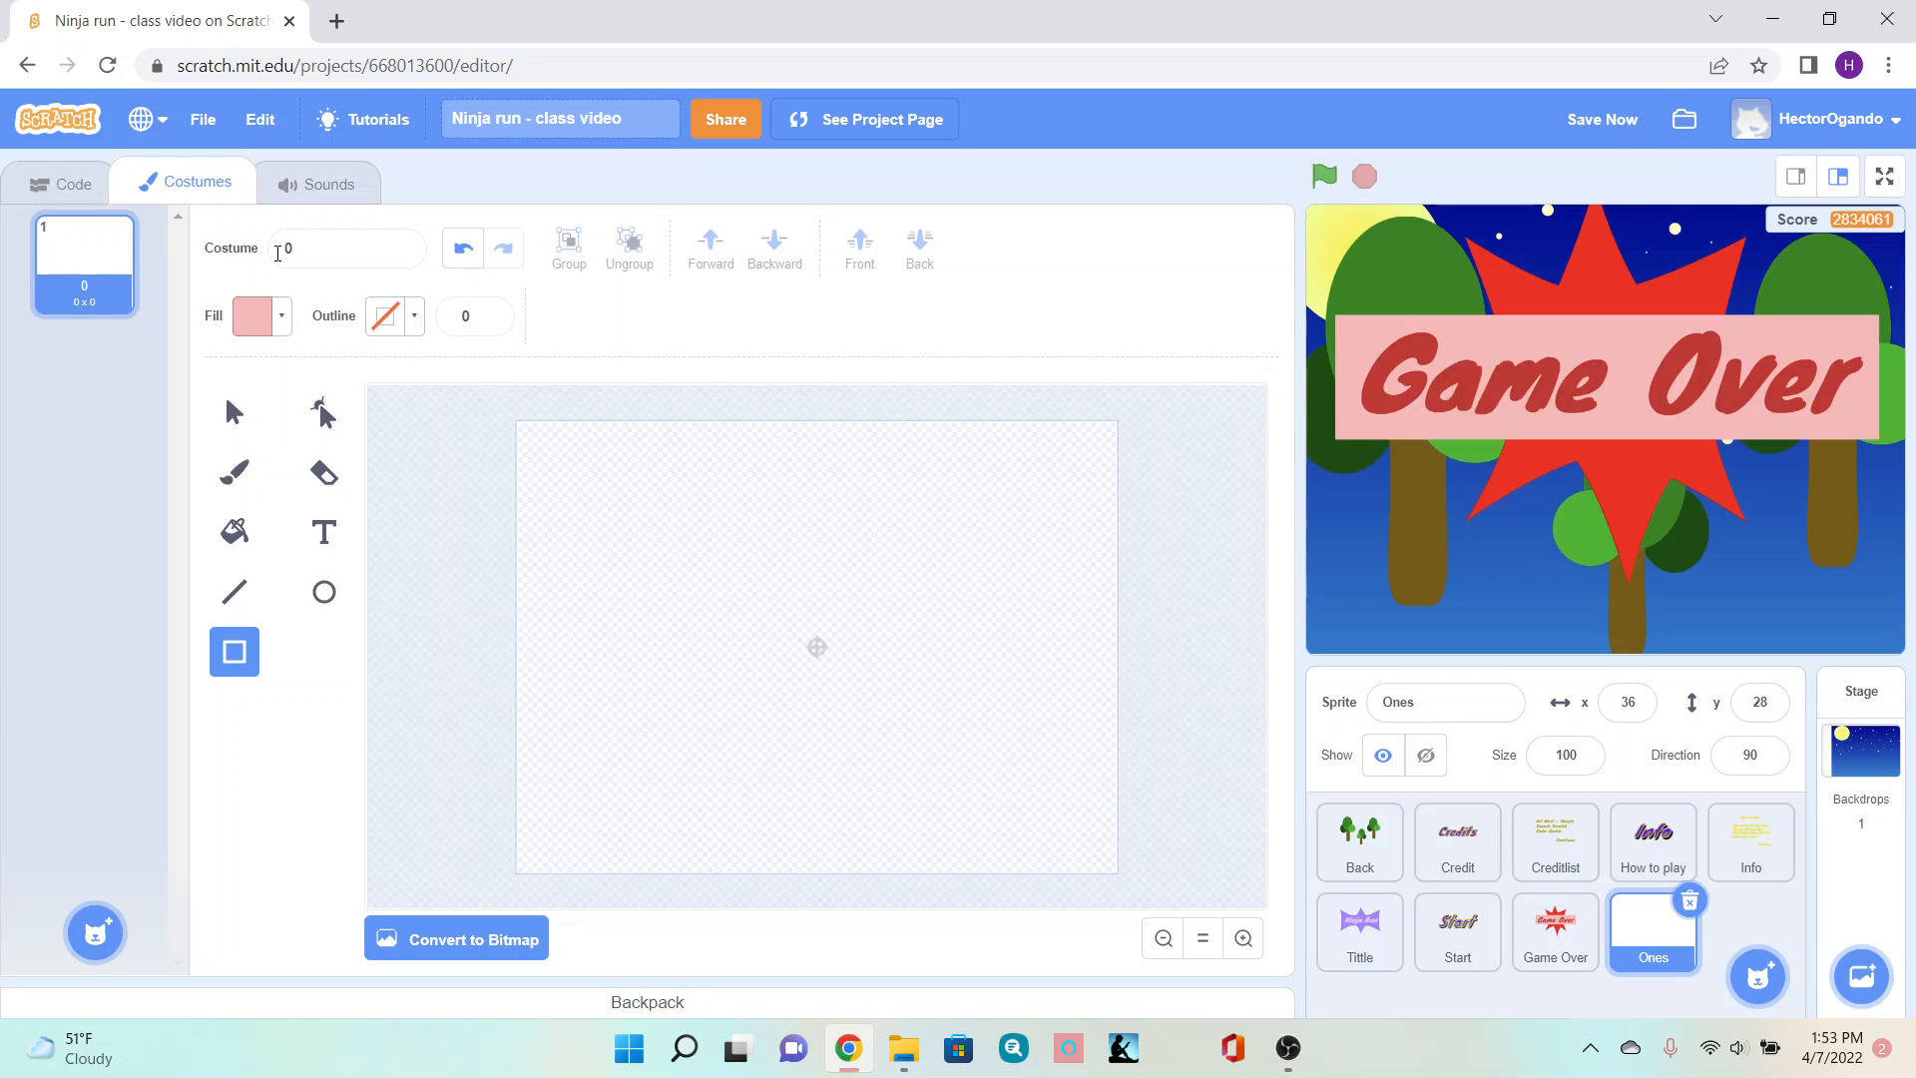
# - Choose the Text tool with a green fill (color 34, saturation 73) and the Marker font
pyautogui.click(323, 532)
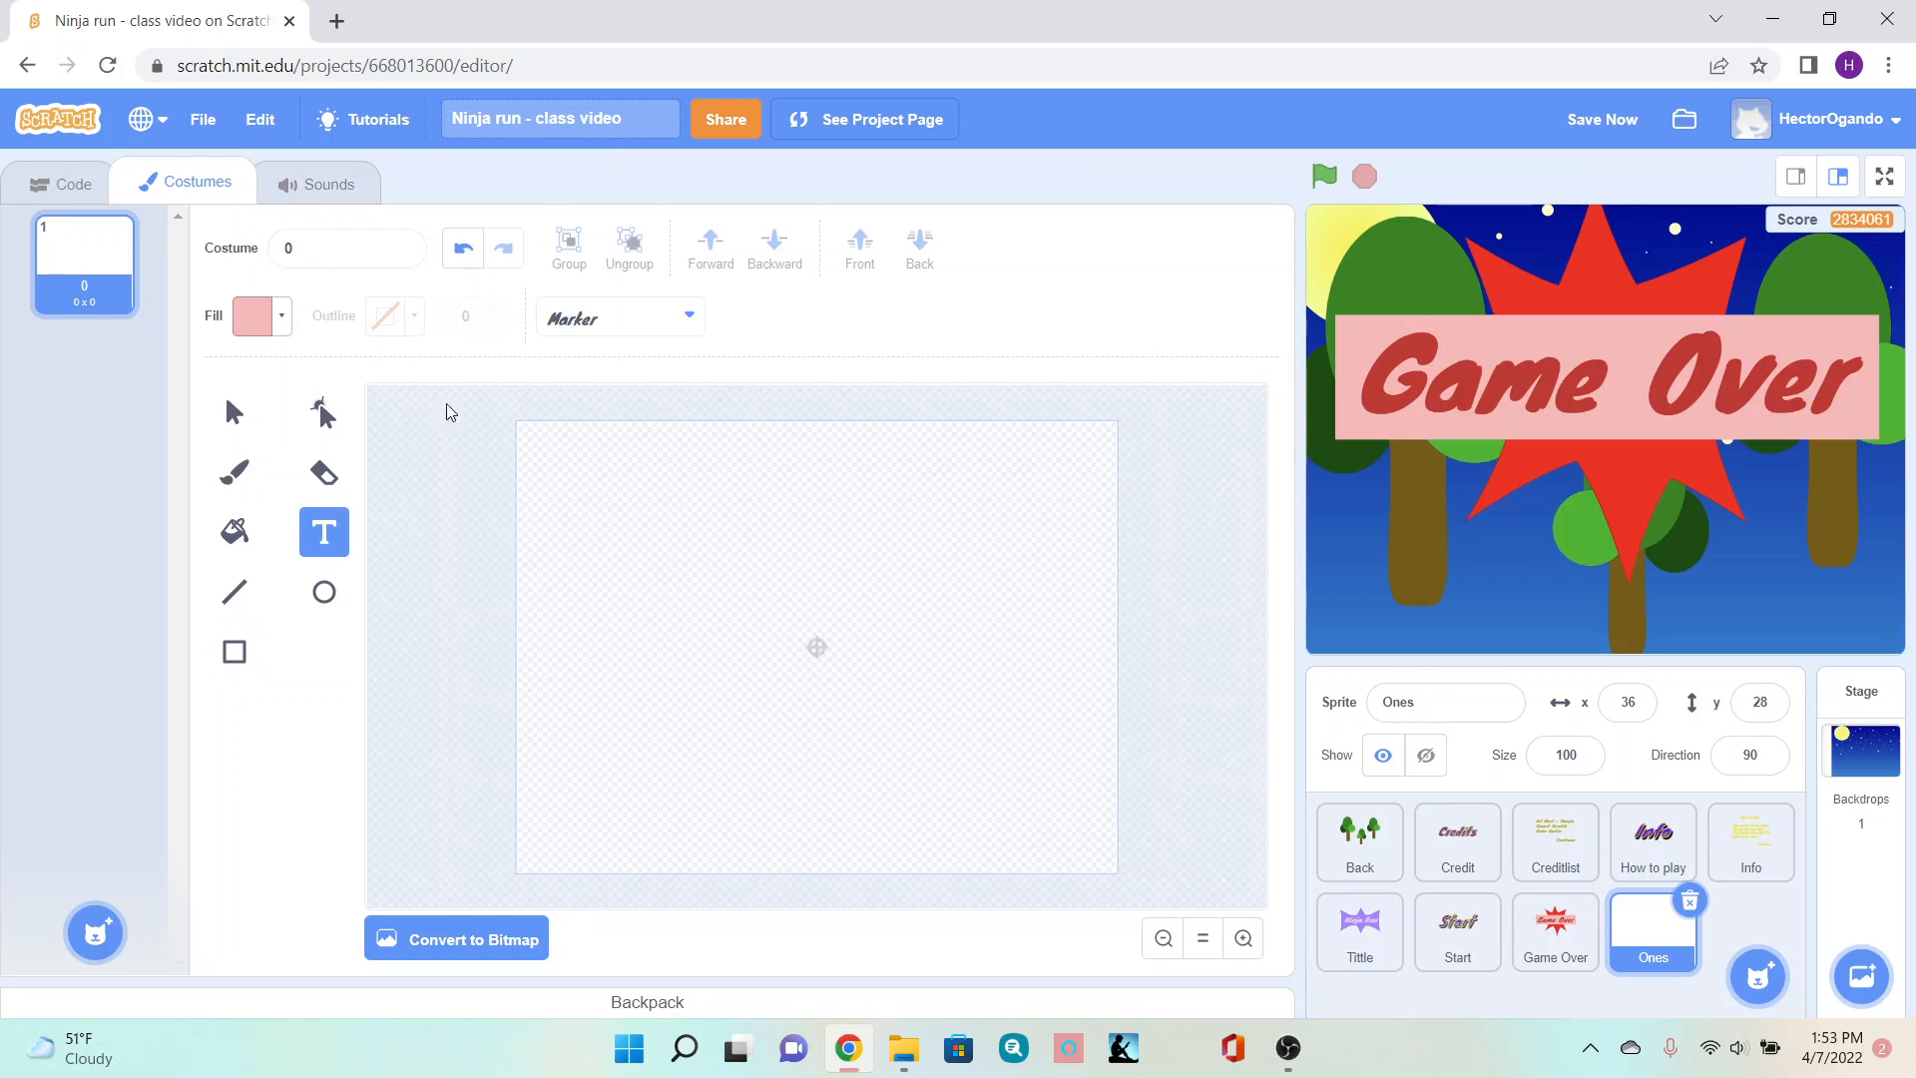
pyautogui.click(277, 321)
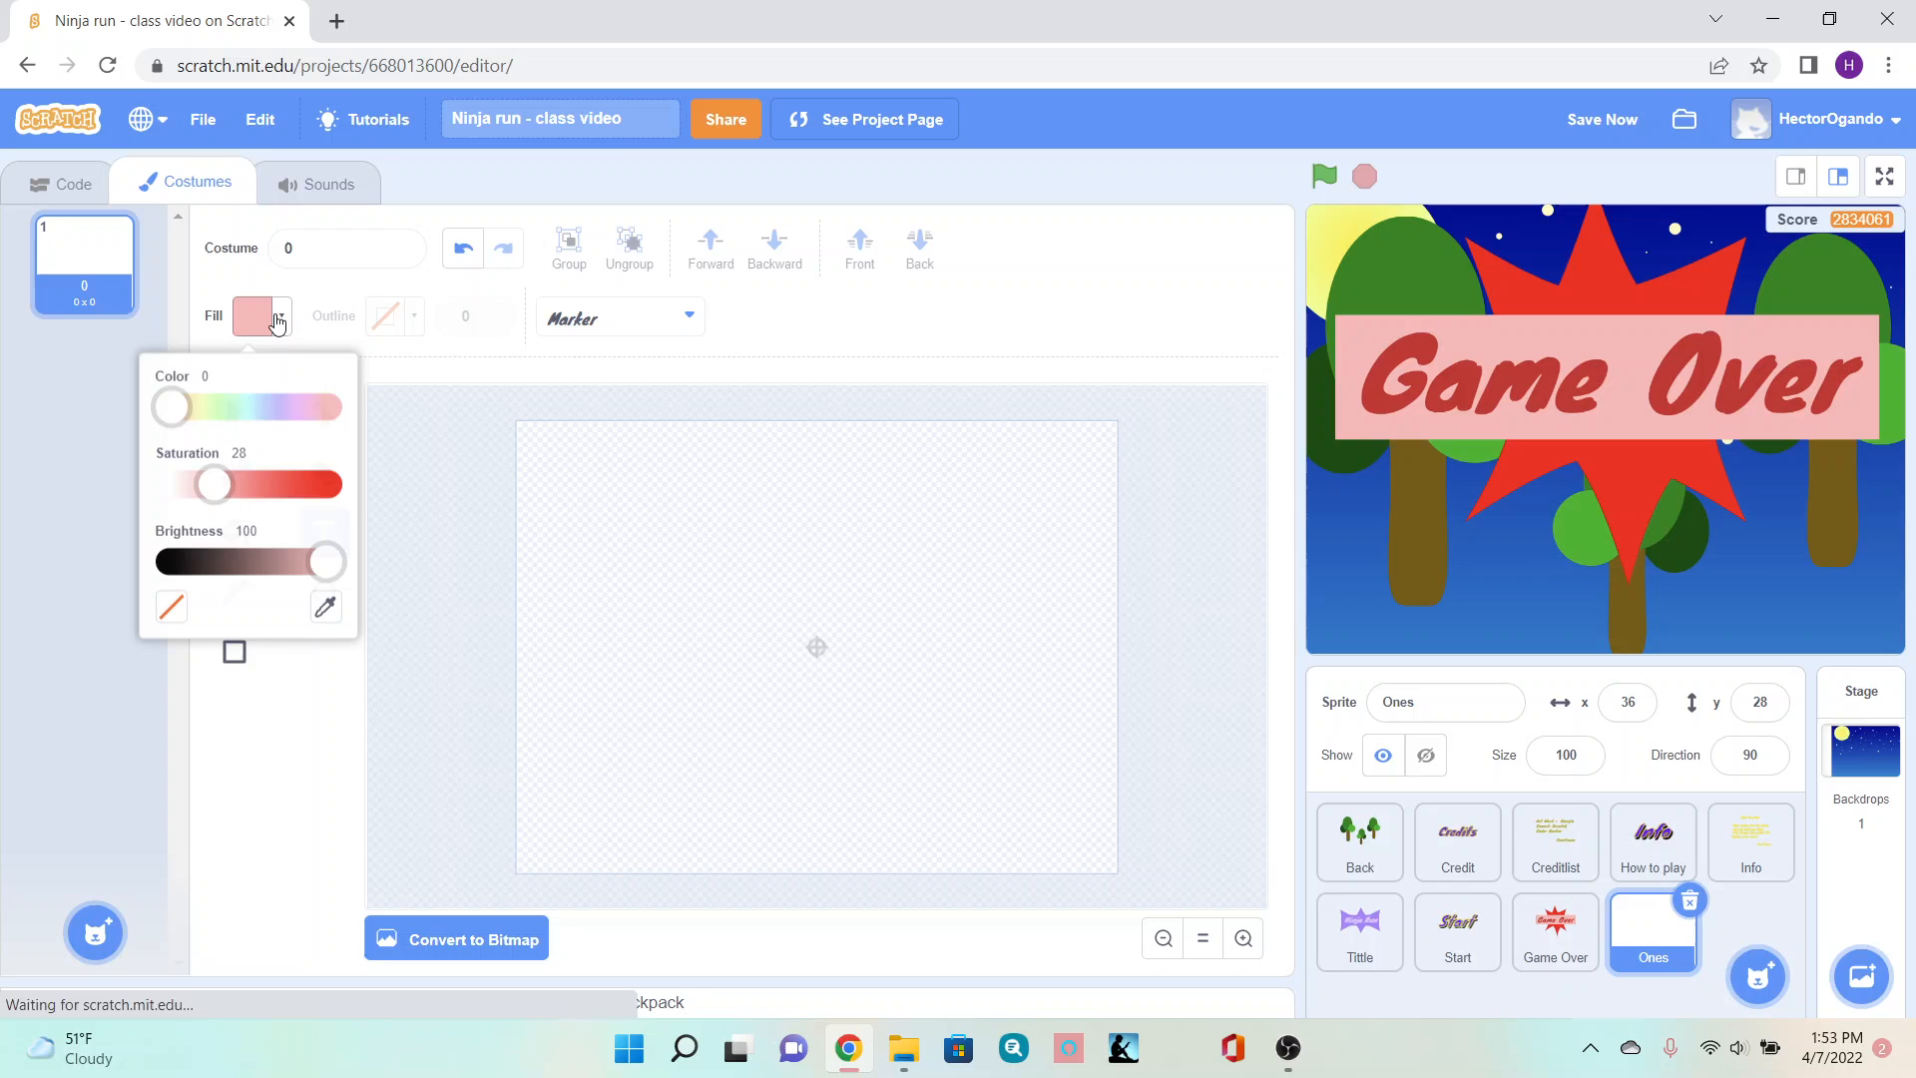
pyautogui.click(226, 404)
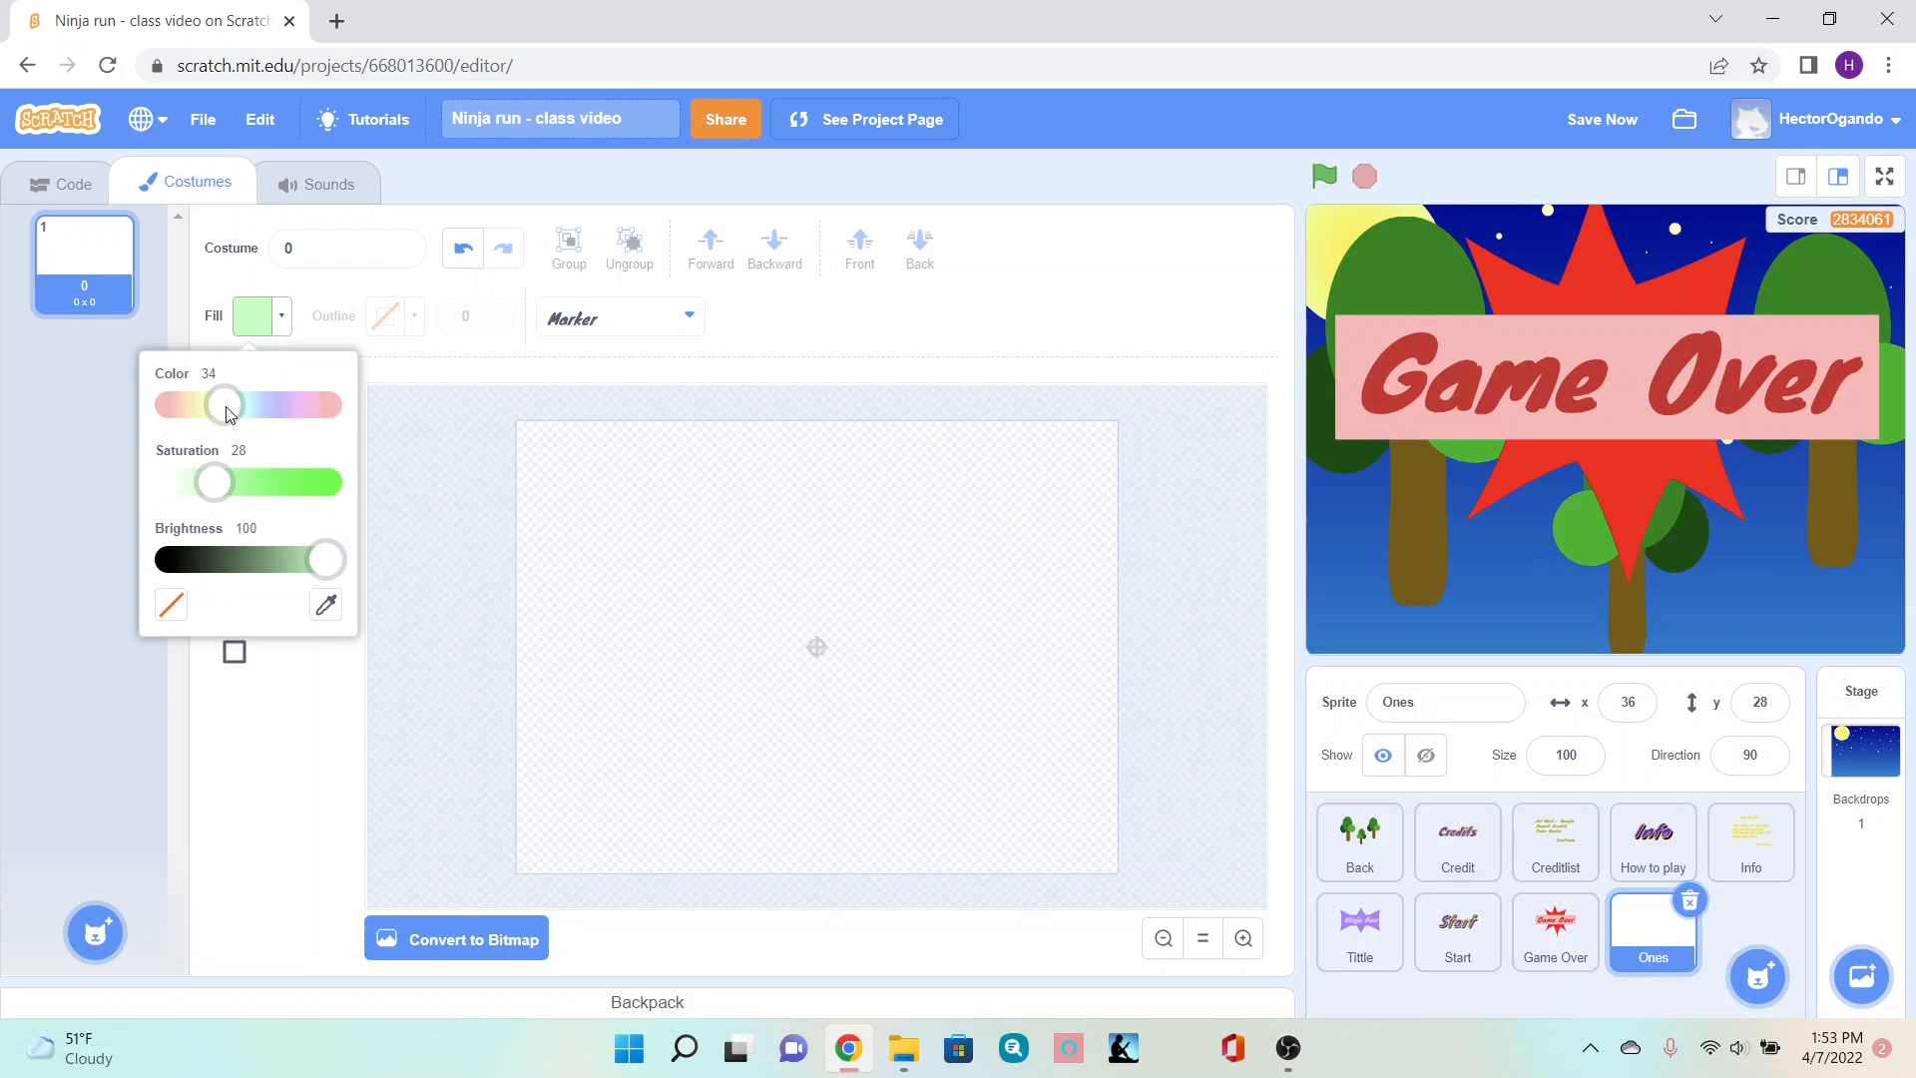
pyautogui.click(256, 490)
pyautogui.click(286, 489)
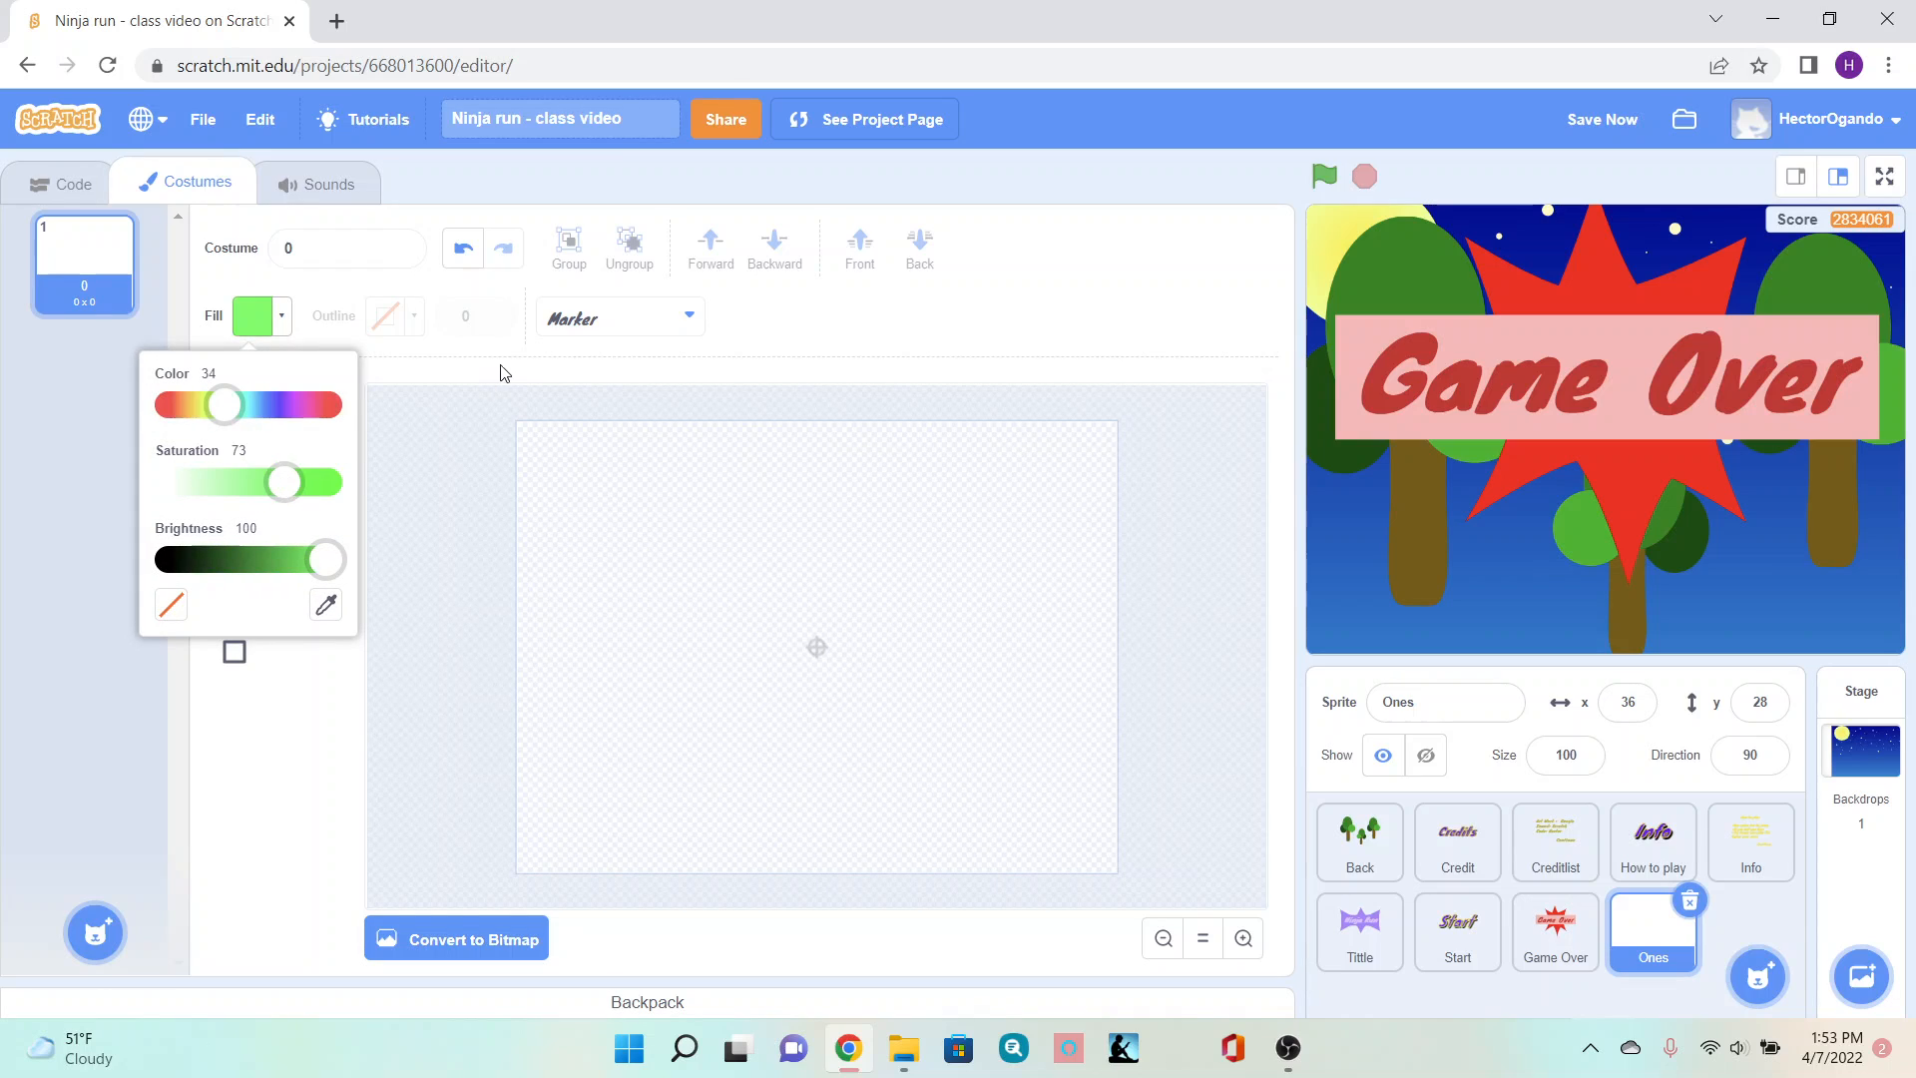
pyautogui.click(597, 322)
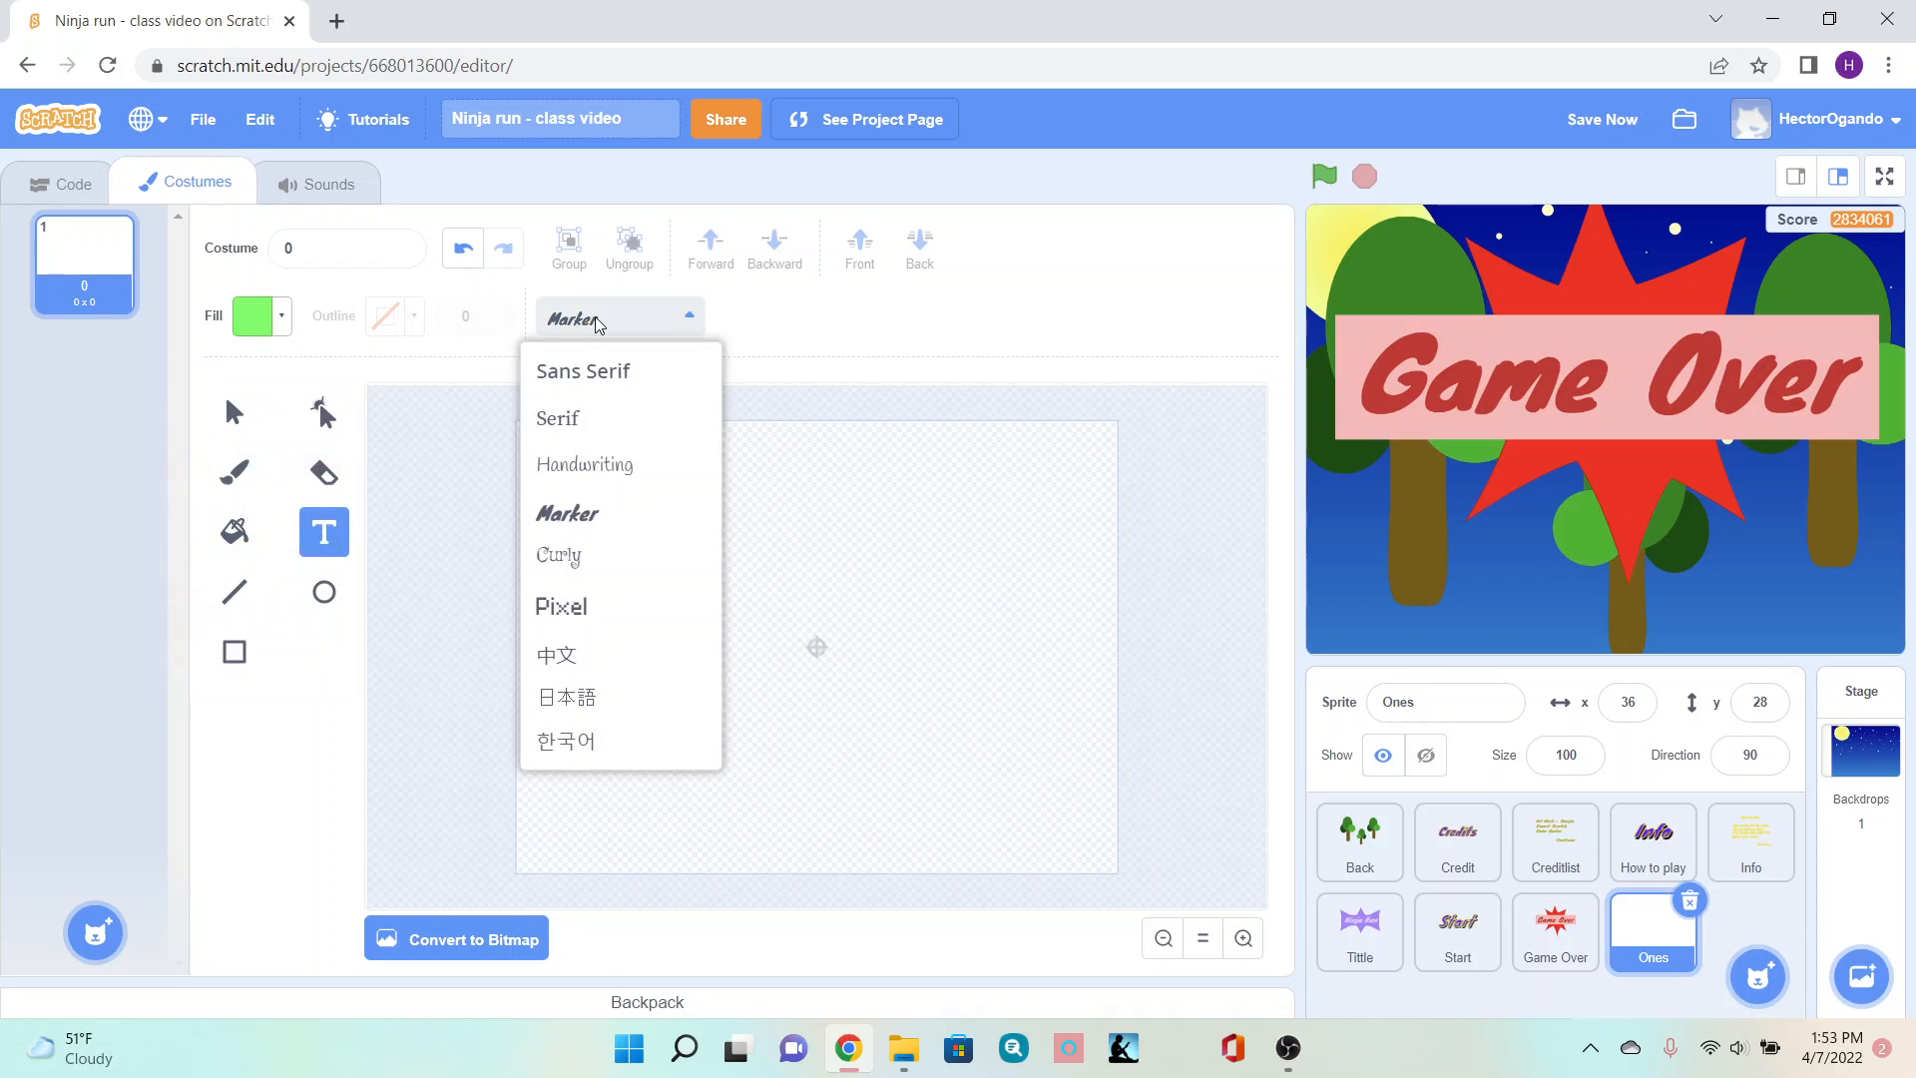
pyautogui.click(576, 510)
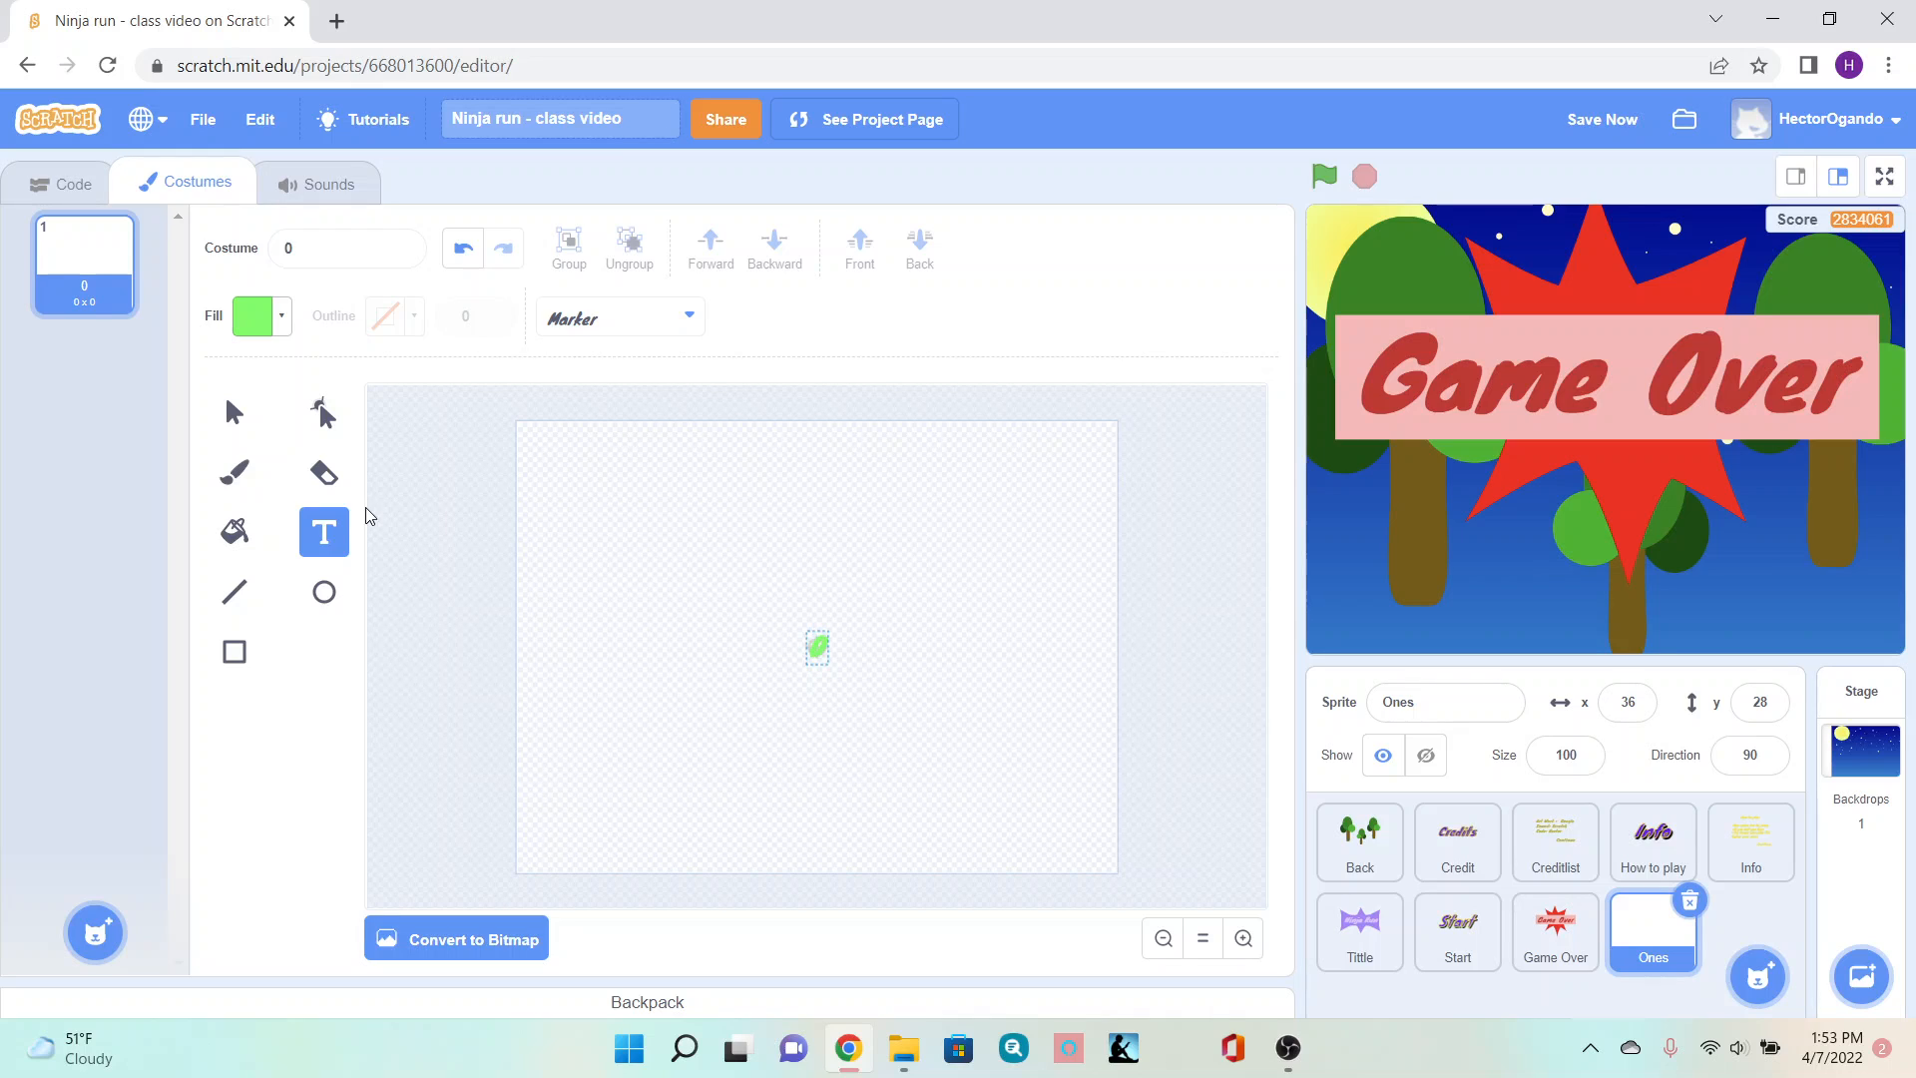
# - Write a 0 at the canvas center and scale it up to about 44 x 61
pyautogui.click(235, 423)
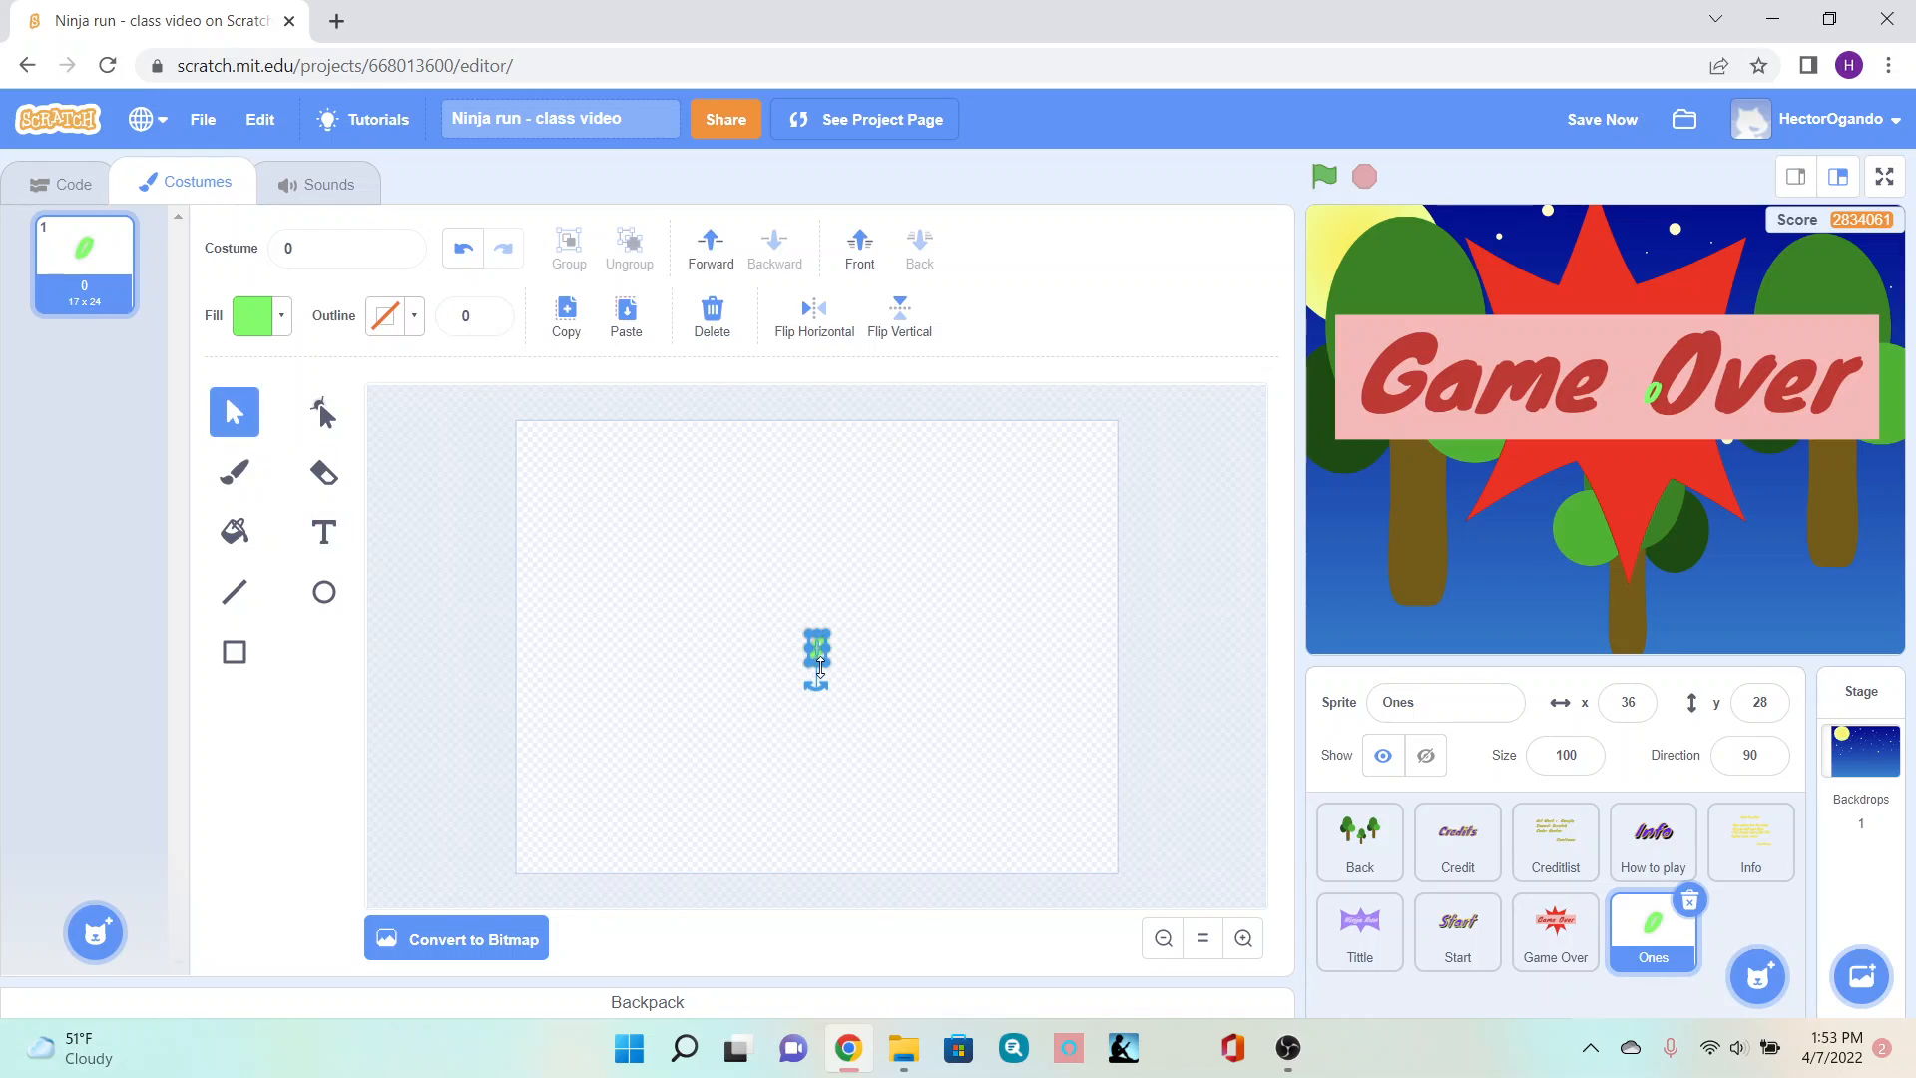
pyautogui.moveTo(824, 660)
pyautogui.mouseDown()
pyautogui.moveTo(882, 741)
pyautogui.moveTo(816, 660)
pyautogui.mouseUp()
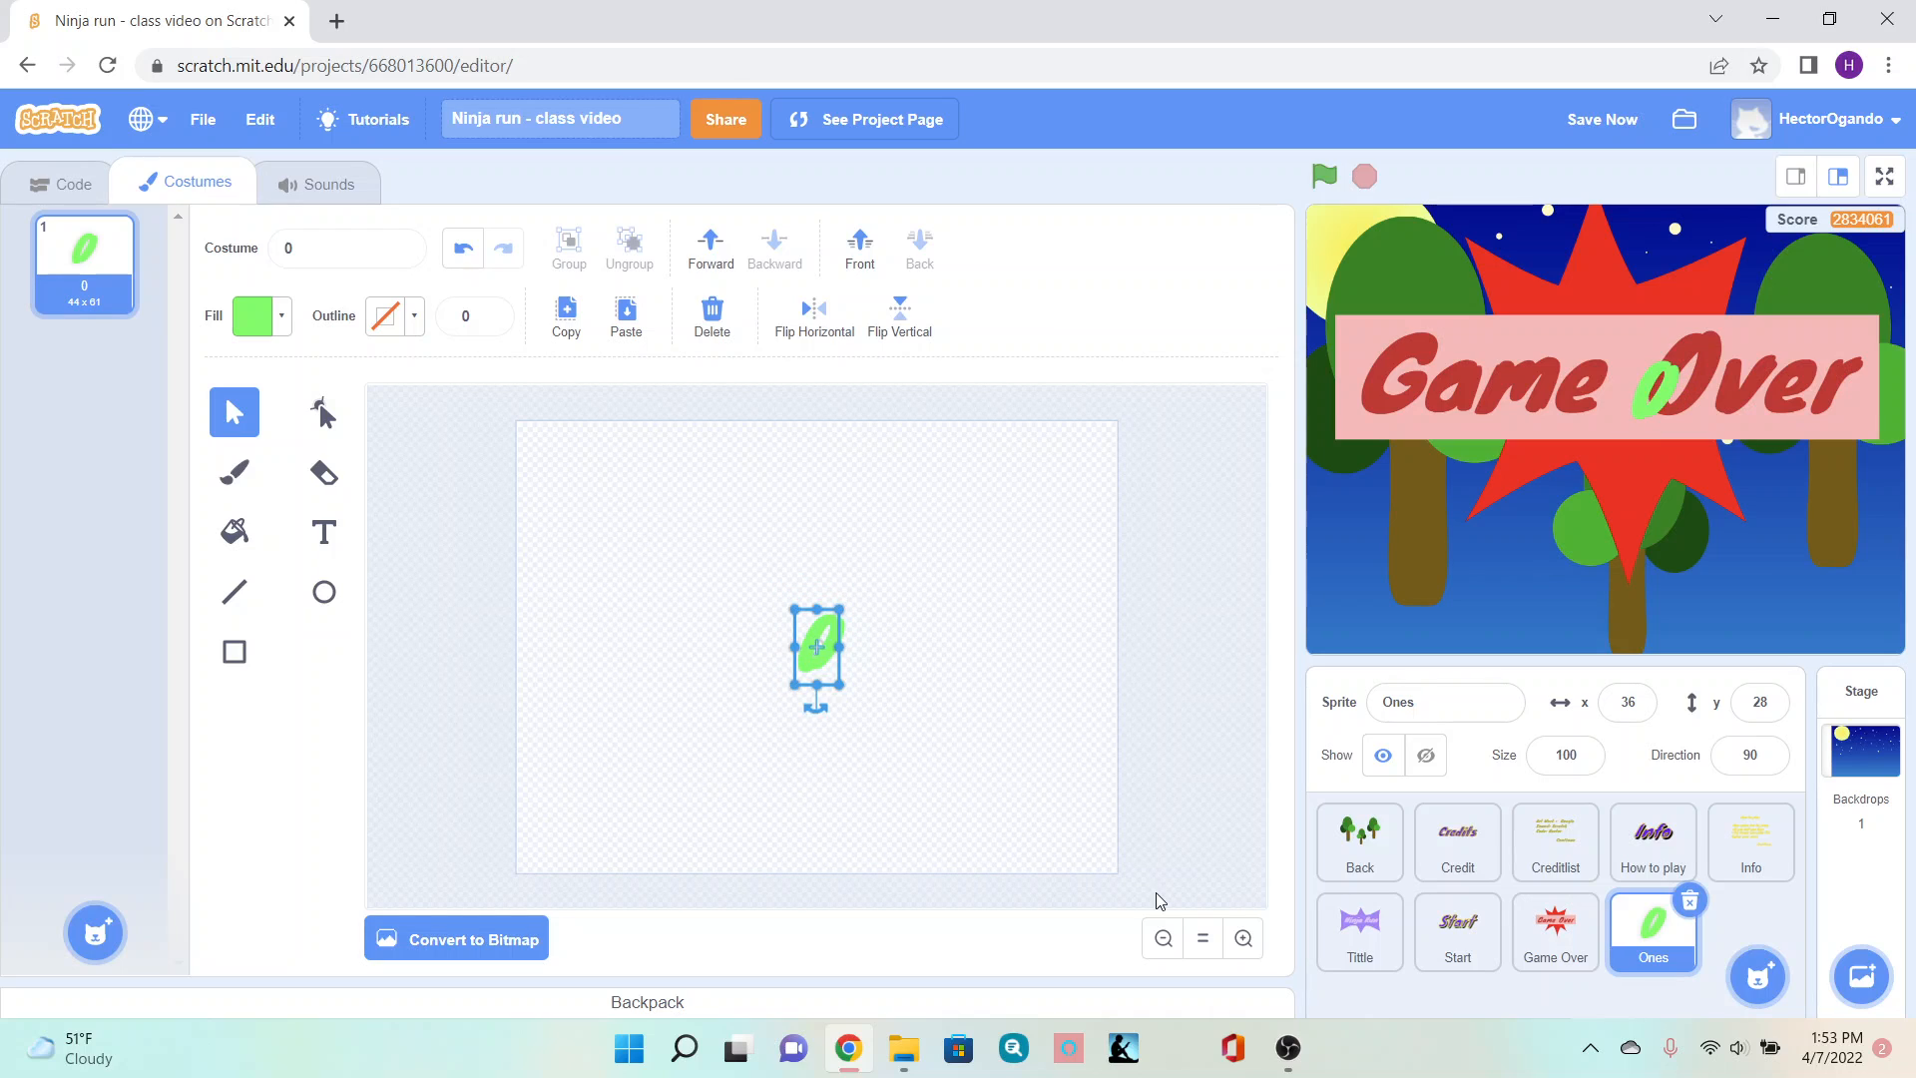
pyautogui.click(1243, 938)
pyautogui.click(999, 817)
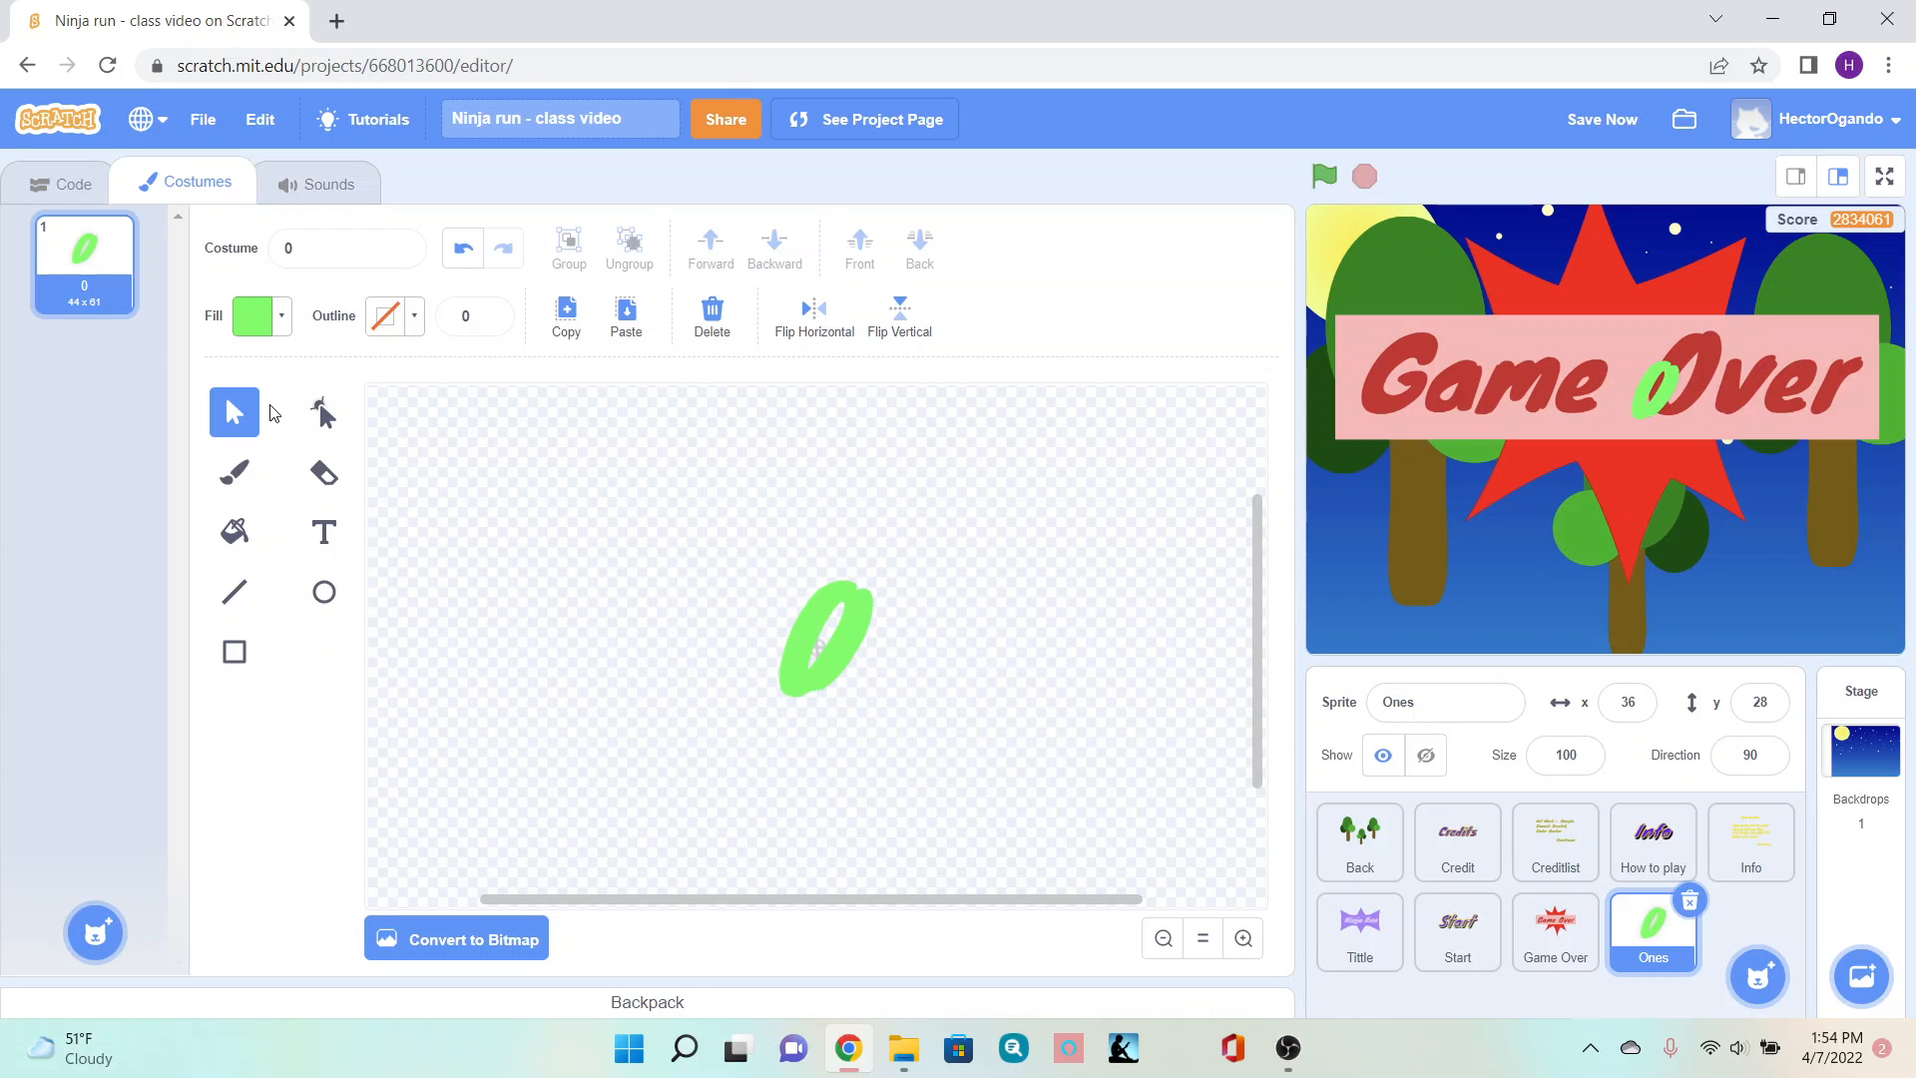
# - Duplicate the 0 costume and name the copy 1
pyautogui.rightClick(82, 277)
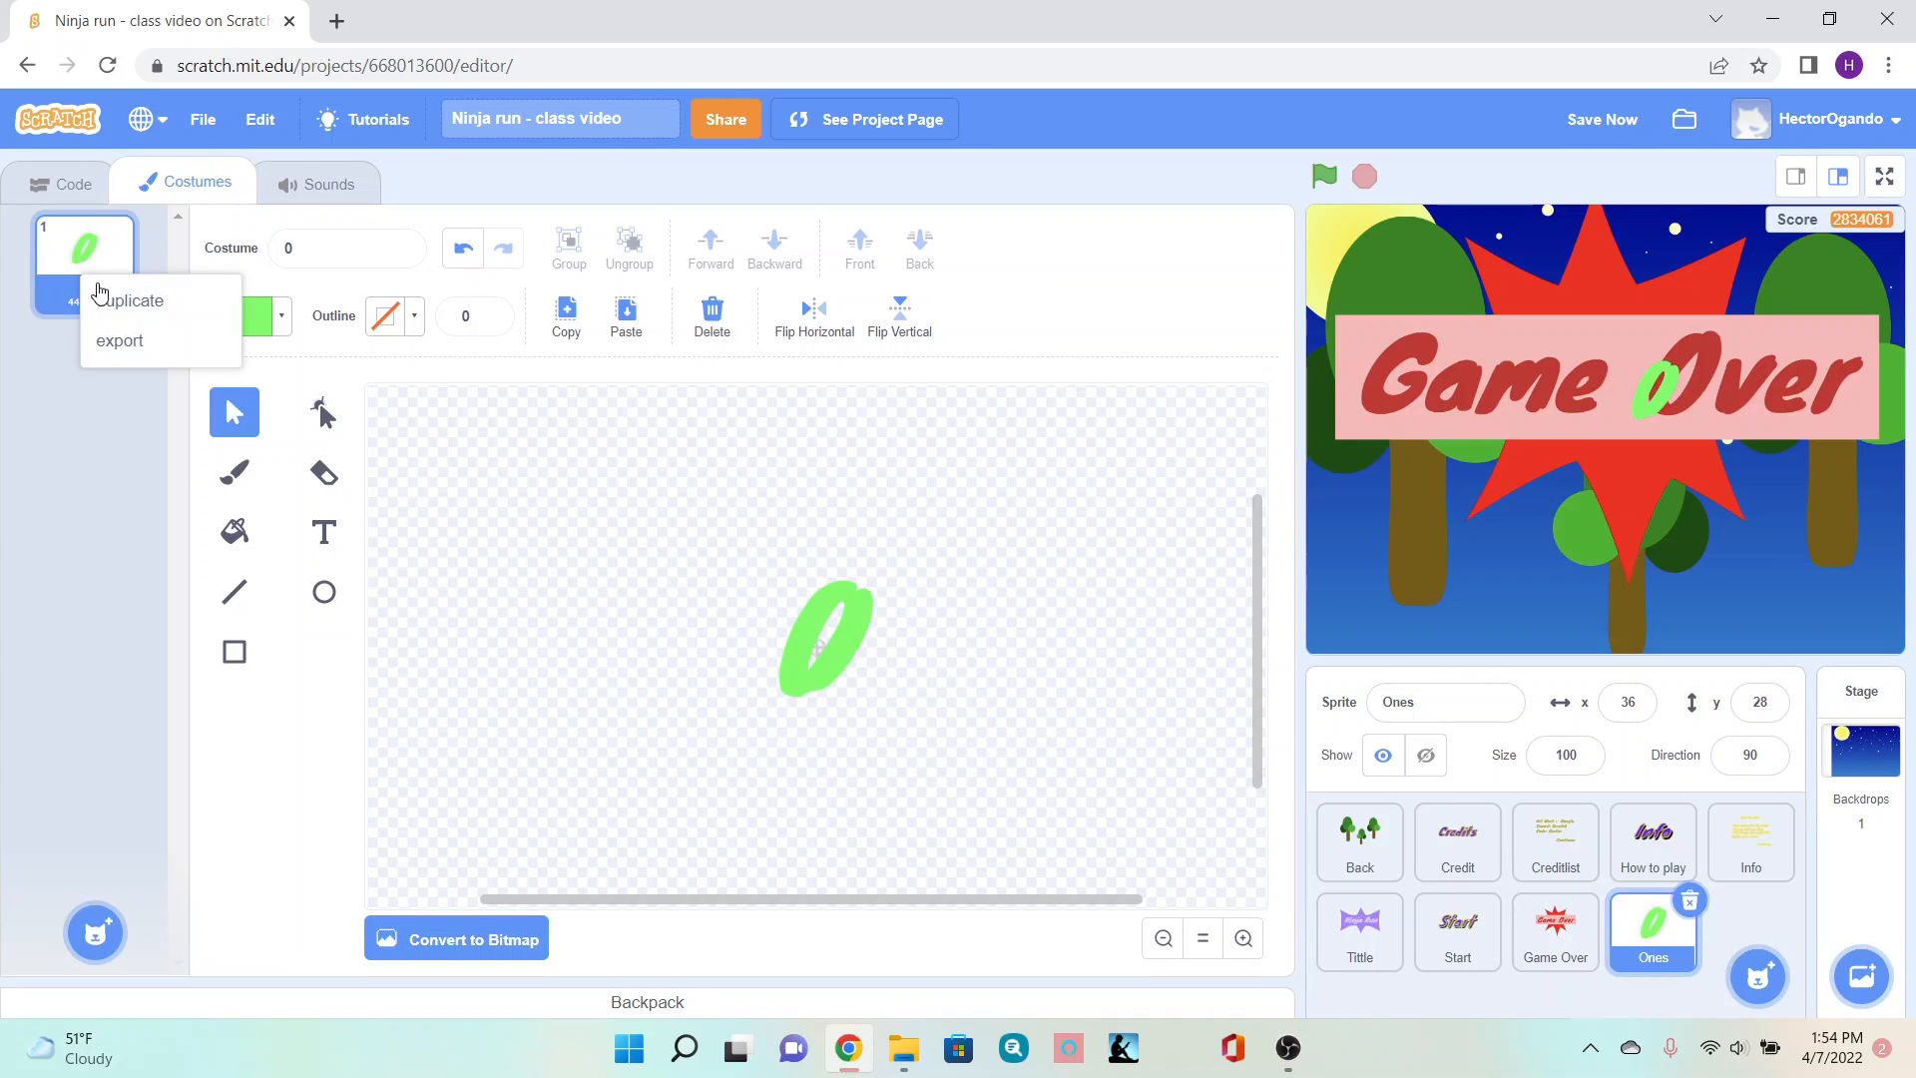
pyautogui.click(112, 301)
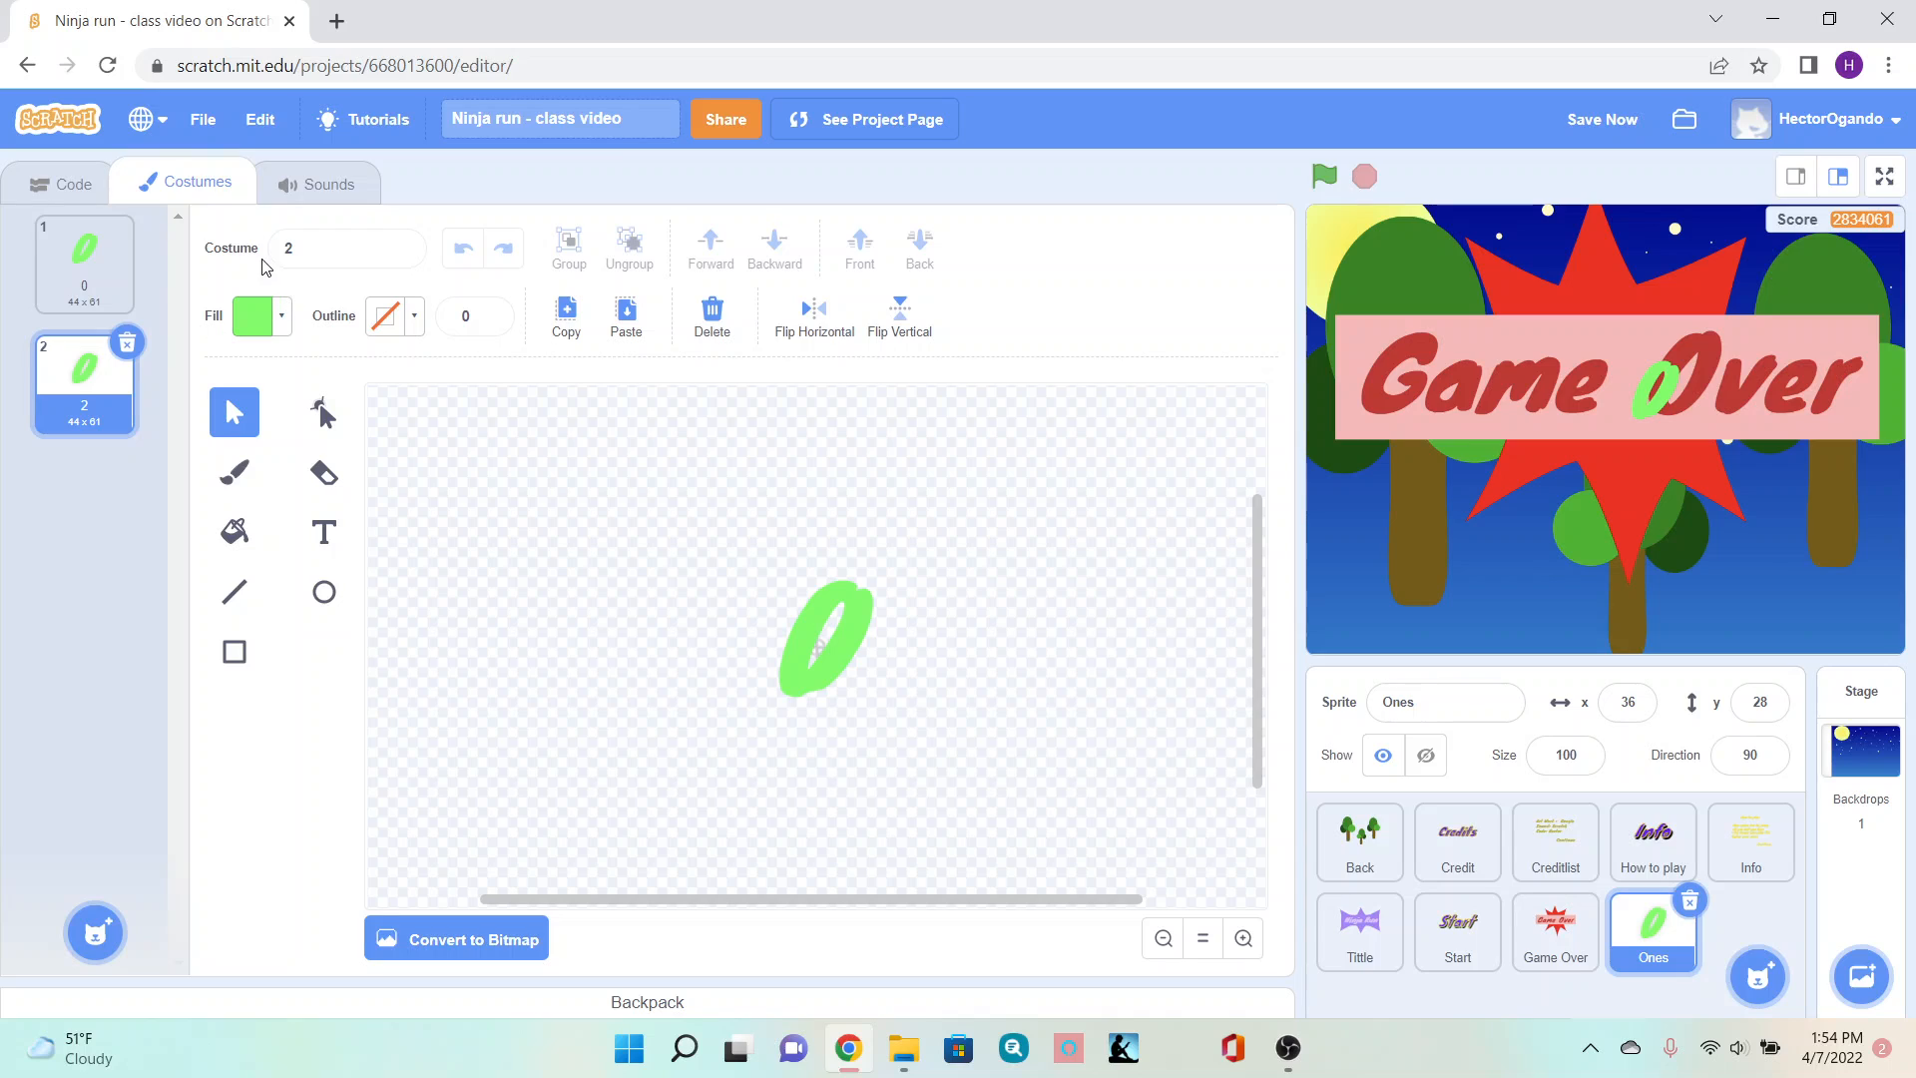
pyautogui.click(313, 253)
pyautogui.write('1')
pyautogui.click(451, 537)
# - Replace the copied costume's digit with 1 and center it on the canvas
pyautogui.click(319, 529)
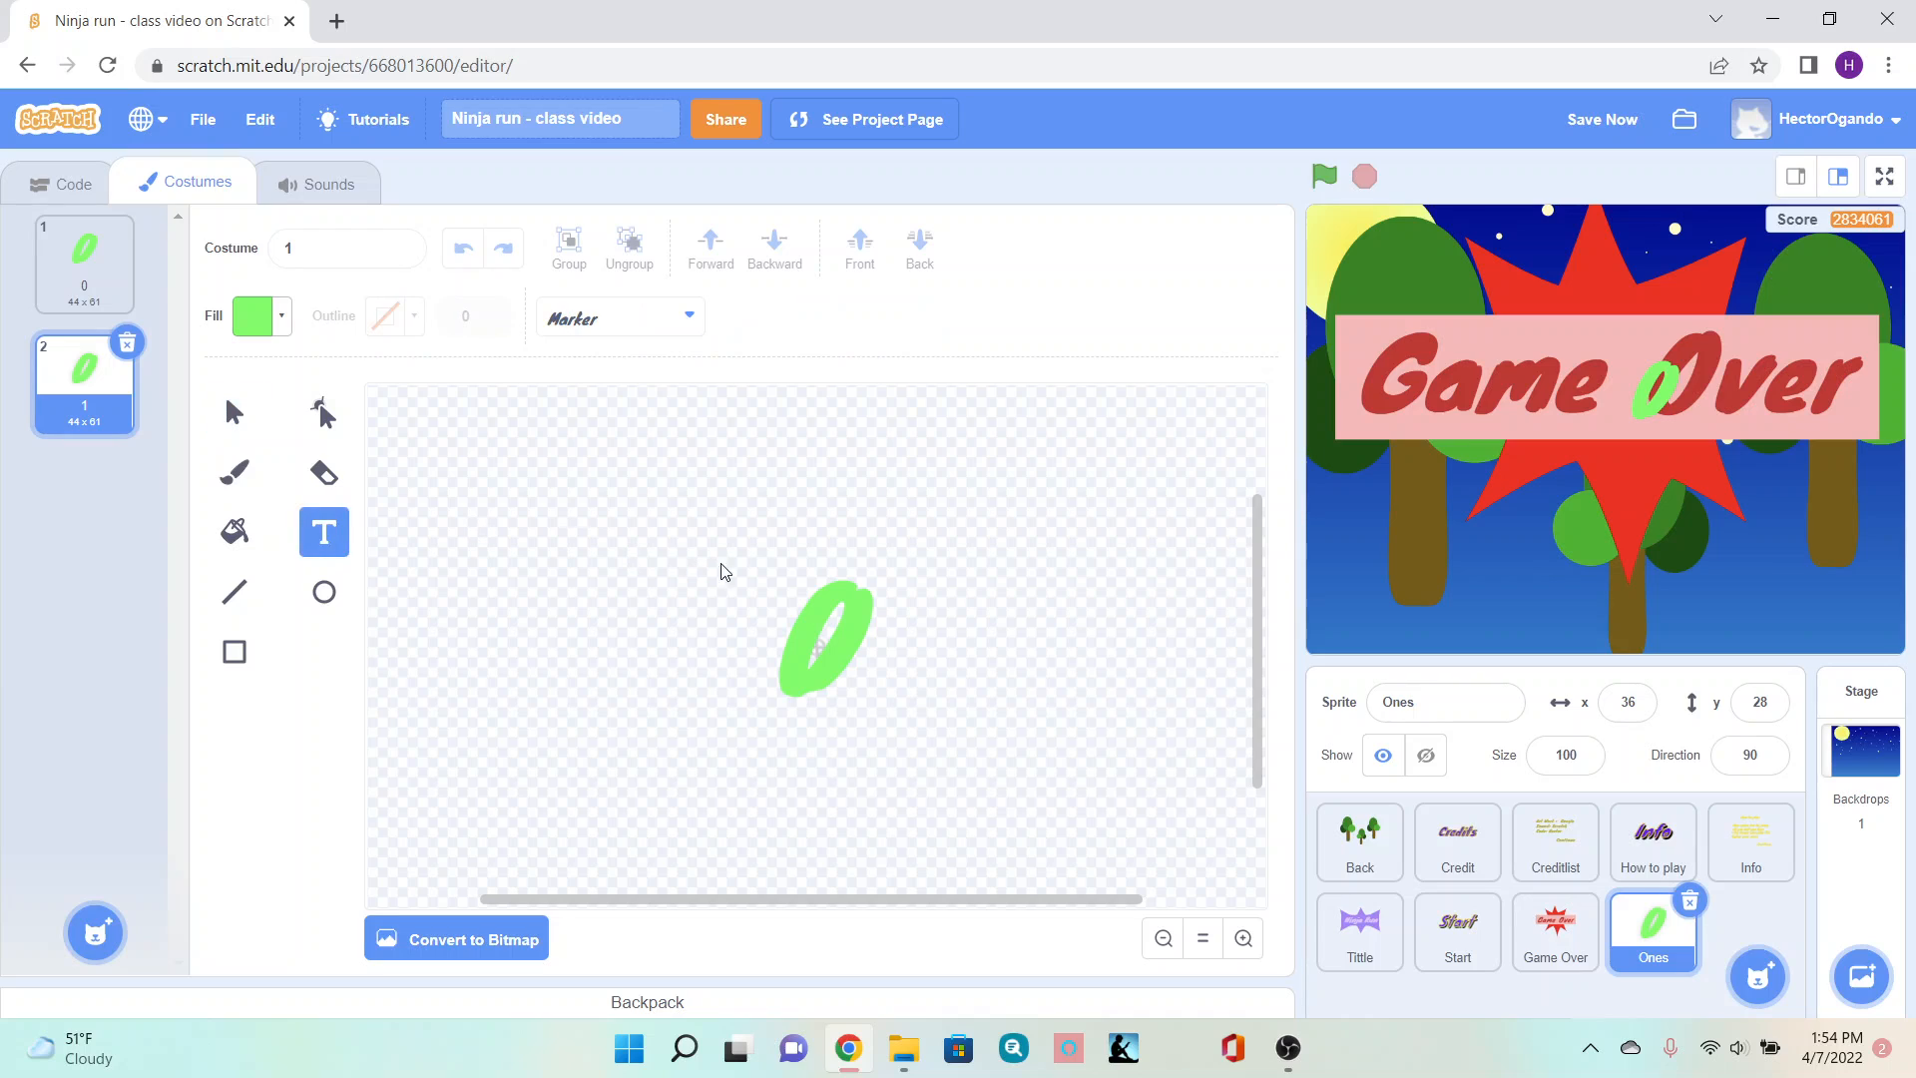
pyautogui.click(834, 641)
pyautogui.press('BackSpace')
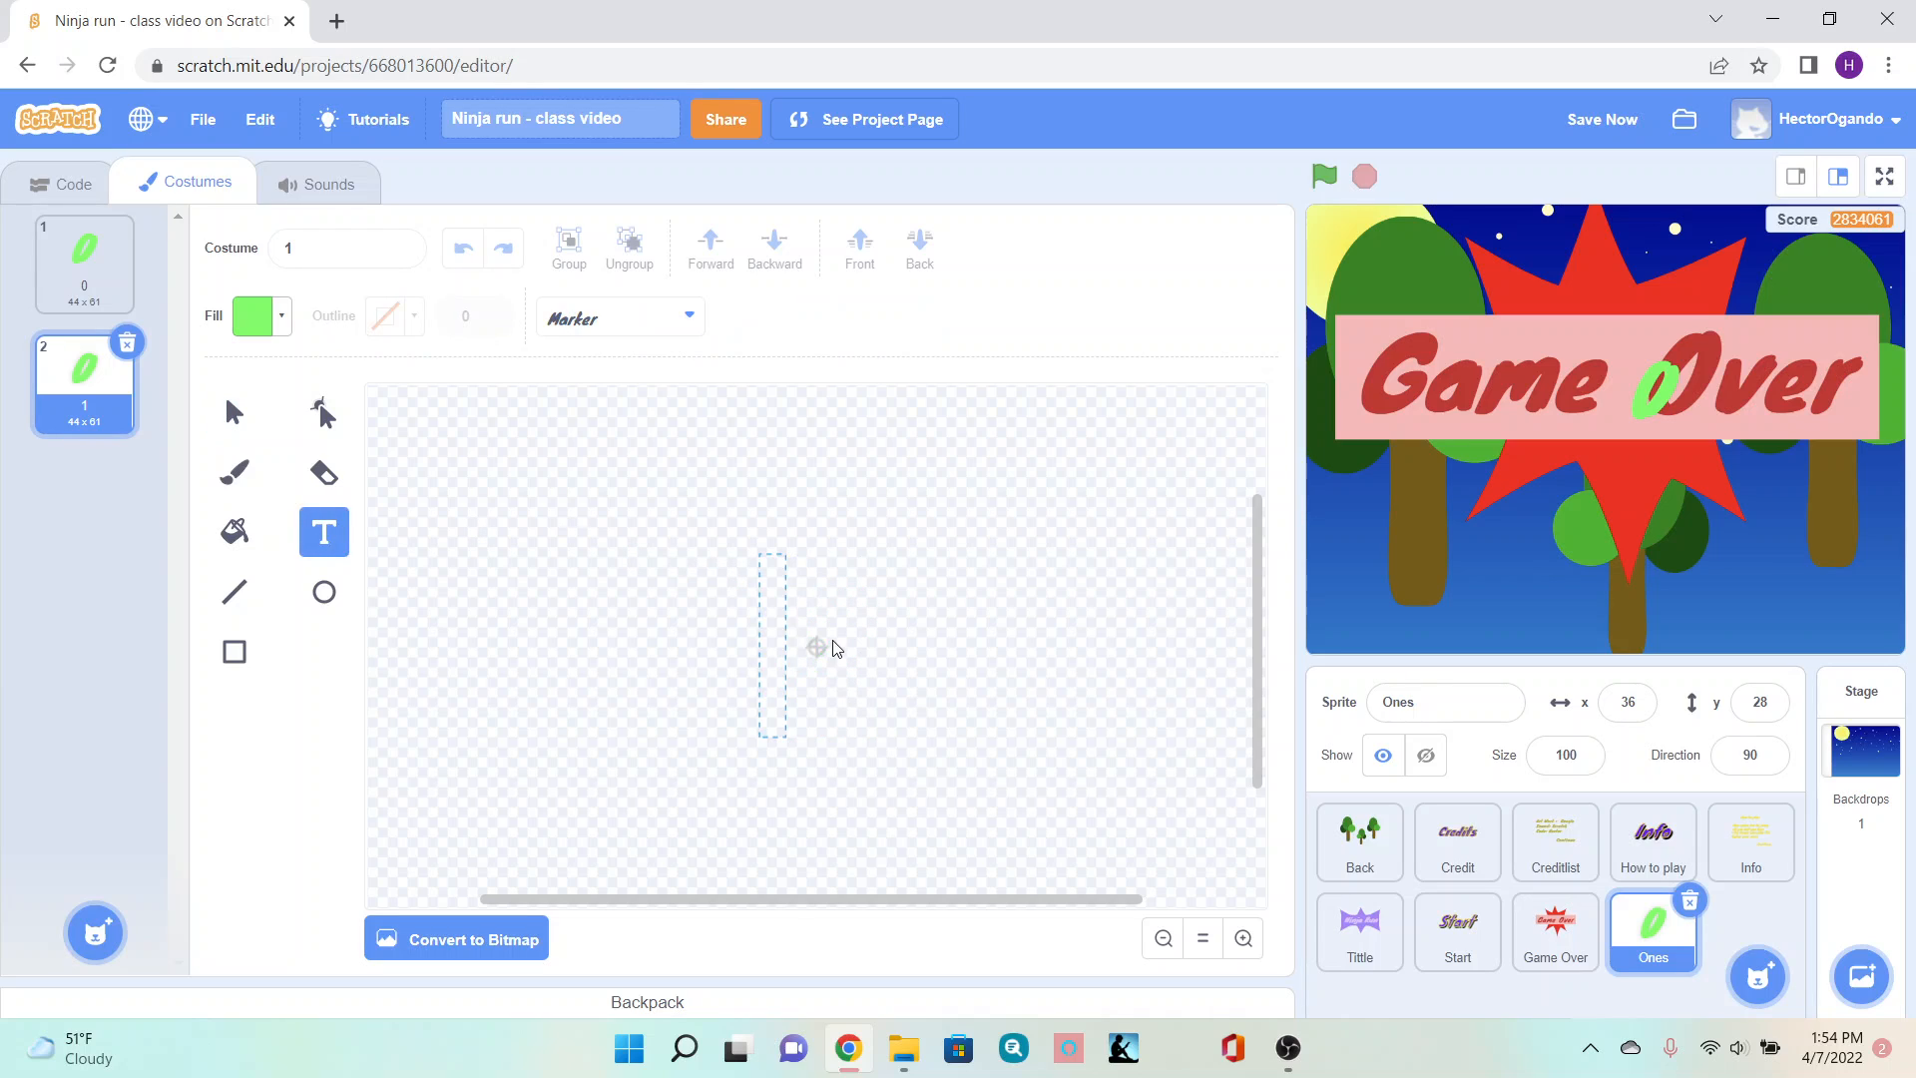
pyautogui.write('1')
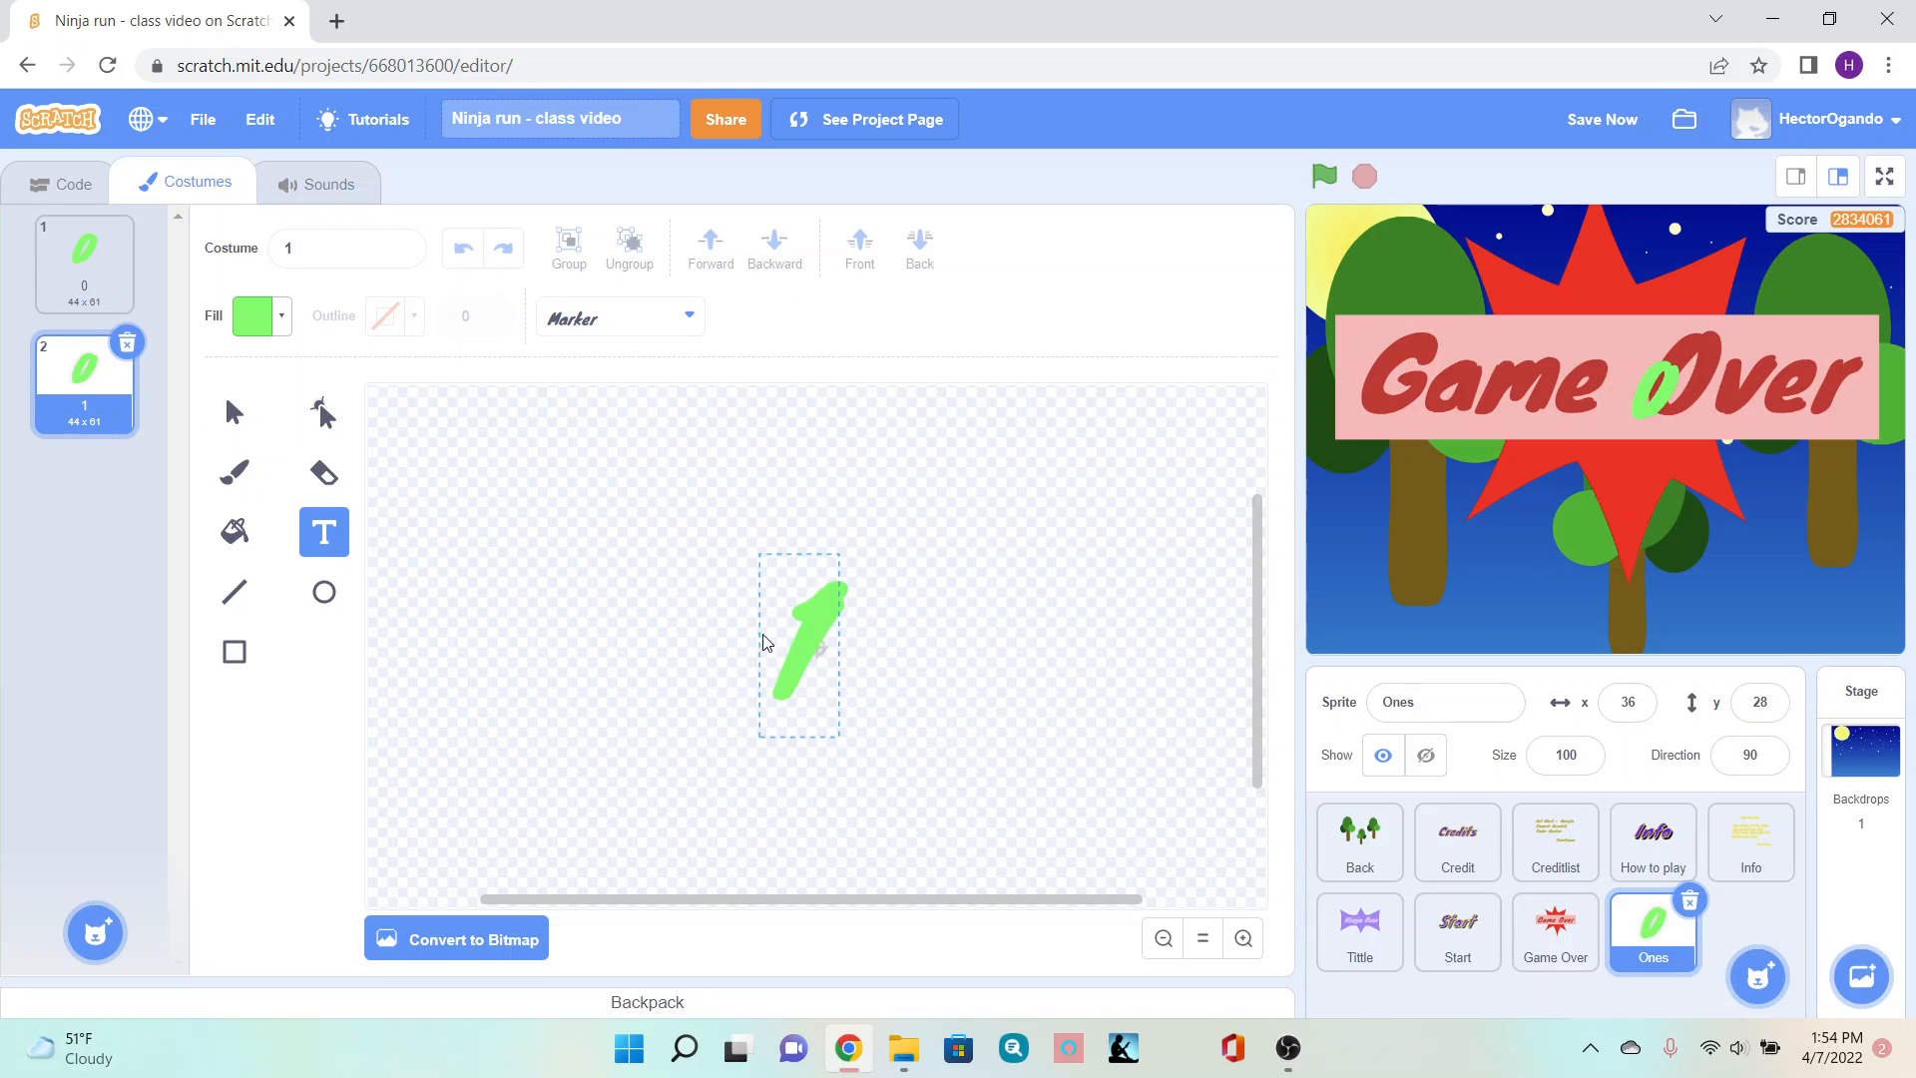
pyautogui.click(243, 427)
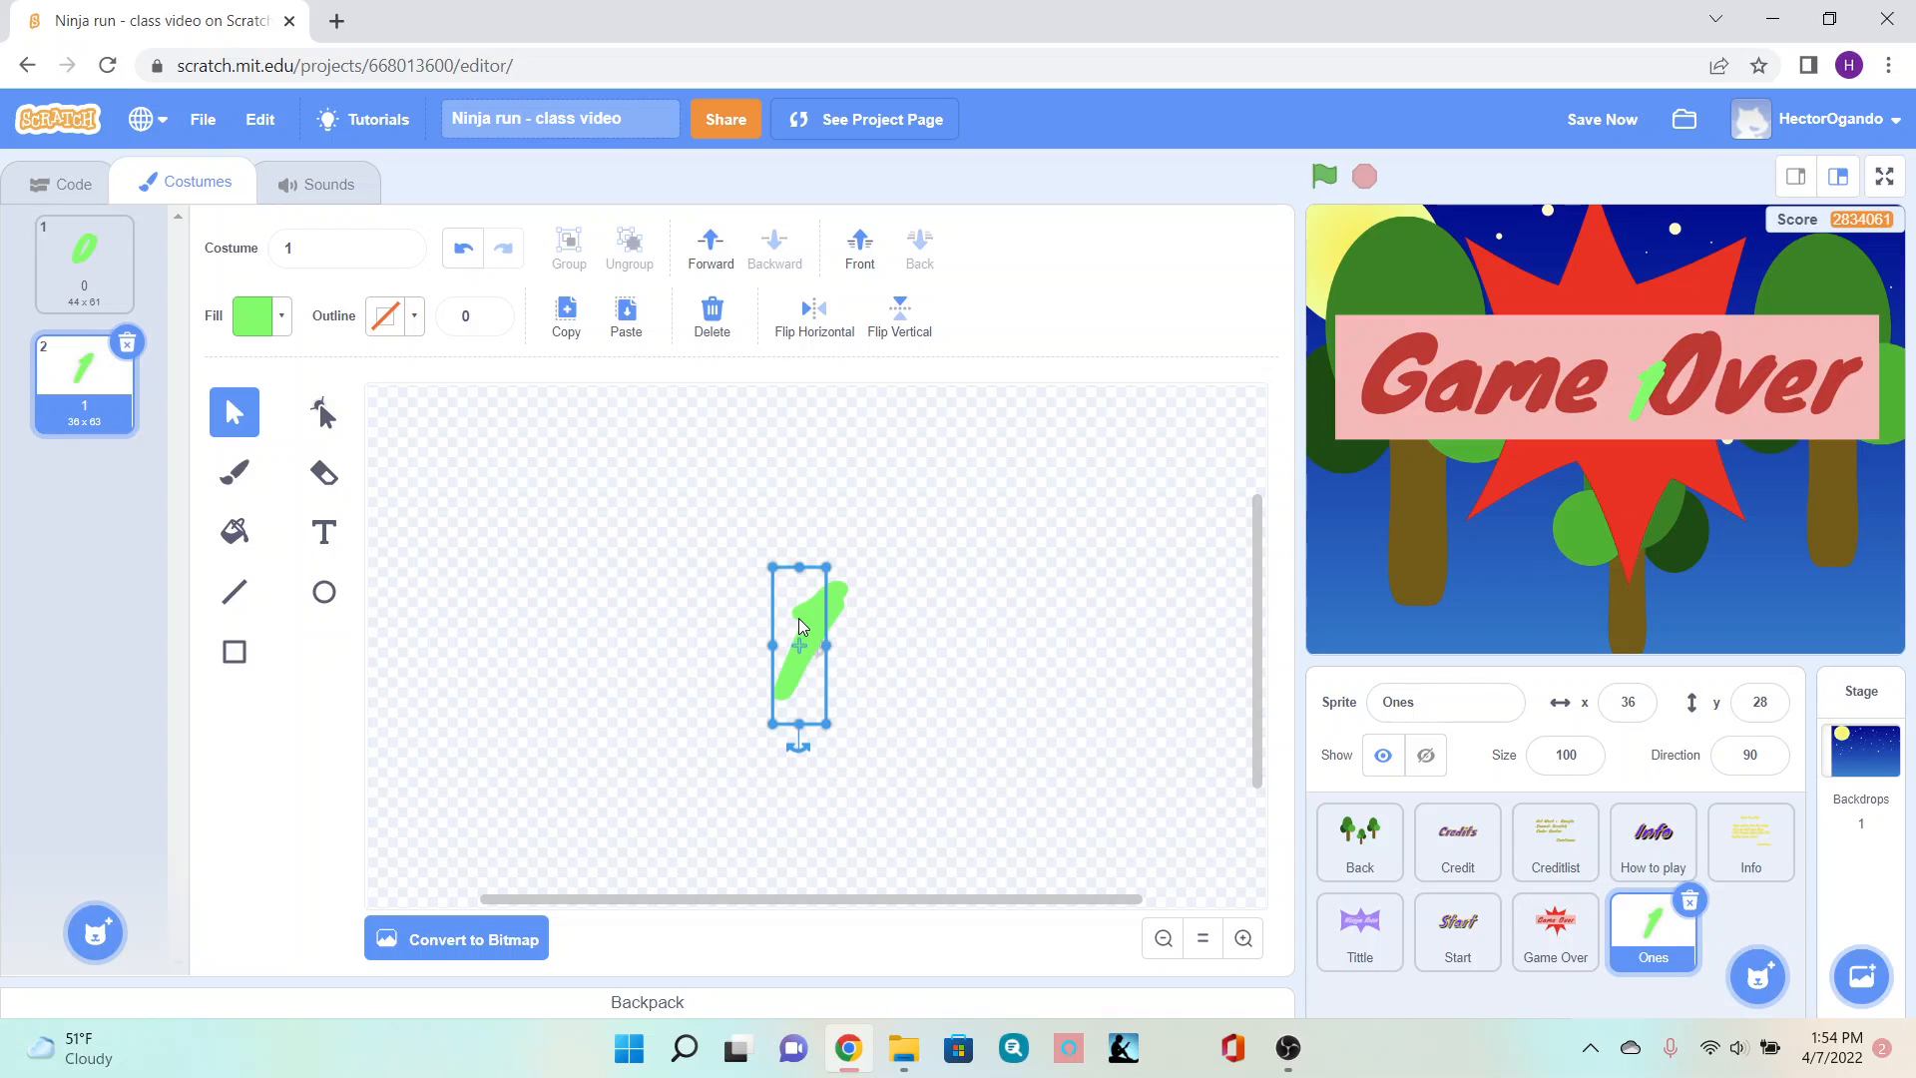
pyautogui.moveTo(804, 617); pyautogui.dragTo(823, 619)
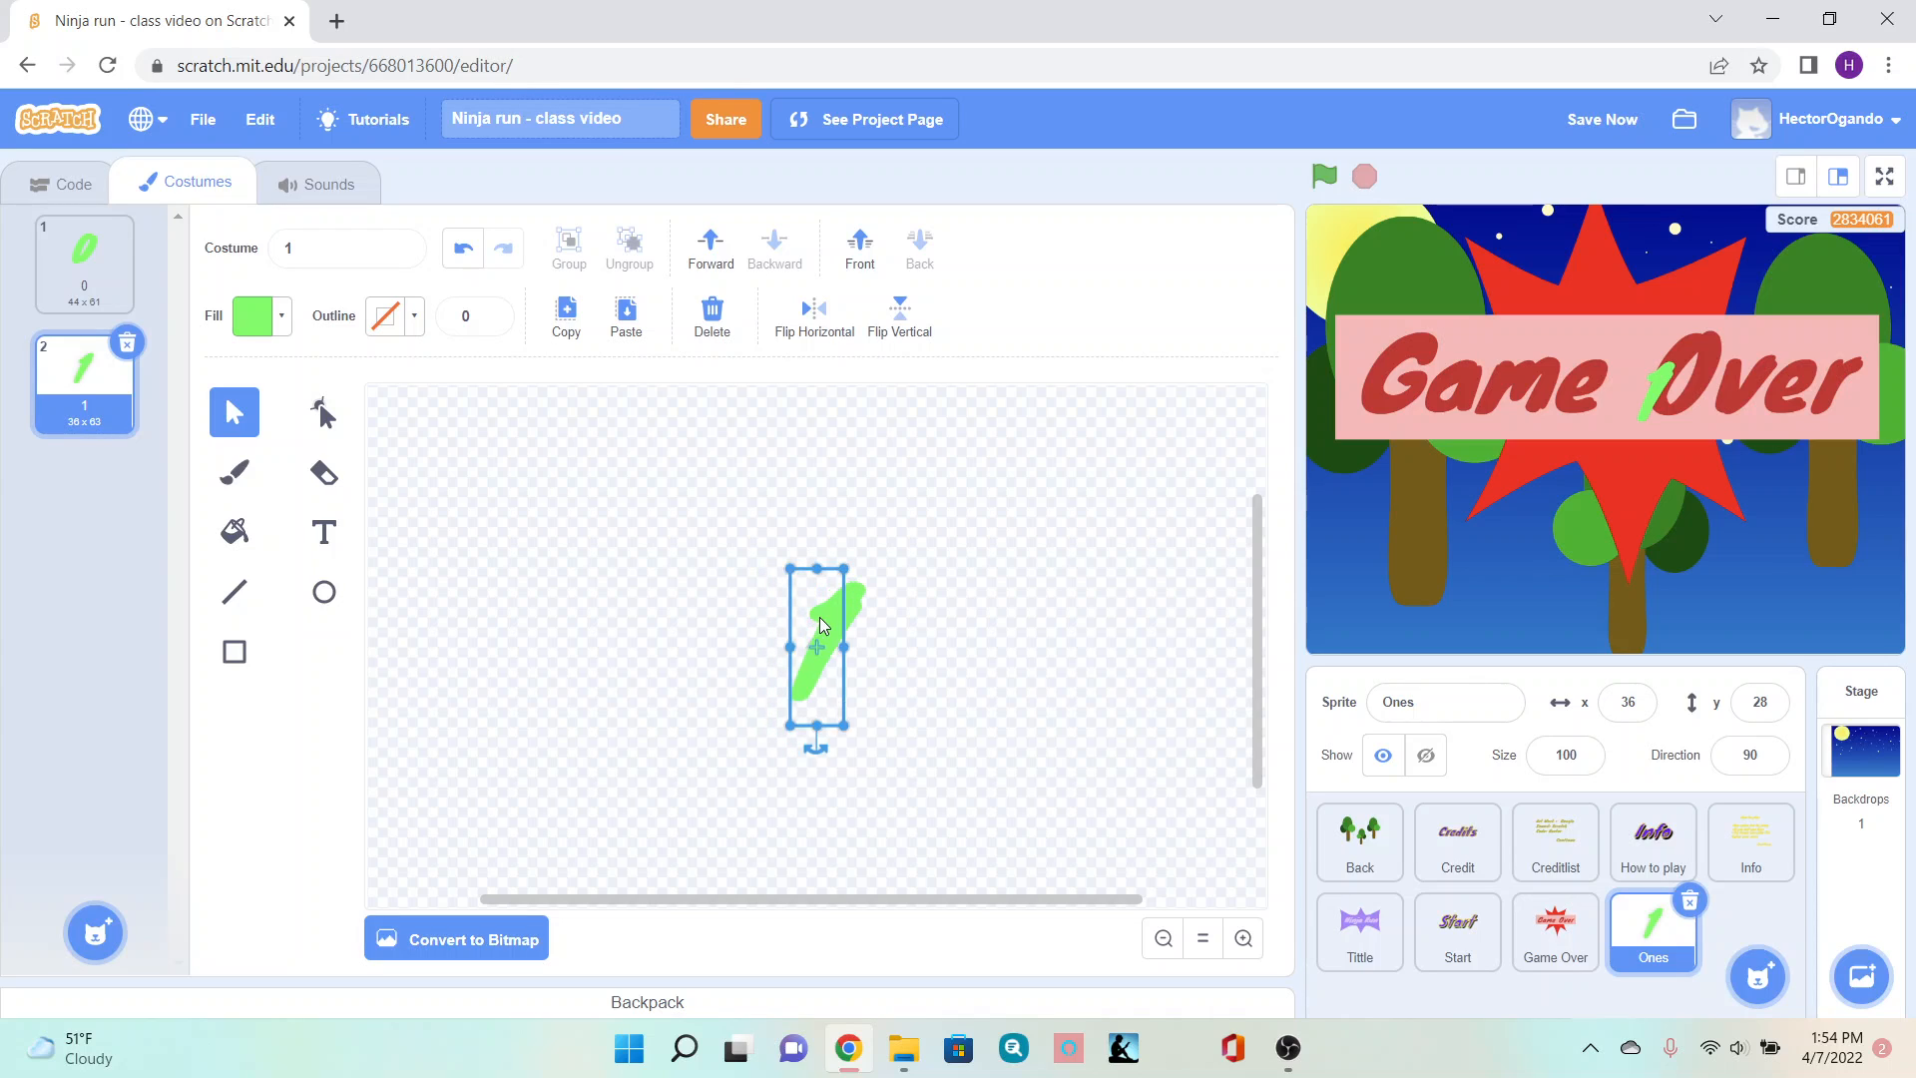
# - Duplicate costume 1 and replace its digit with 2, centered on the canvas
pyautogui.rightClick(80, 399)
pyautogui.click(111, 414)
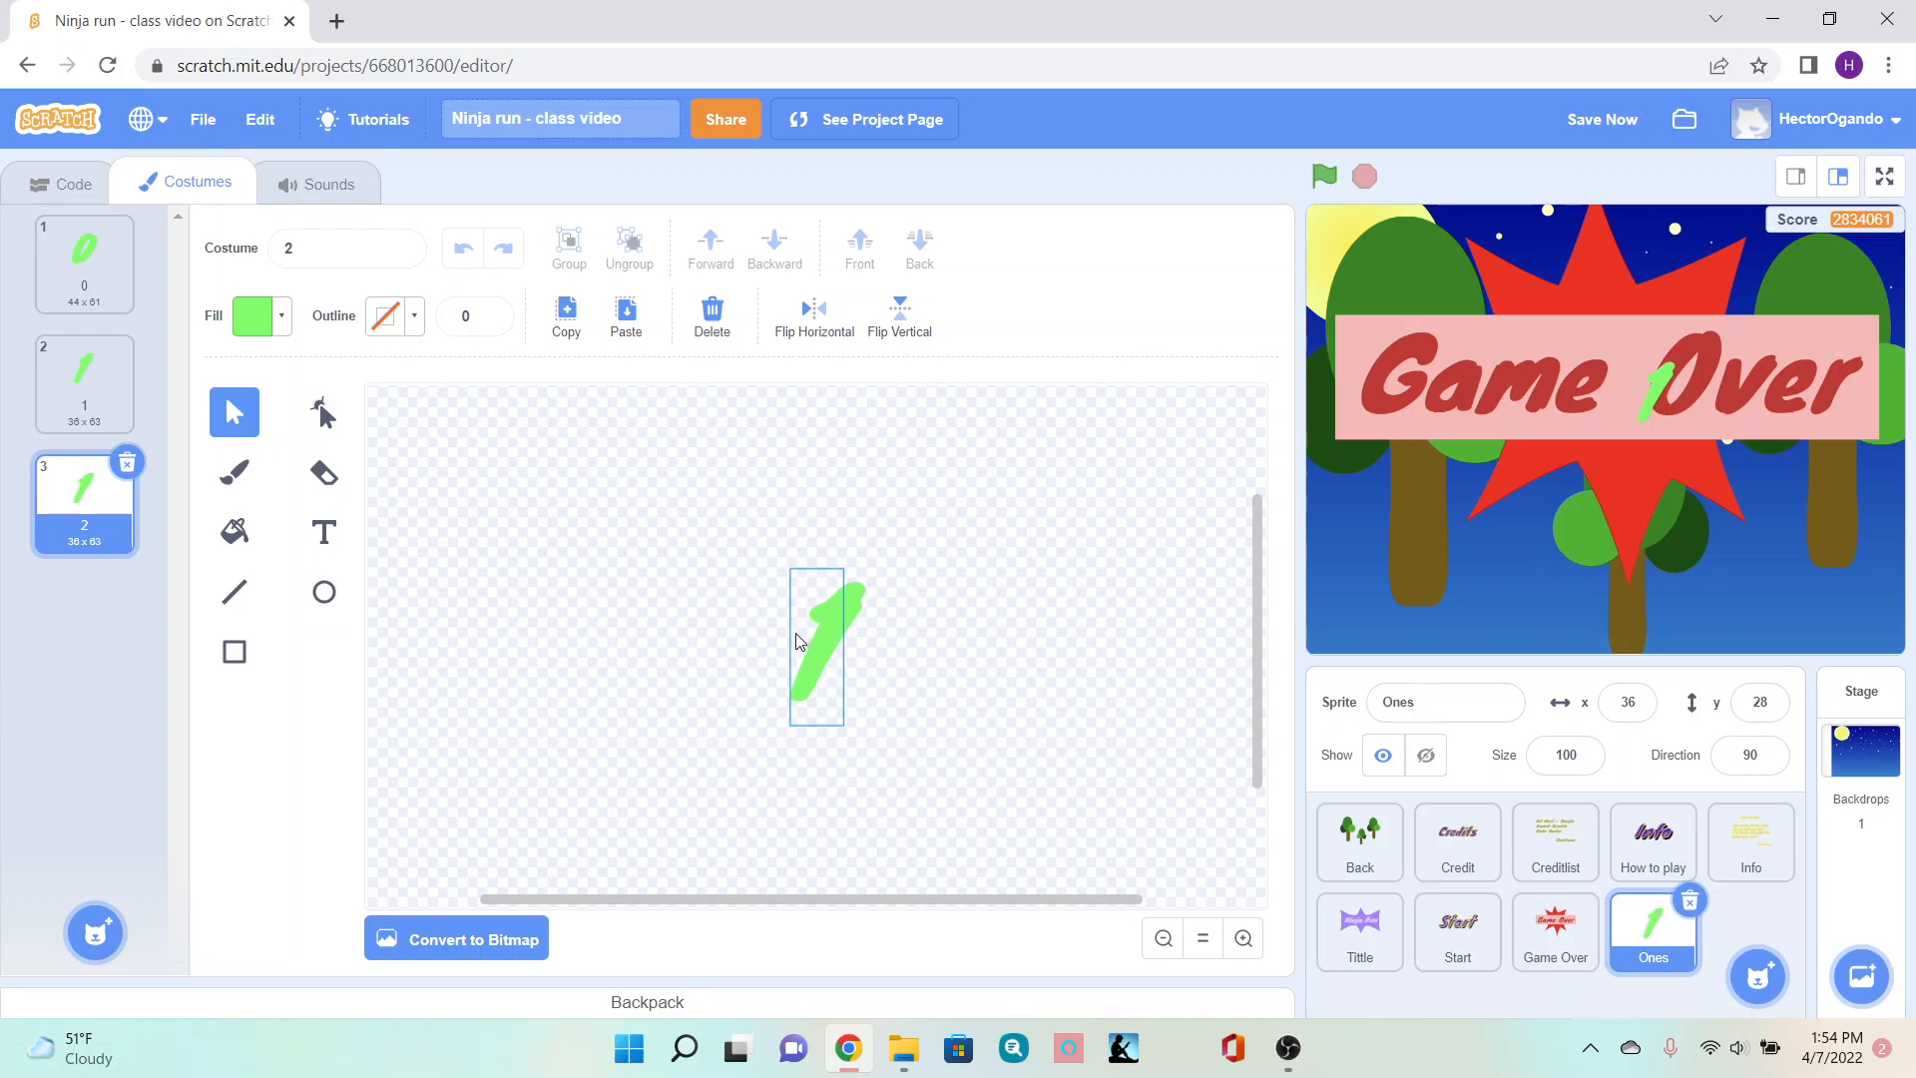
pyautogui.click(324, 532)
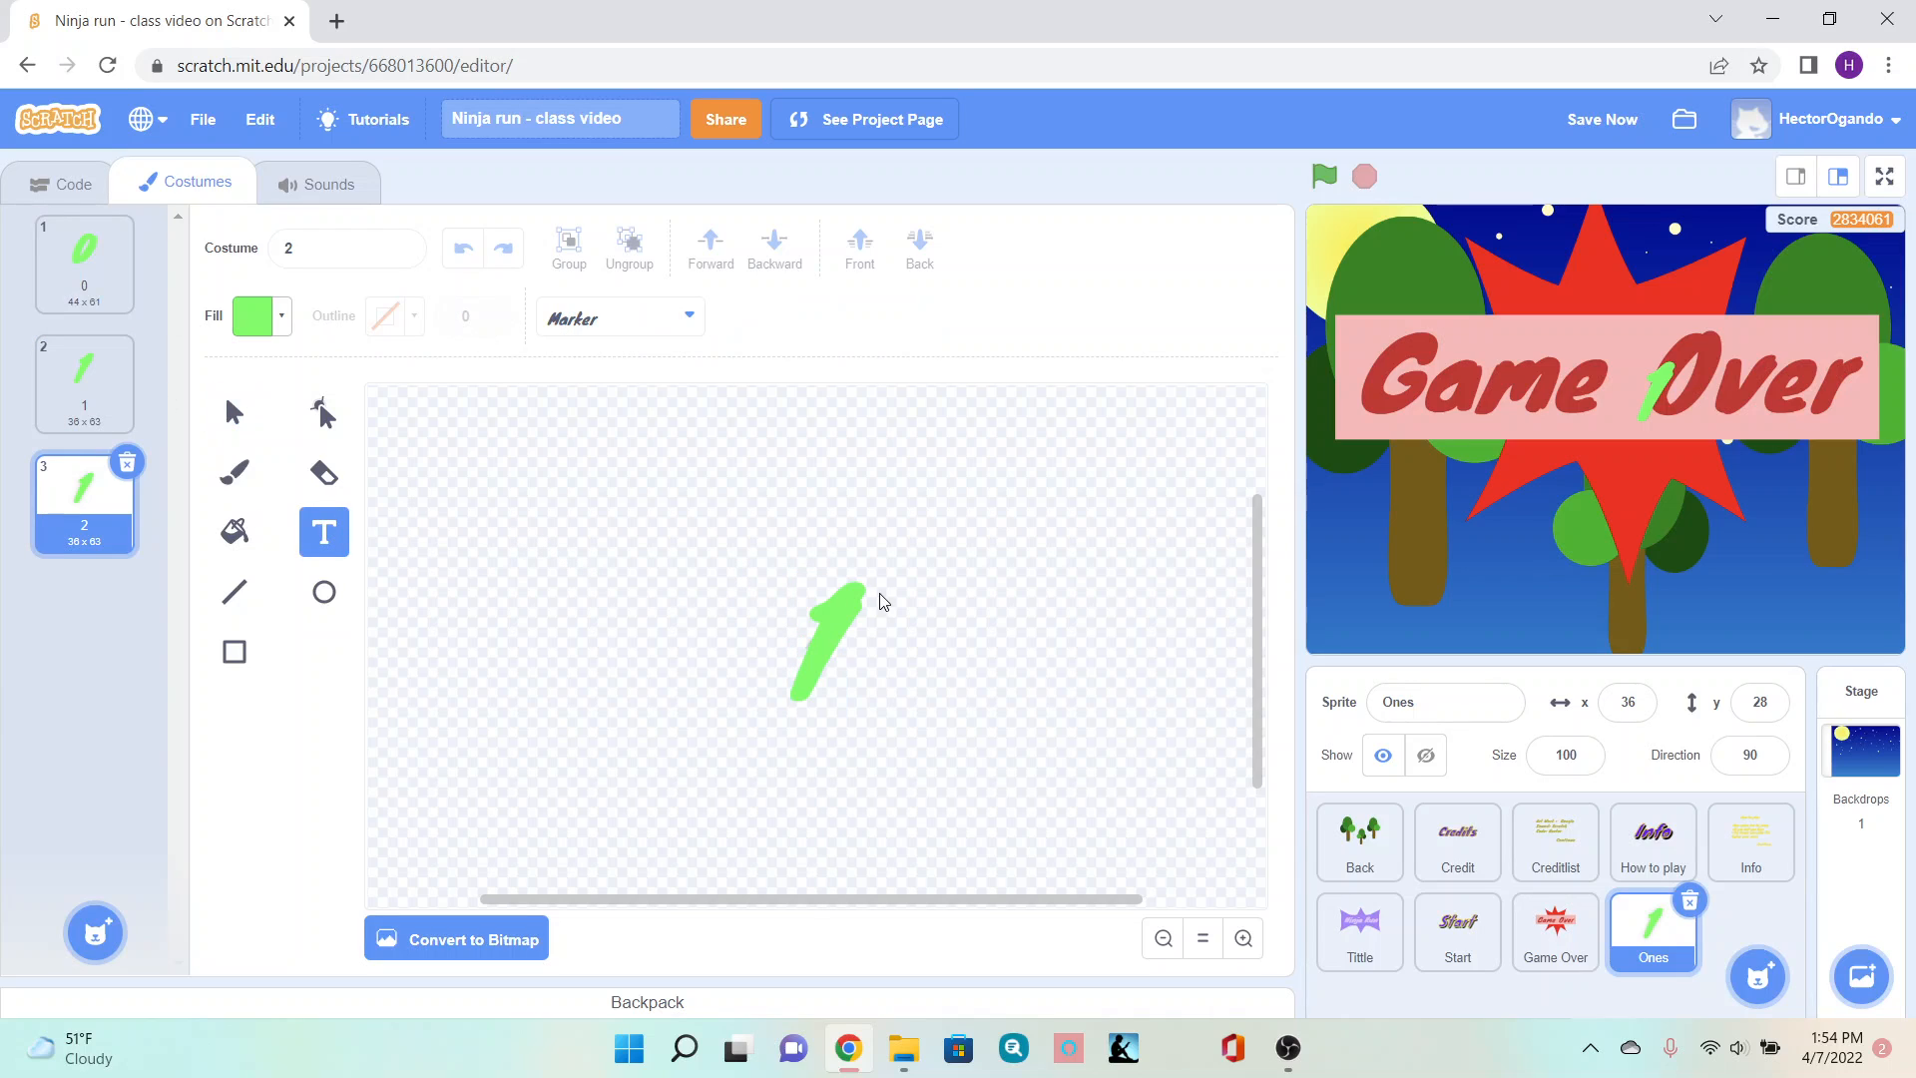
pyautogui.click(848, 628)
pyautogui.press('BackSpace')
pyautogui.write('2')
pyautogui.click(233, 412)
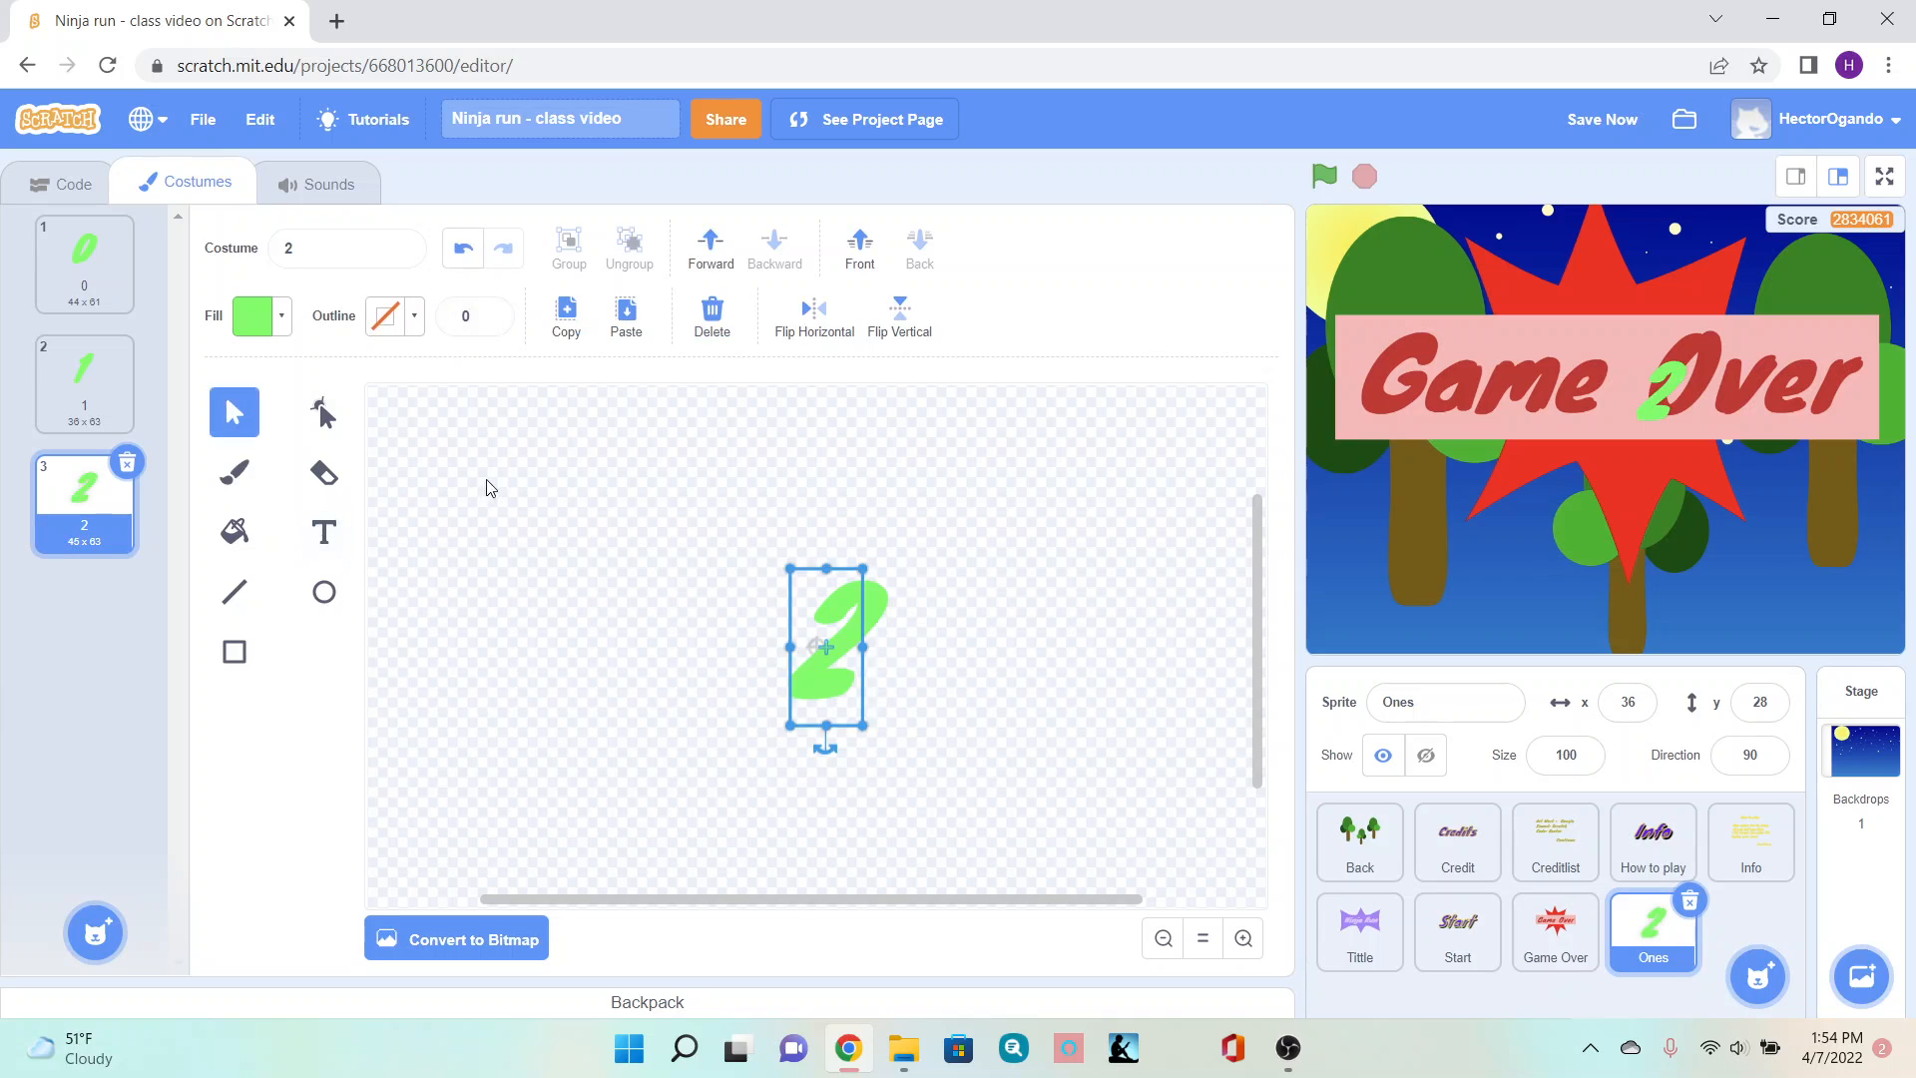
pyautogui.moveTo(829, 675); pyautogui.dragTo(818, 674)
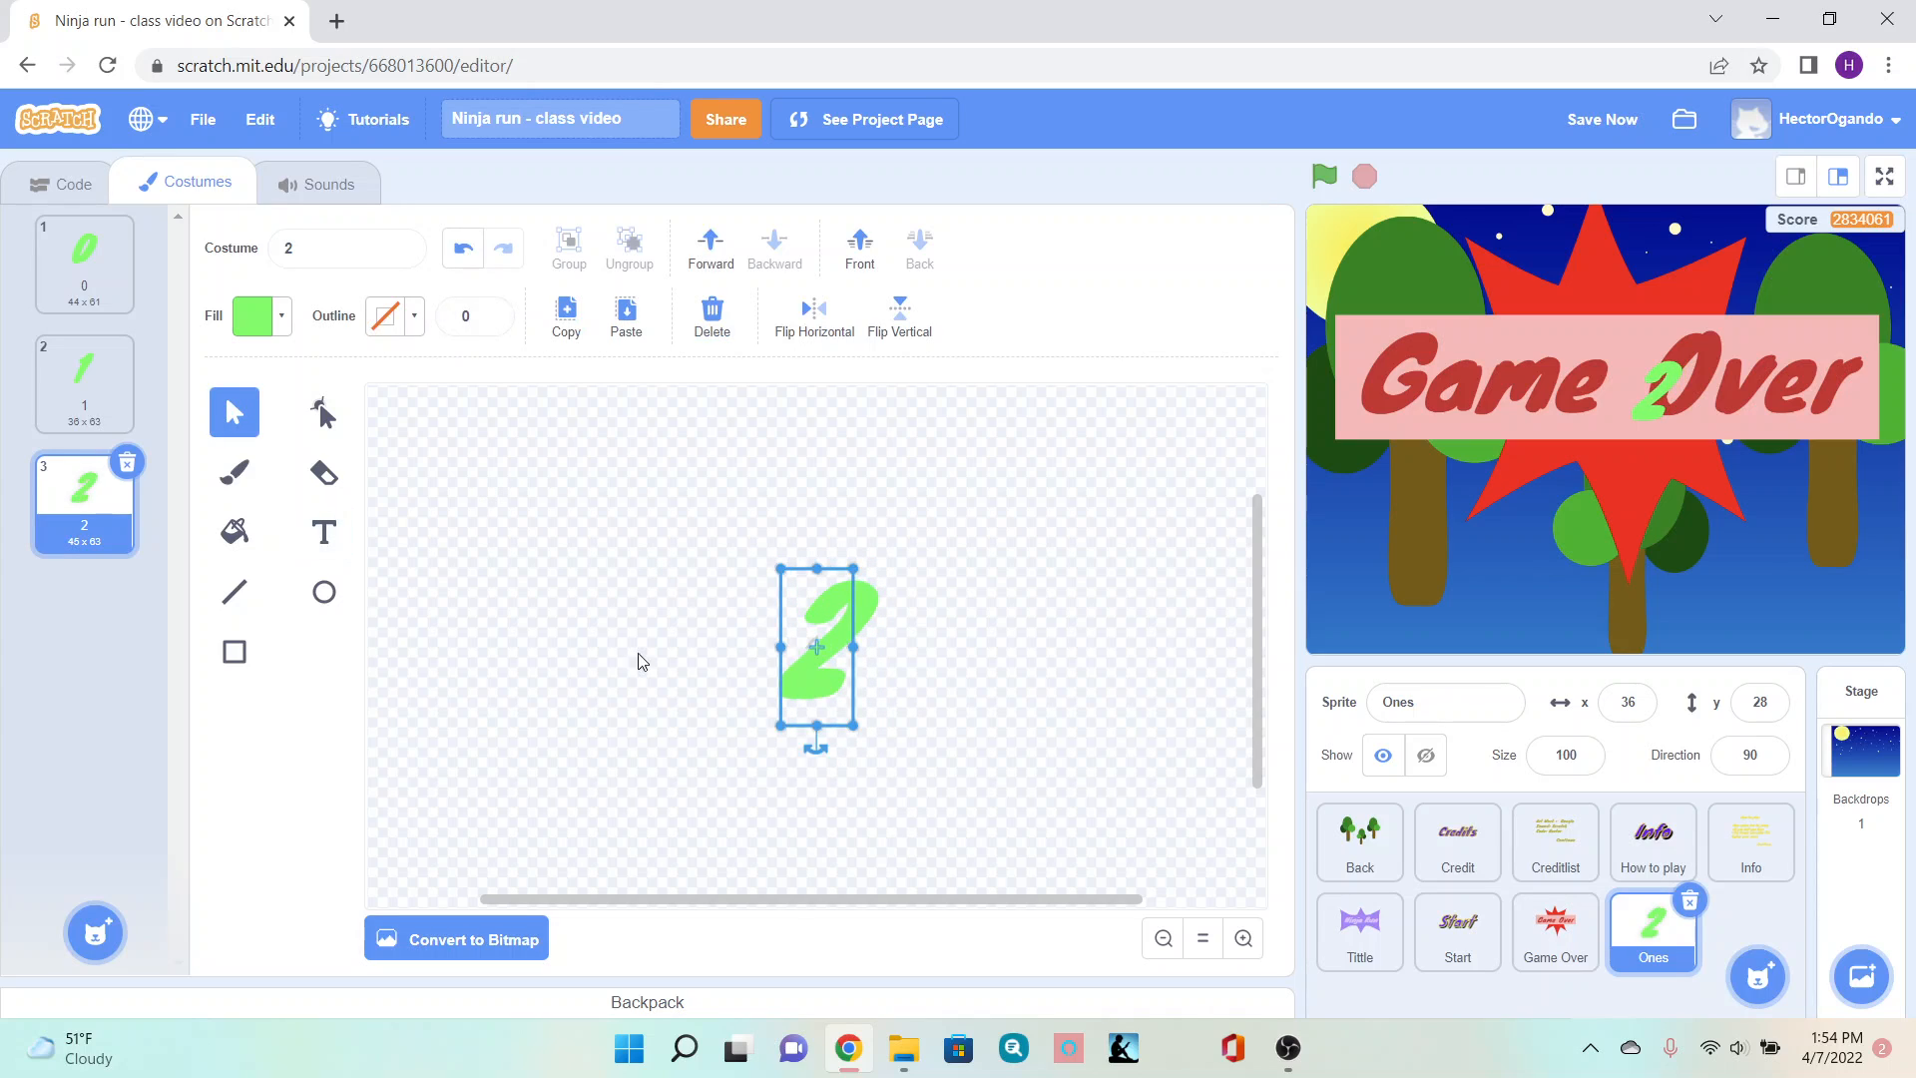
# - Duplicate costume 2 and replace its digit with 3, centered on the canvas
pyautogui.rightClick(86, 544)
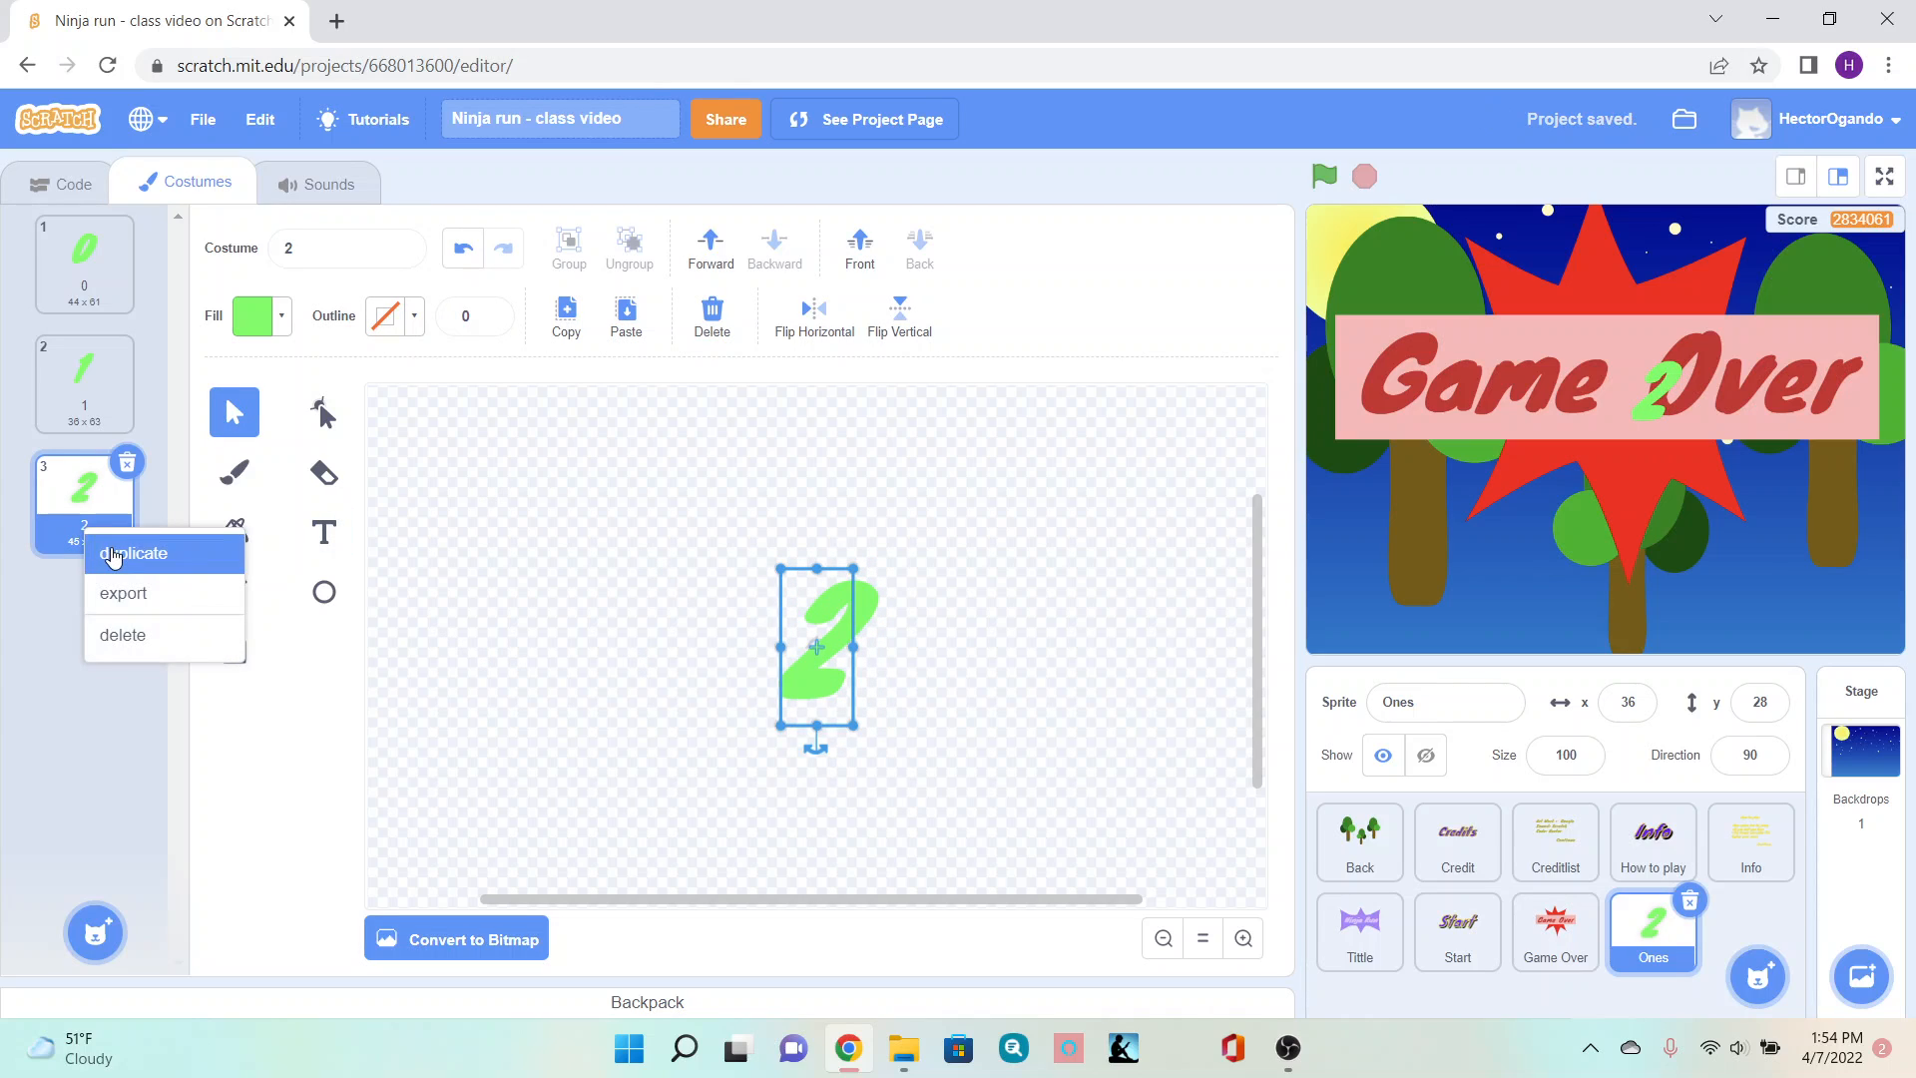
pyautogui.click(112, 554)
pyautogui.click(324, 532)
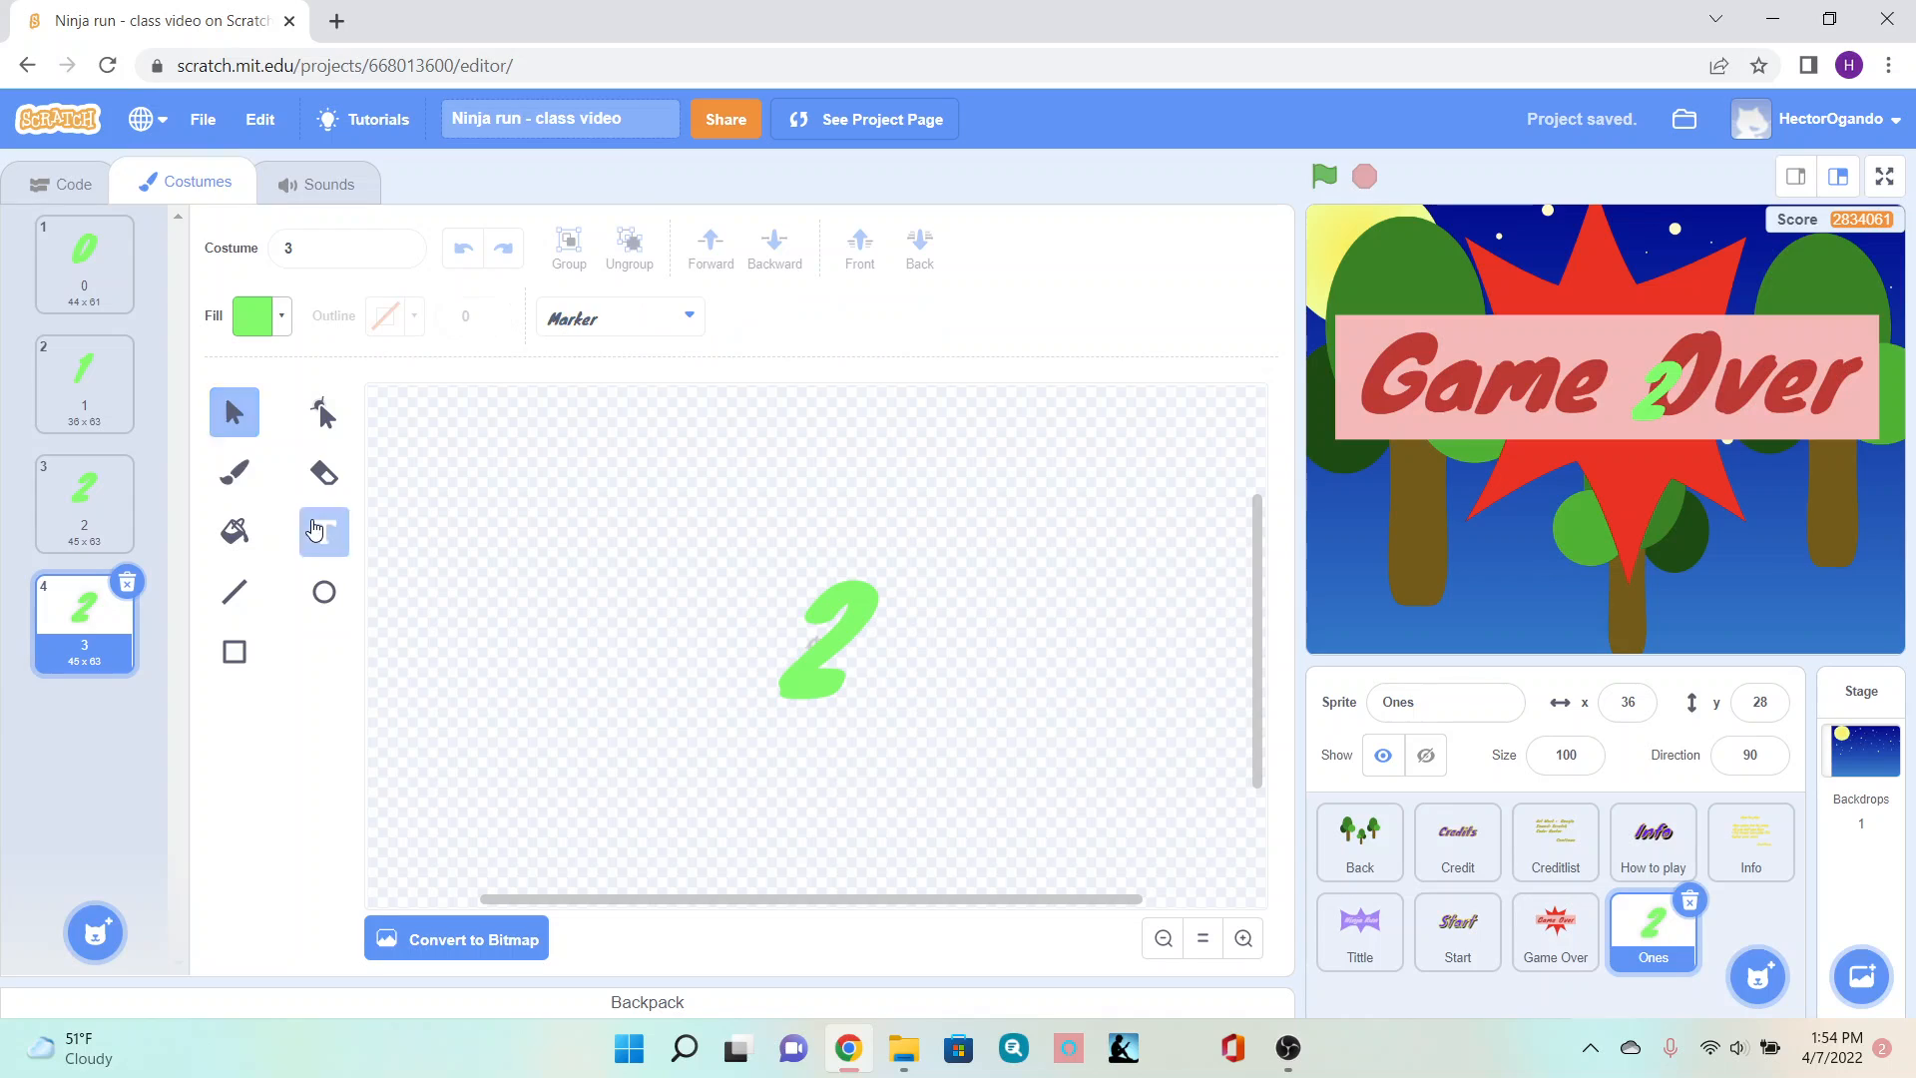
pyautogui.click(839, 648)
pyautogui.press('BackSpace')
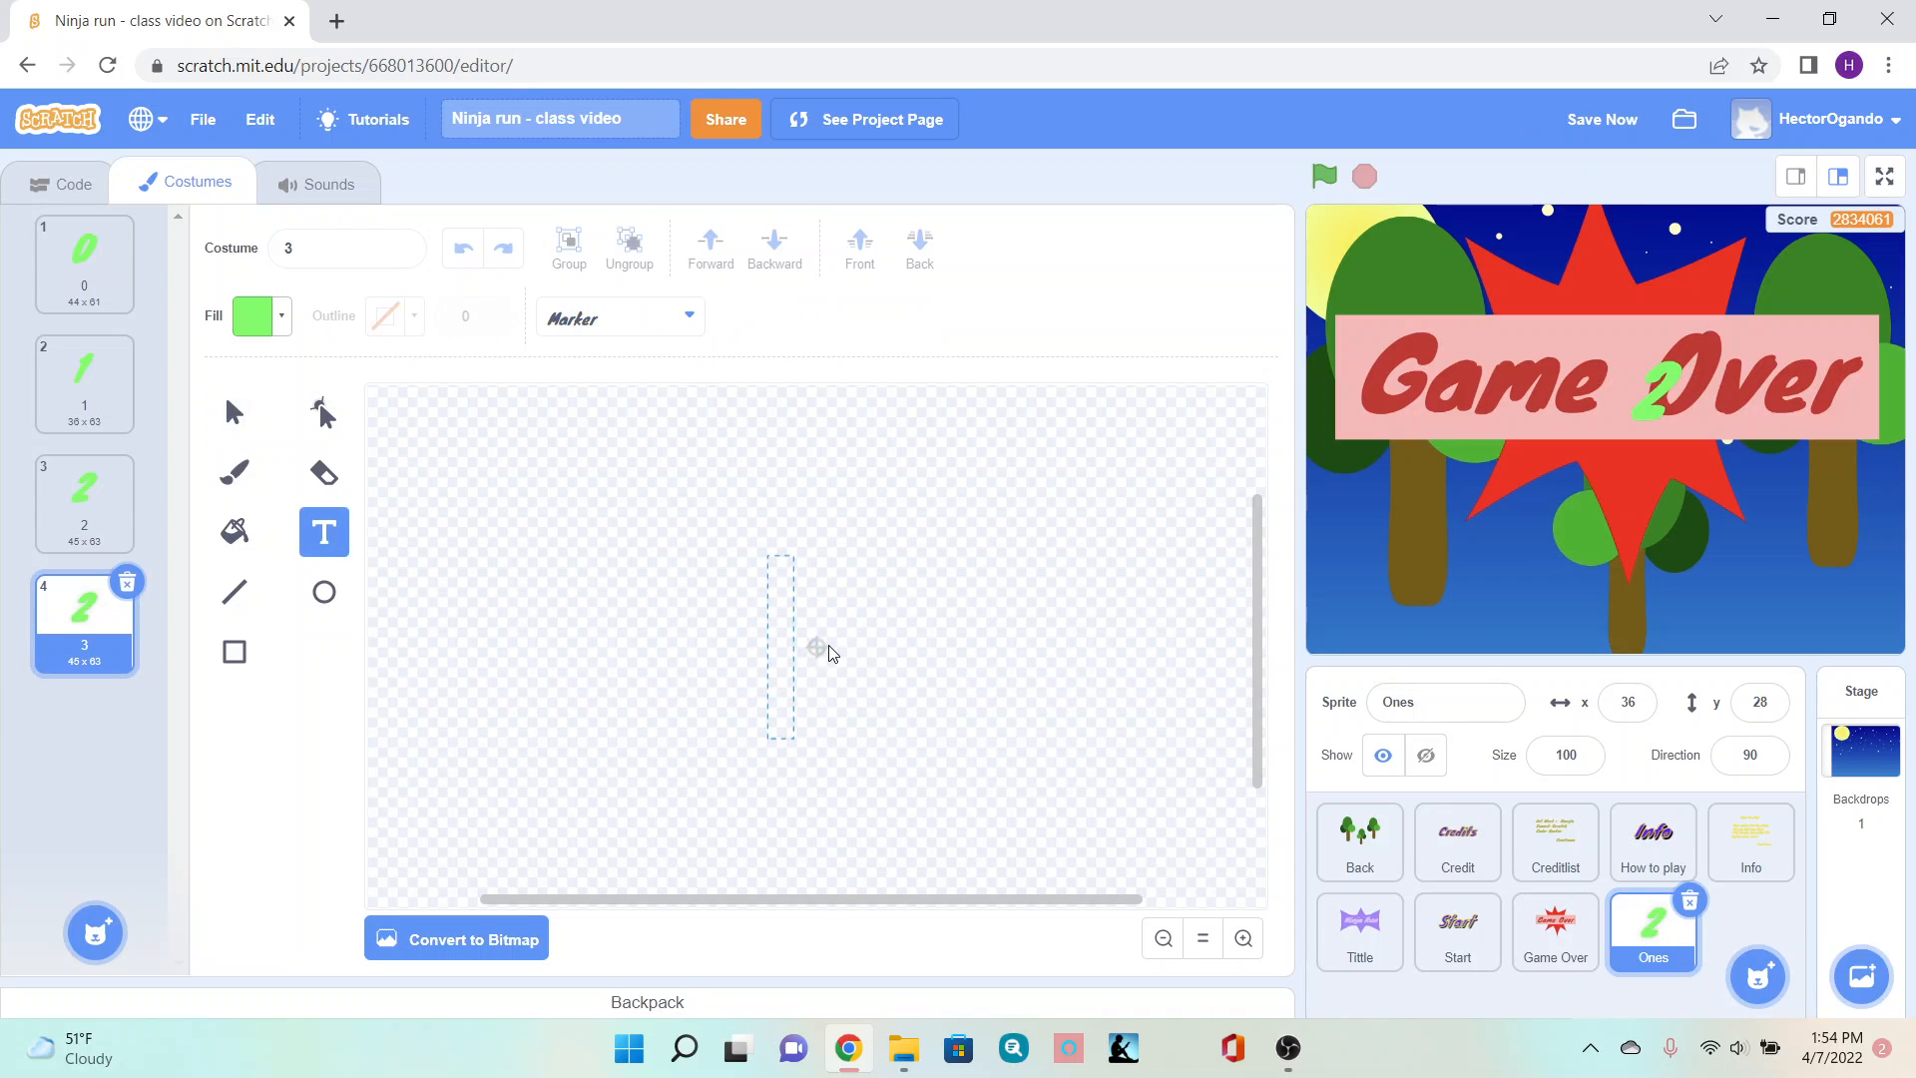
pyautogui.write('3')
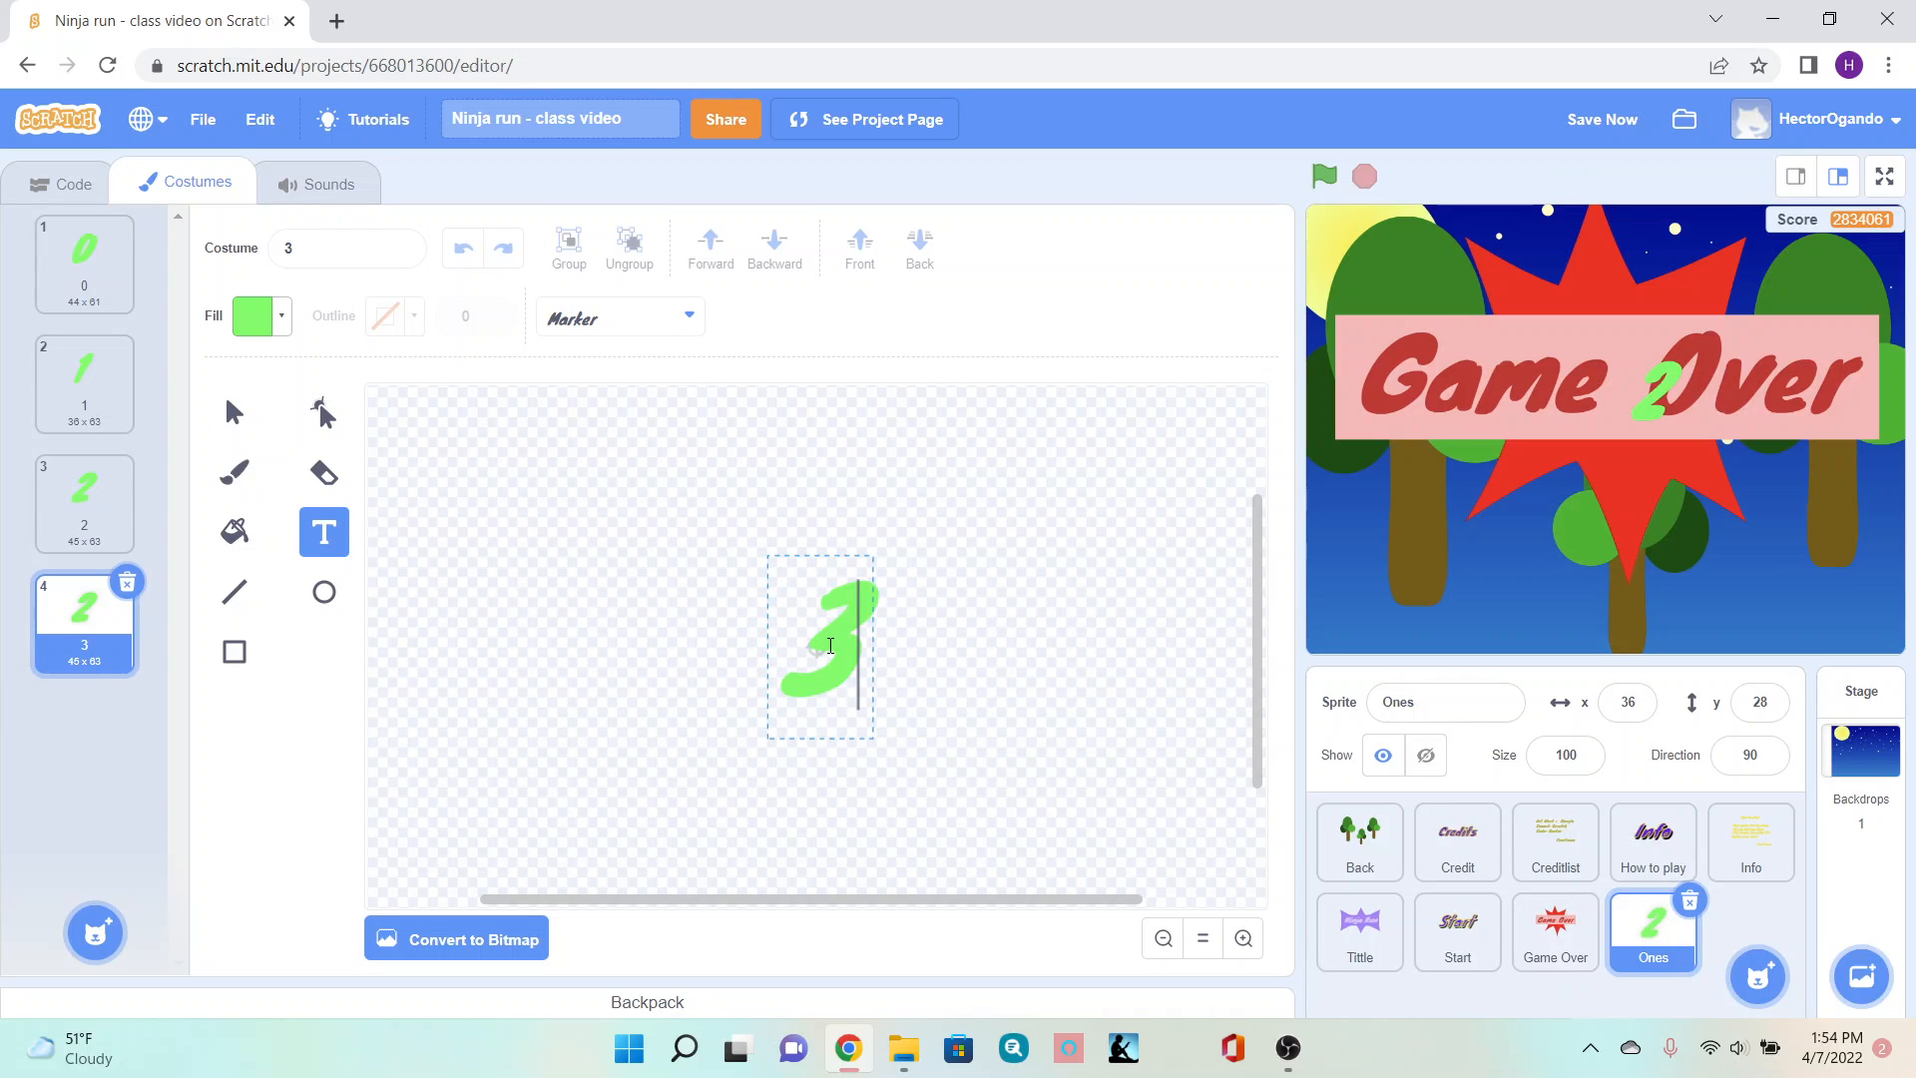
pyautogui.click(236, 412)
pyautogui.moveTo(827, 643); pyautogui.dragTo(822, 640)
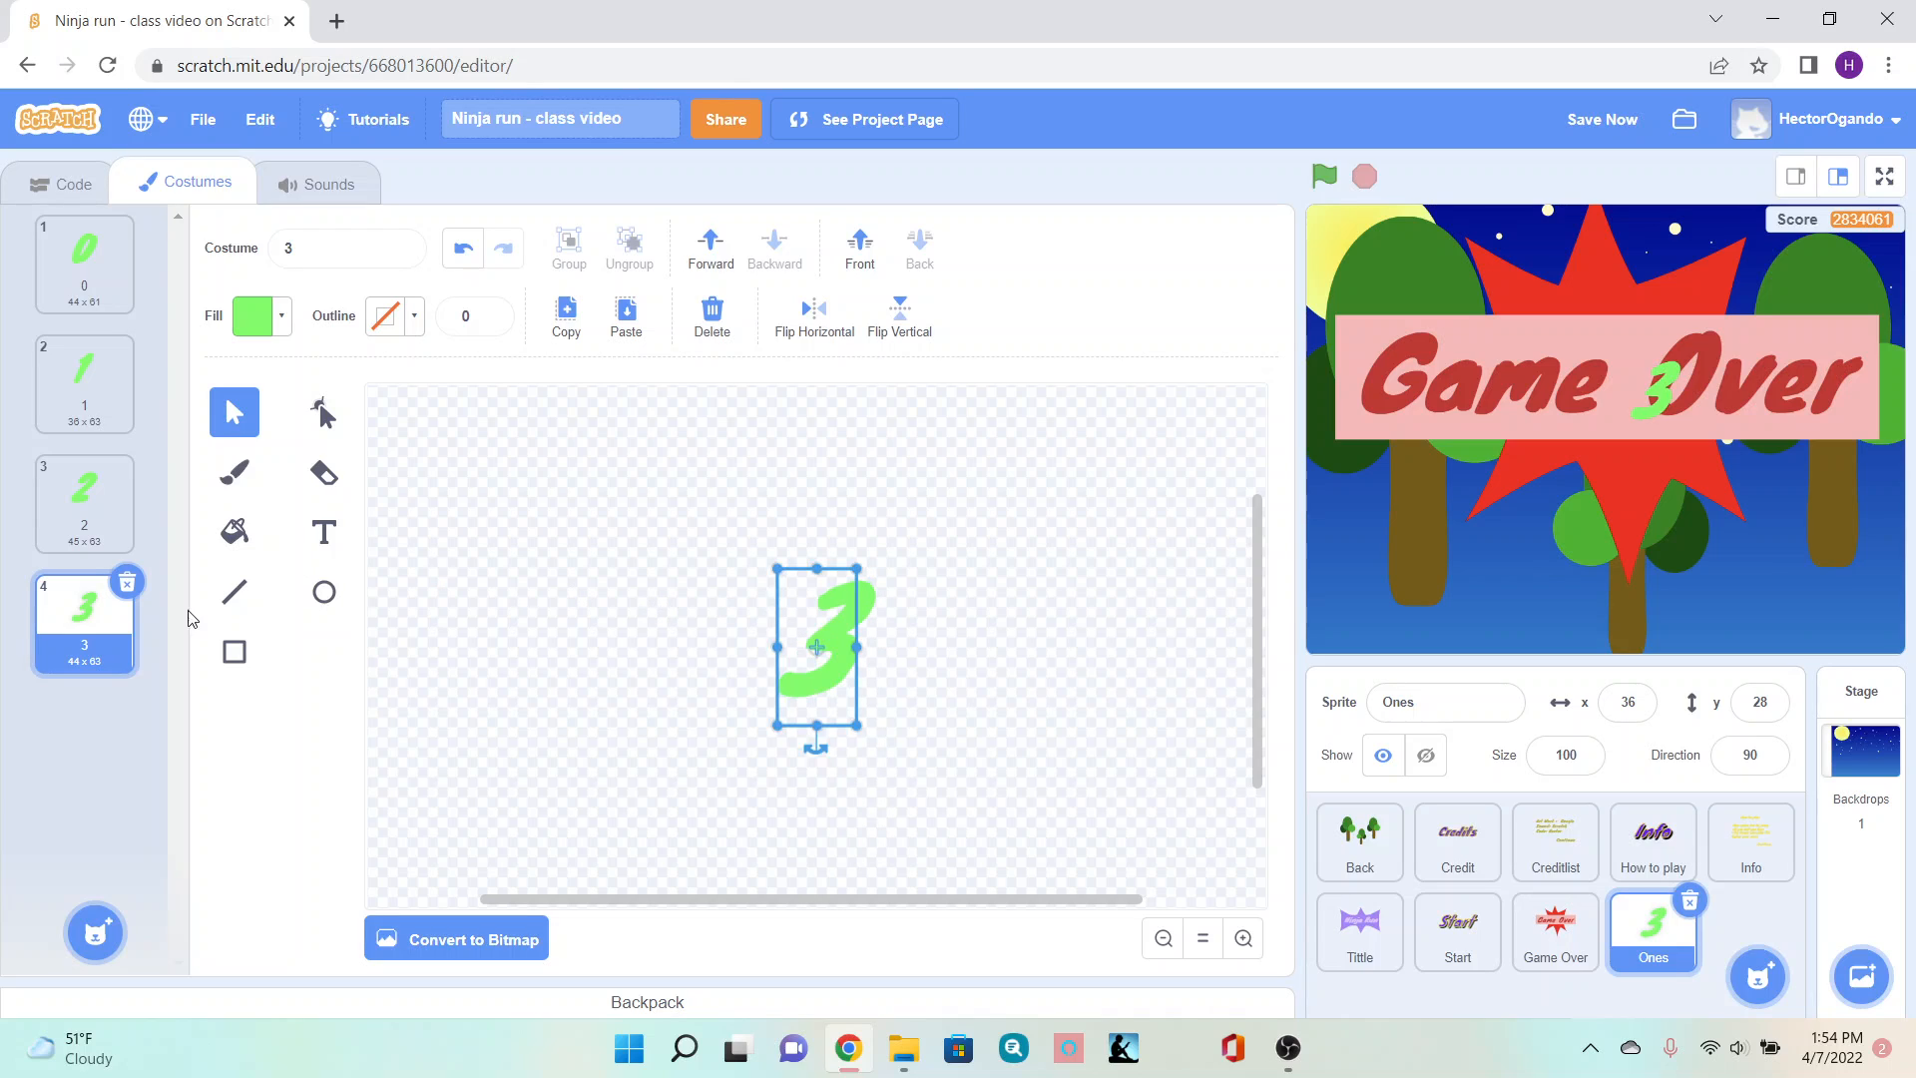
# - Duplicate costume 3 and replace its digit with 4
pyautogui.rightClick(89, 641)
pyautogui.click(105, 663)
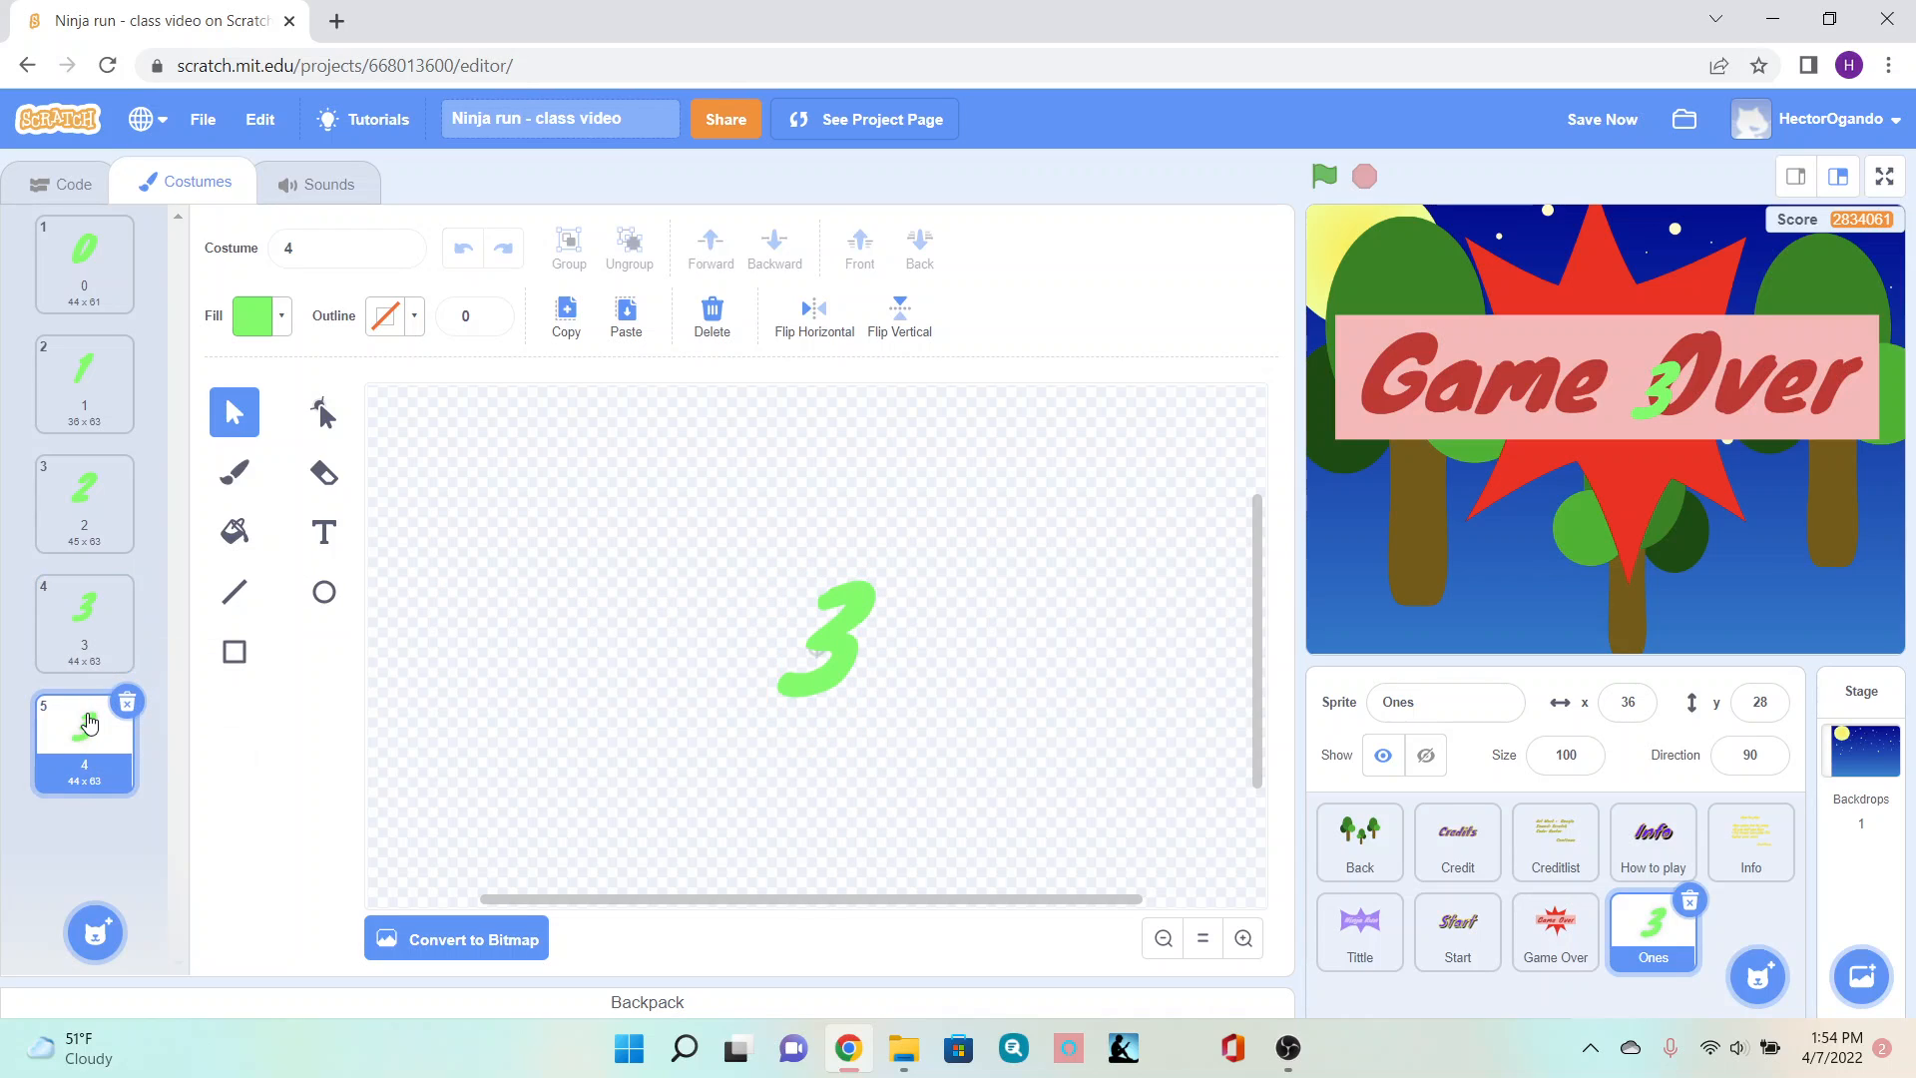
pyautogui.click(323, 532)
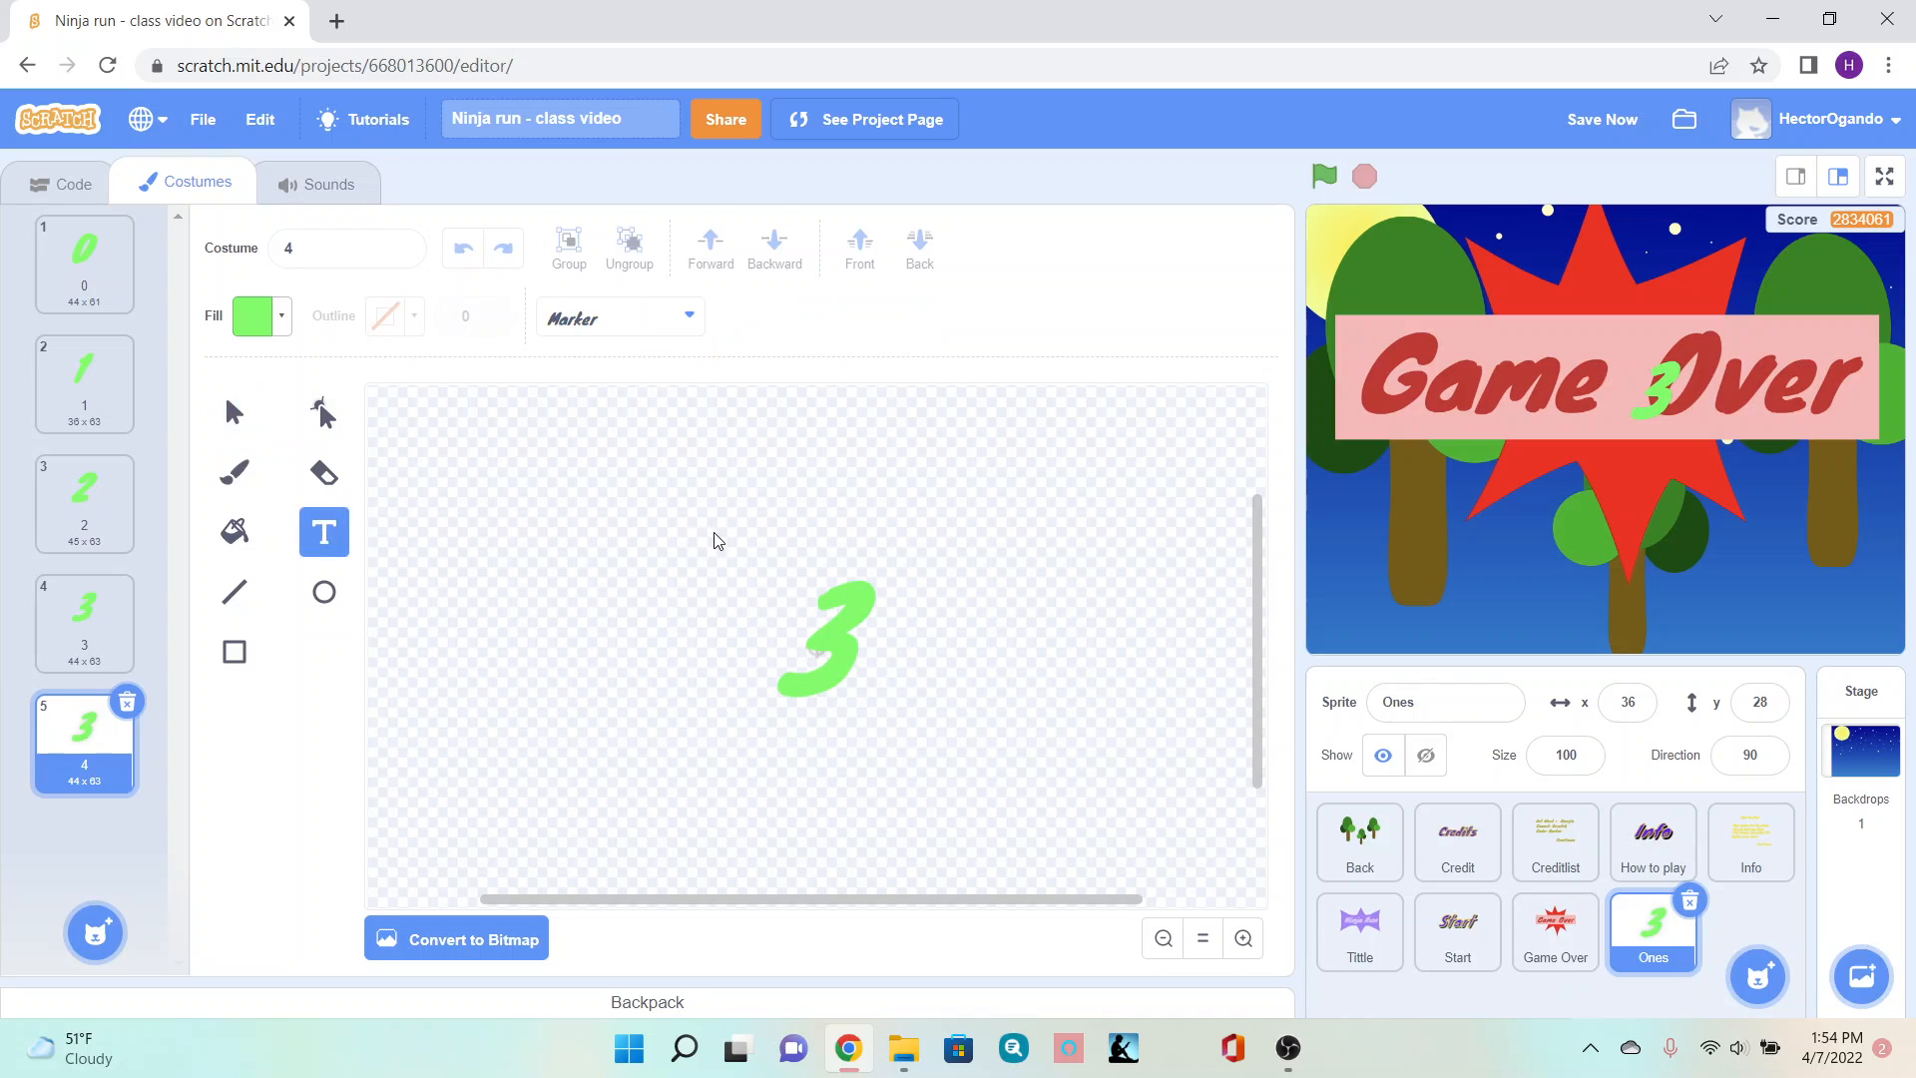
pyautogui.click(863, 593)
pyautogui.press('BackSpace')
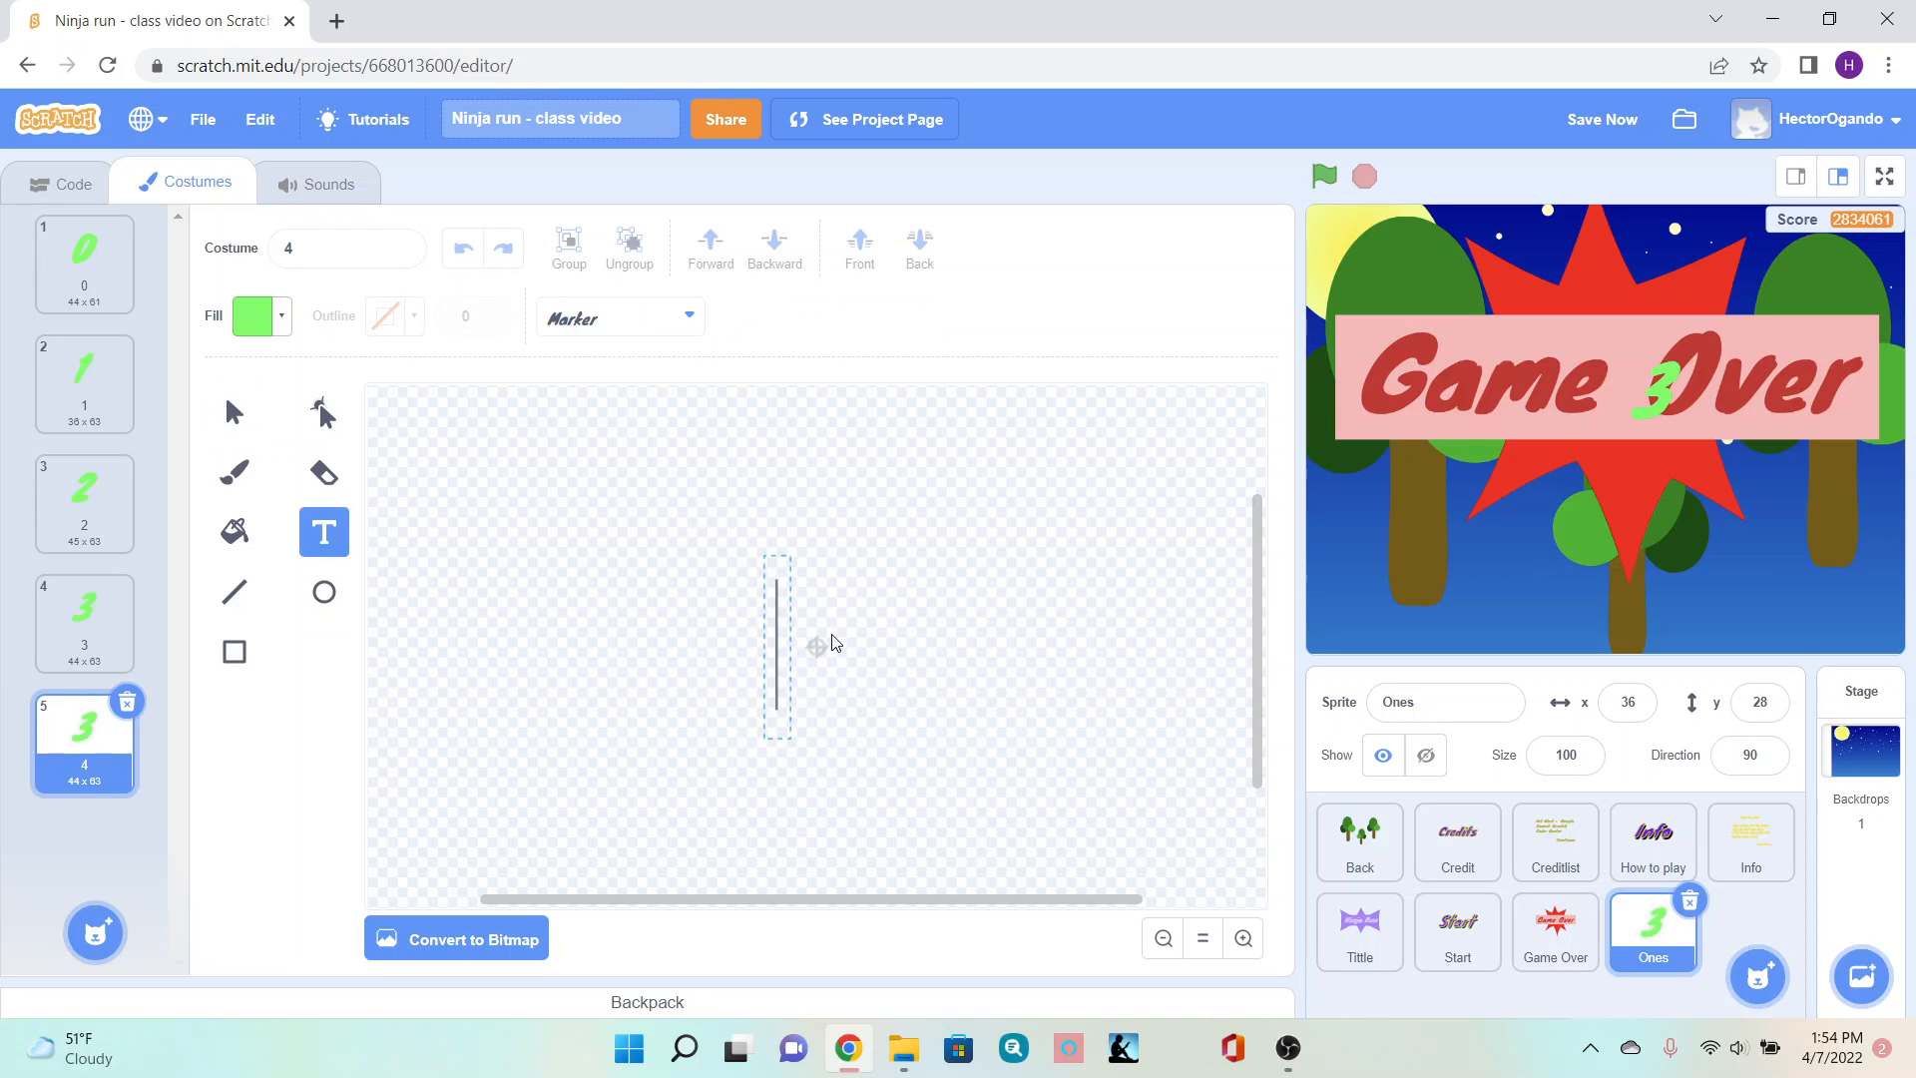
pyautogui.write('4')
pyautogui.click(234, 412)
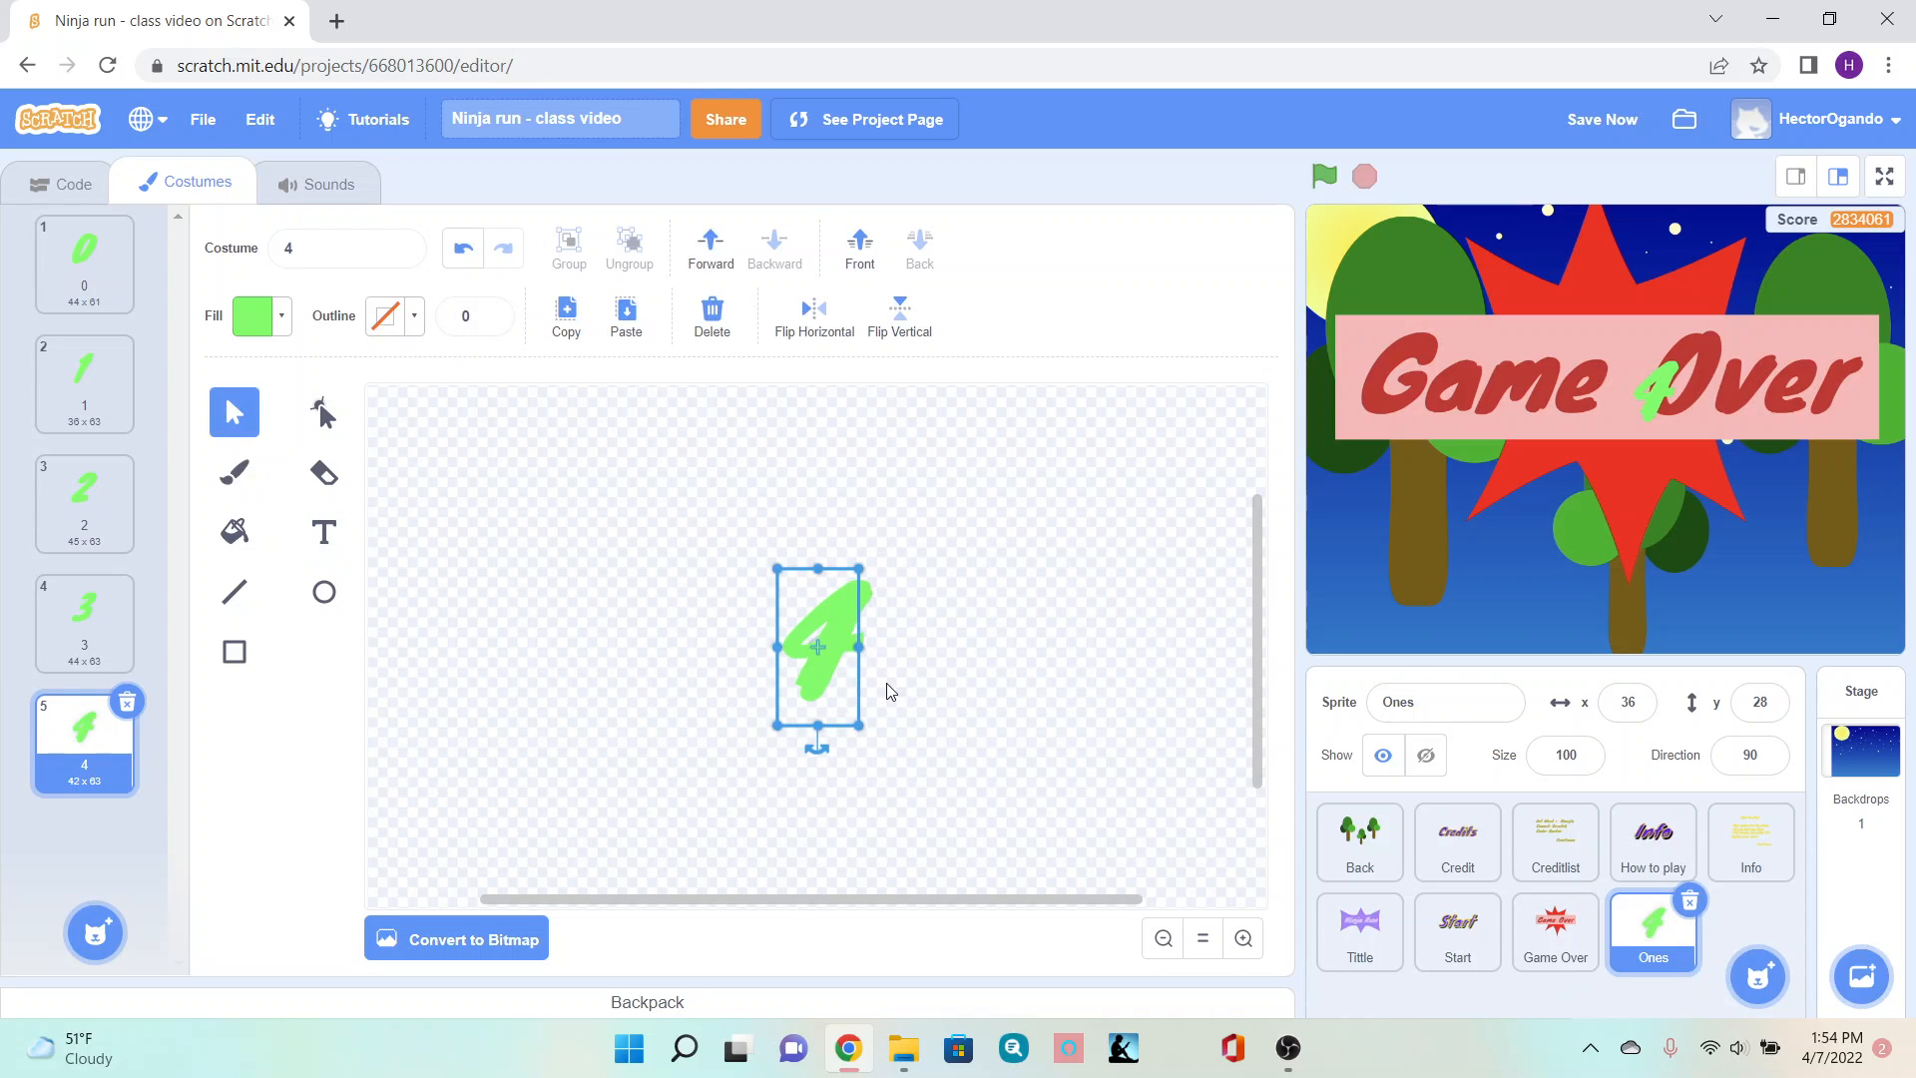
# - Duplicate costume 4 and replace the copy's digit with 5
pyautogui.moveTo(815, 673); pyautogui.dragTo(813, 674)
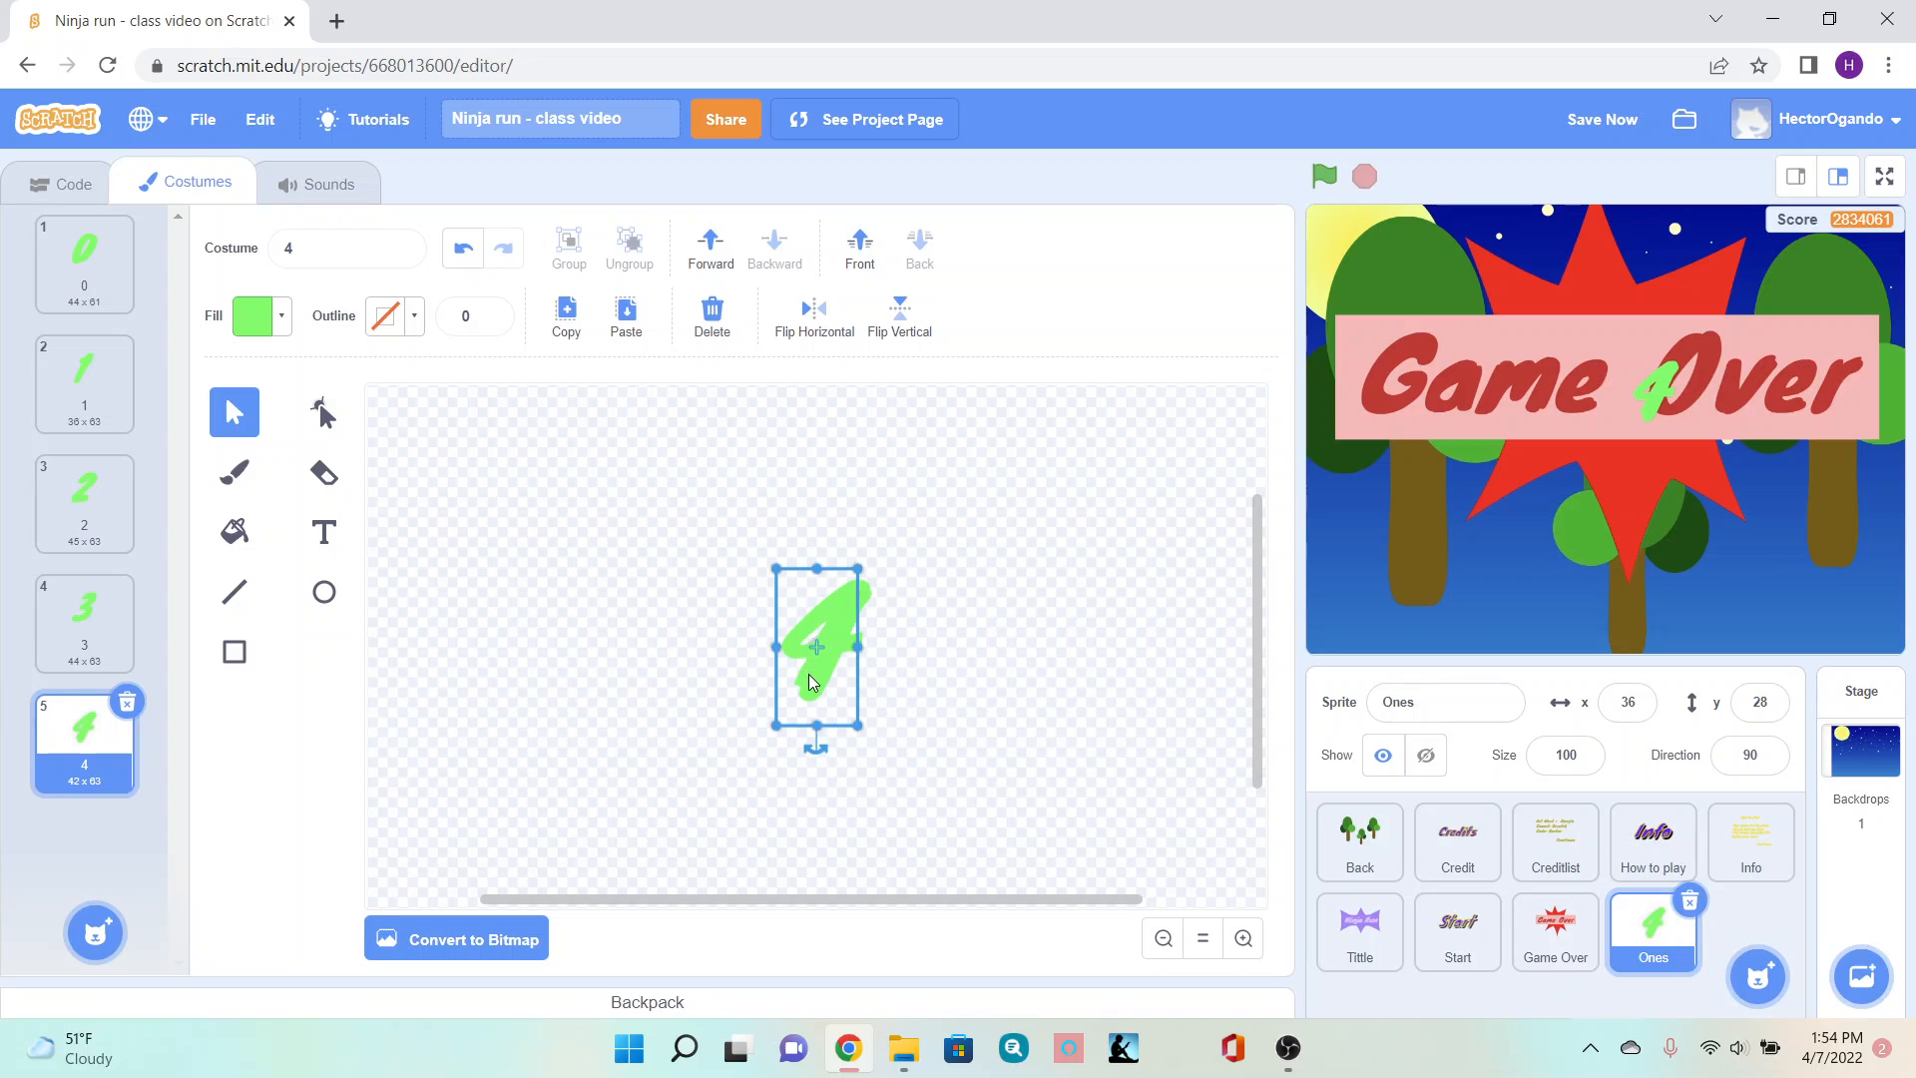
pyautogui.rightClick(53, 780)
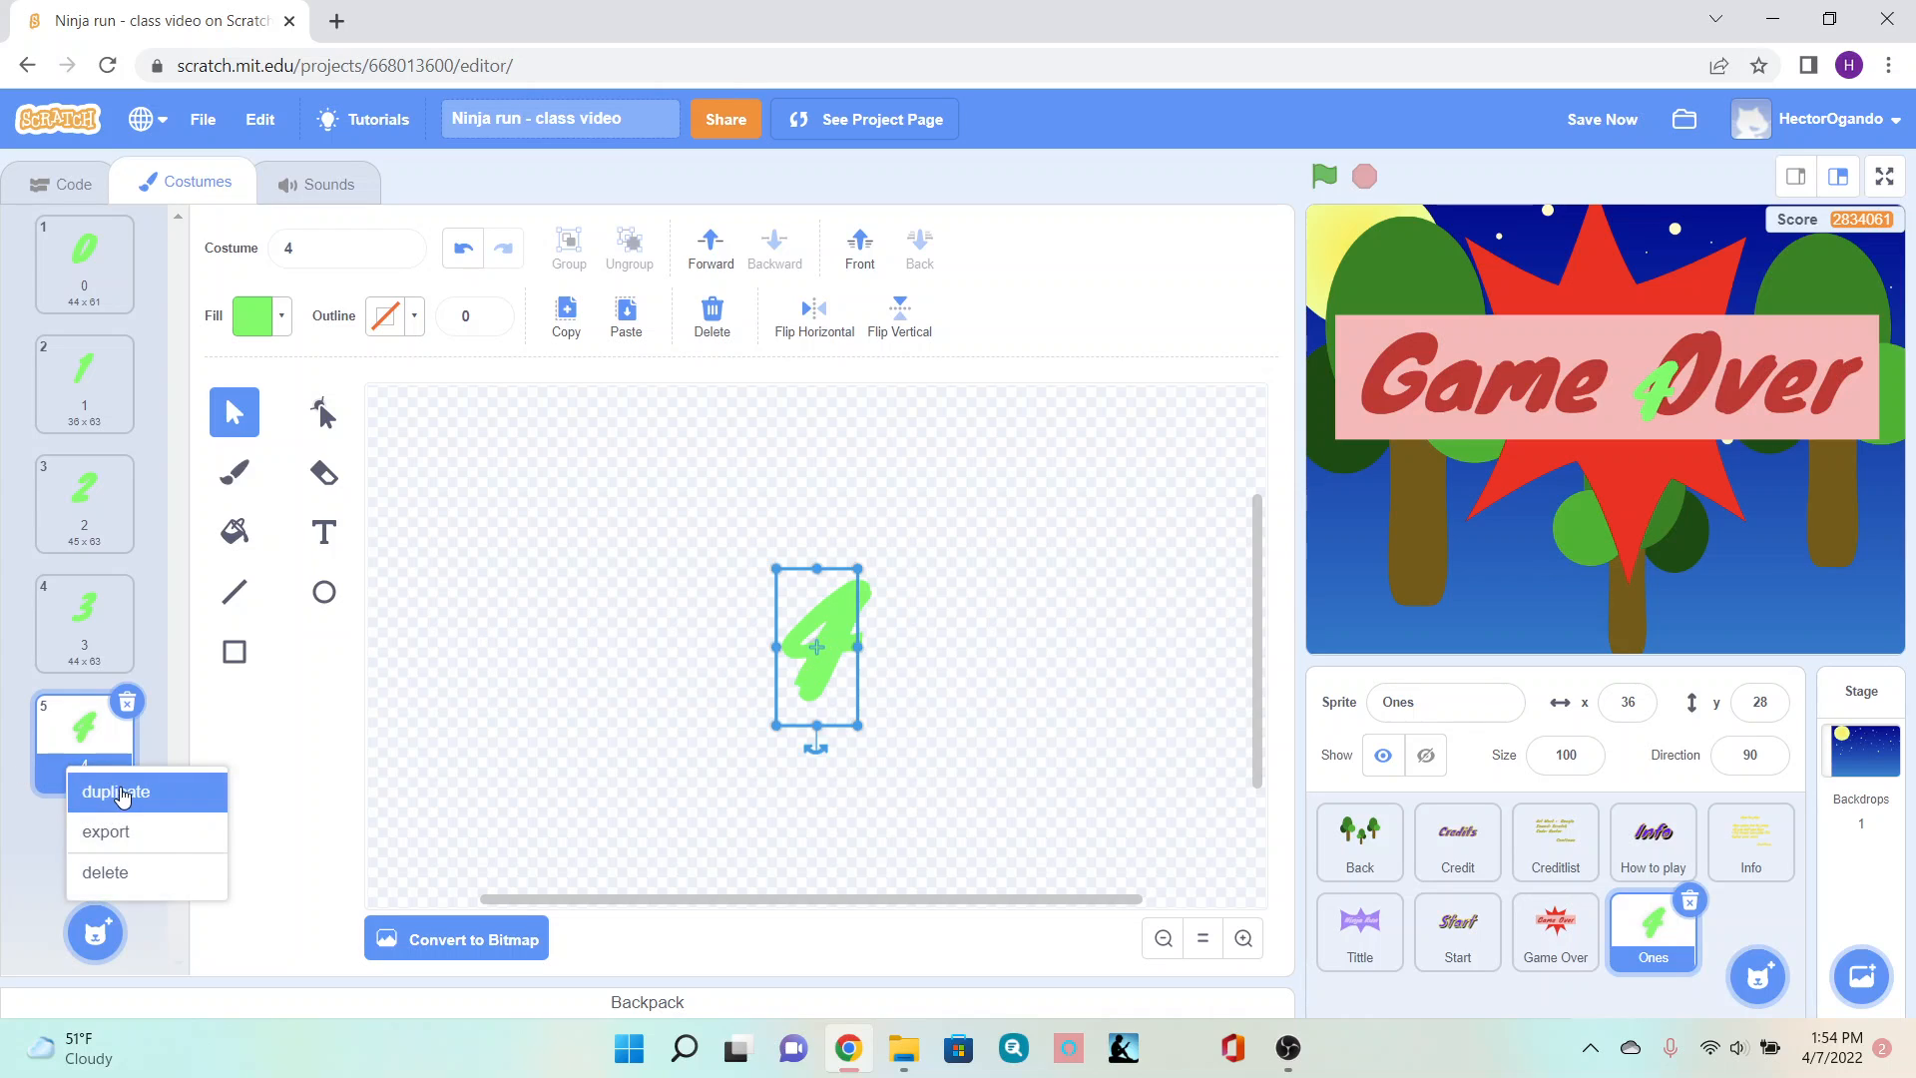
pyautogui.click(110, 788)
pyautogui.click(324, 533)
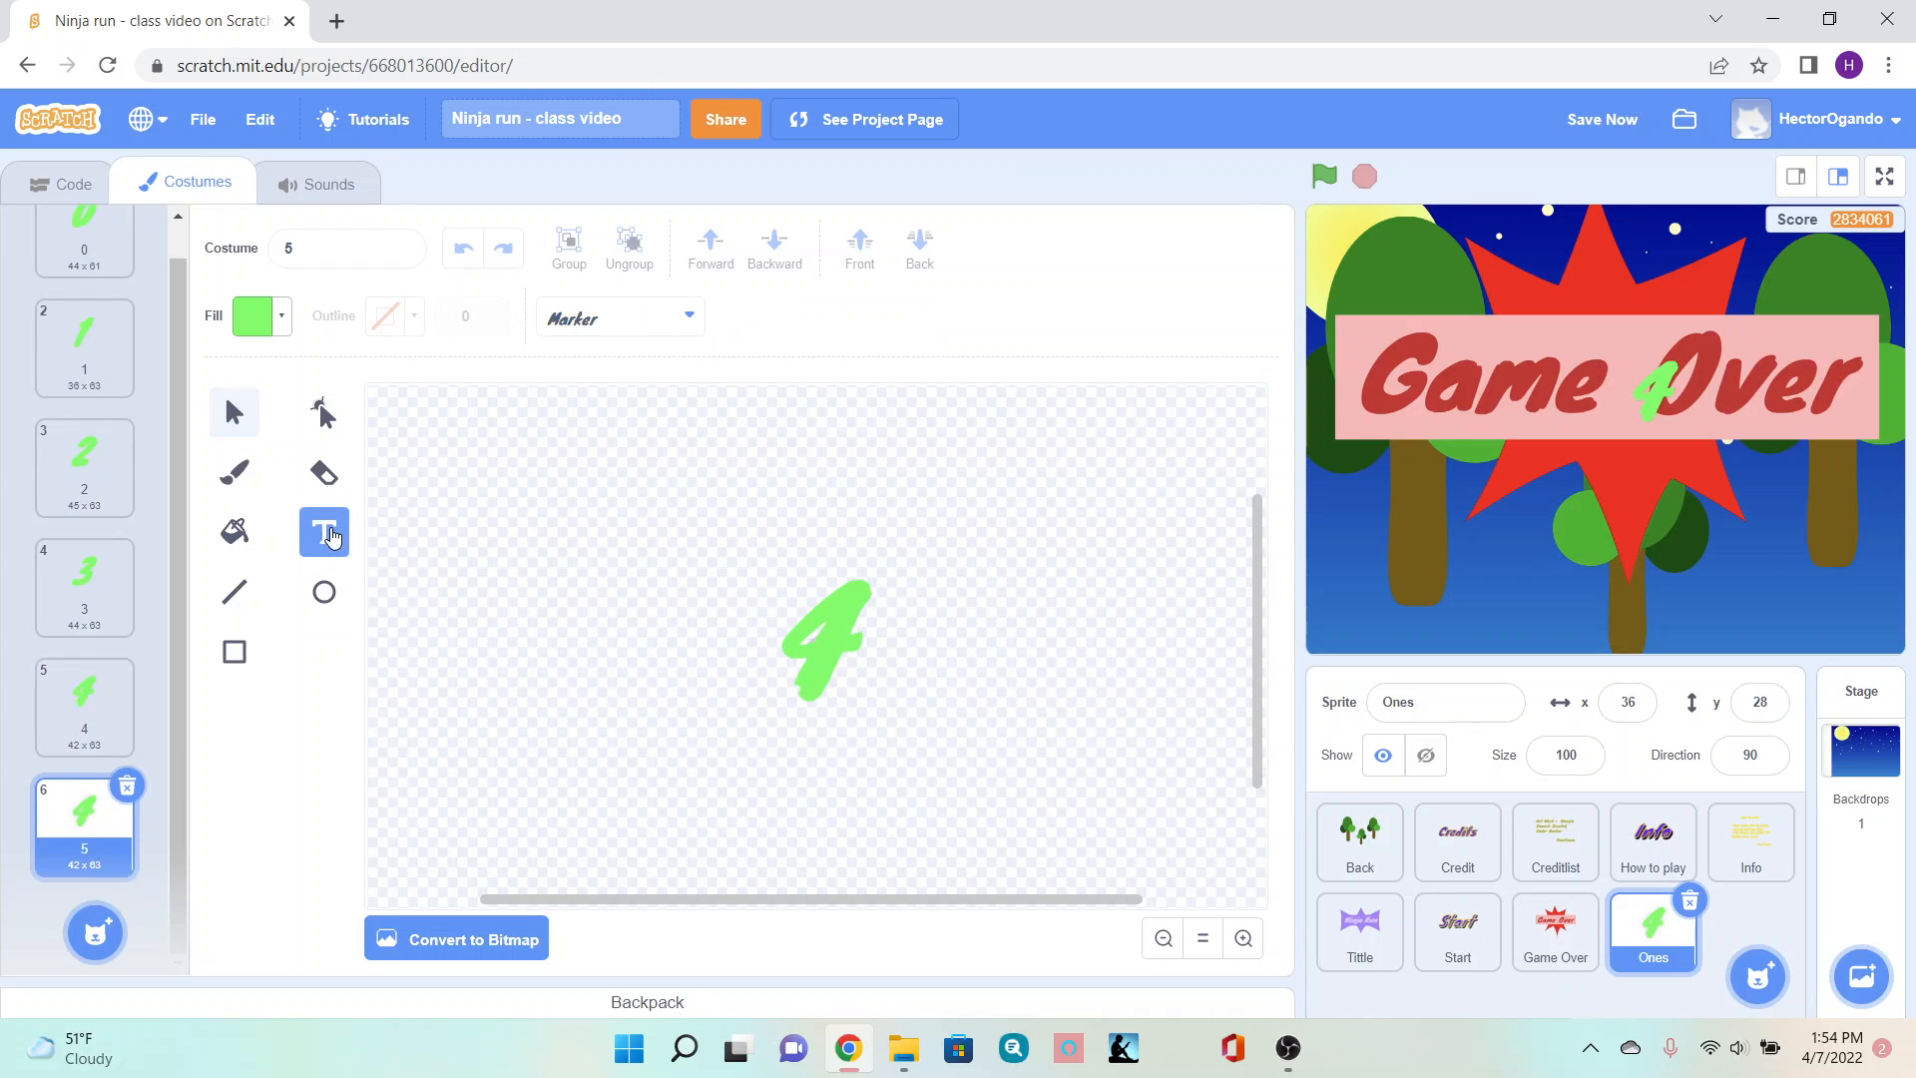
pyautogui.press('BackSpace')
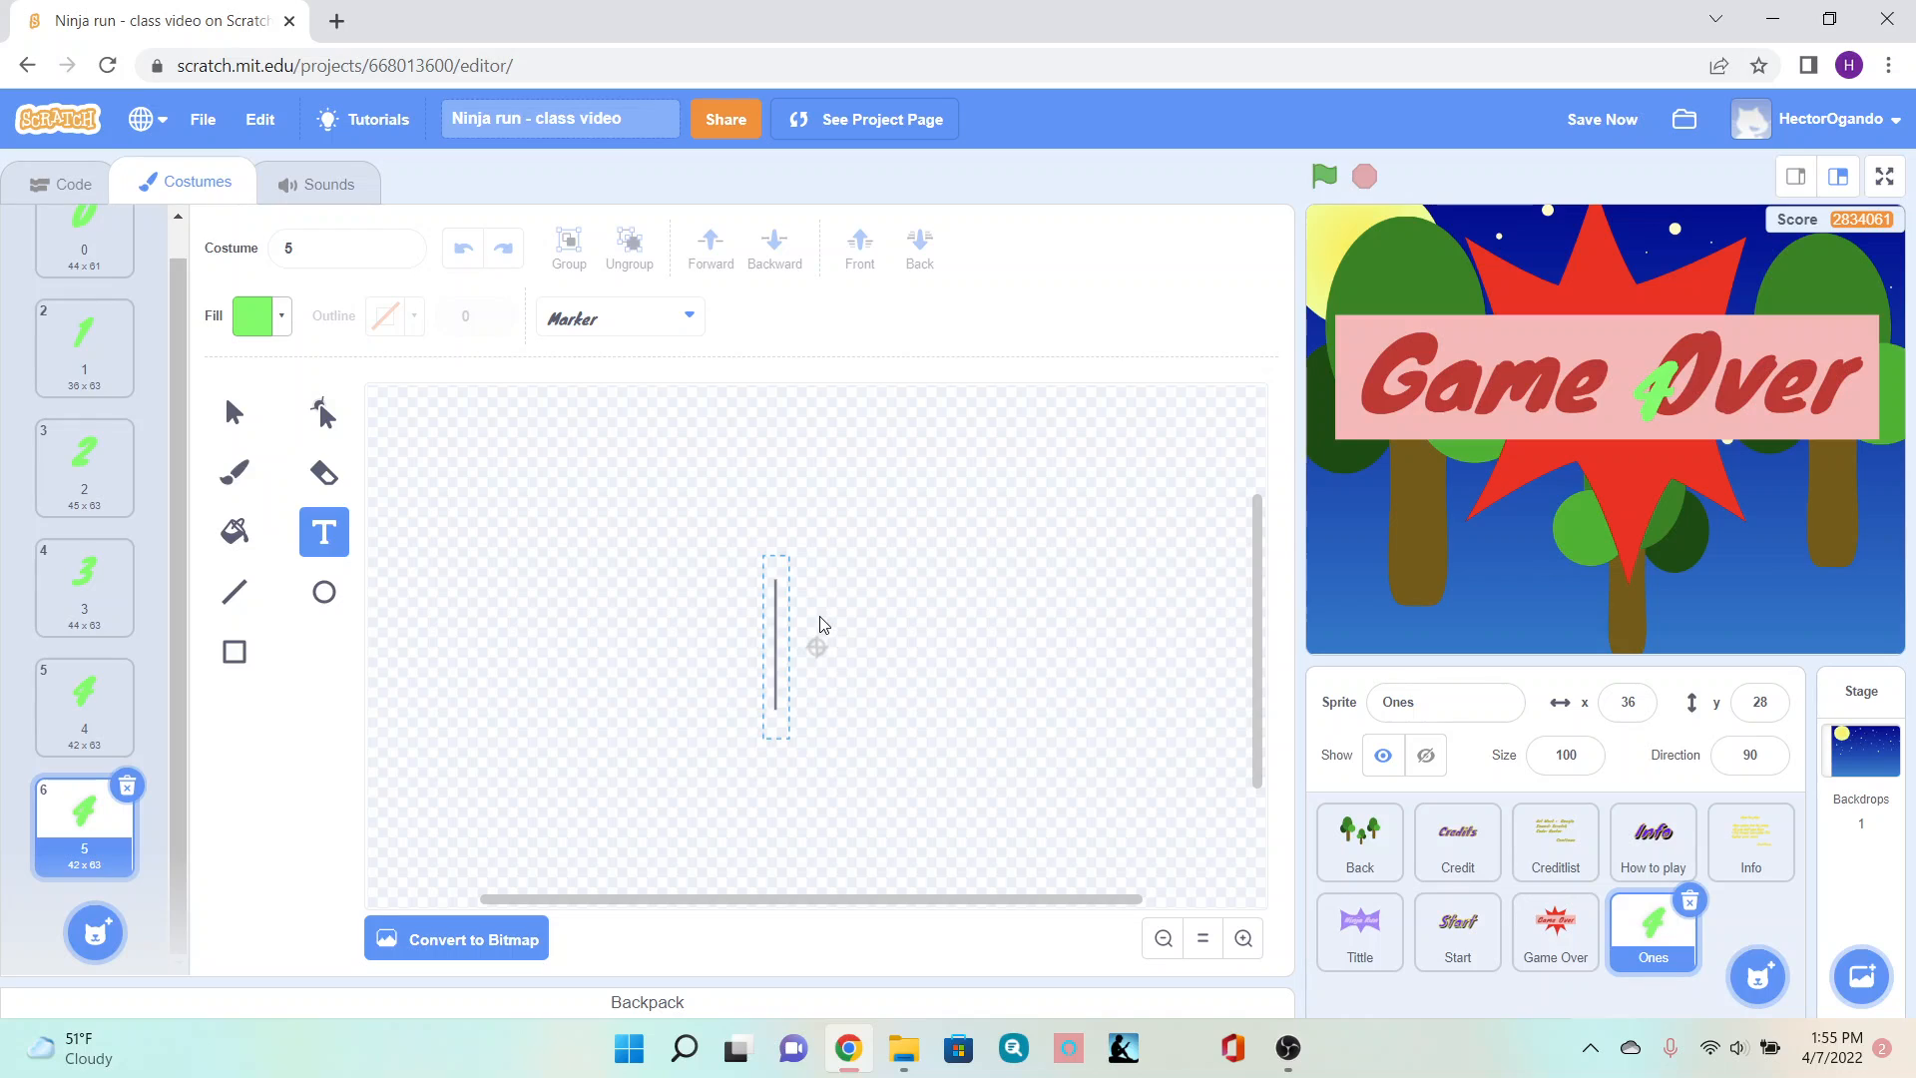
pyautogui.write('5')
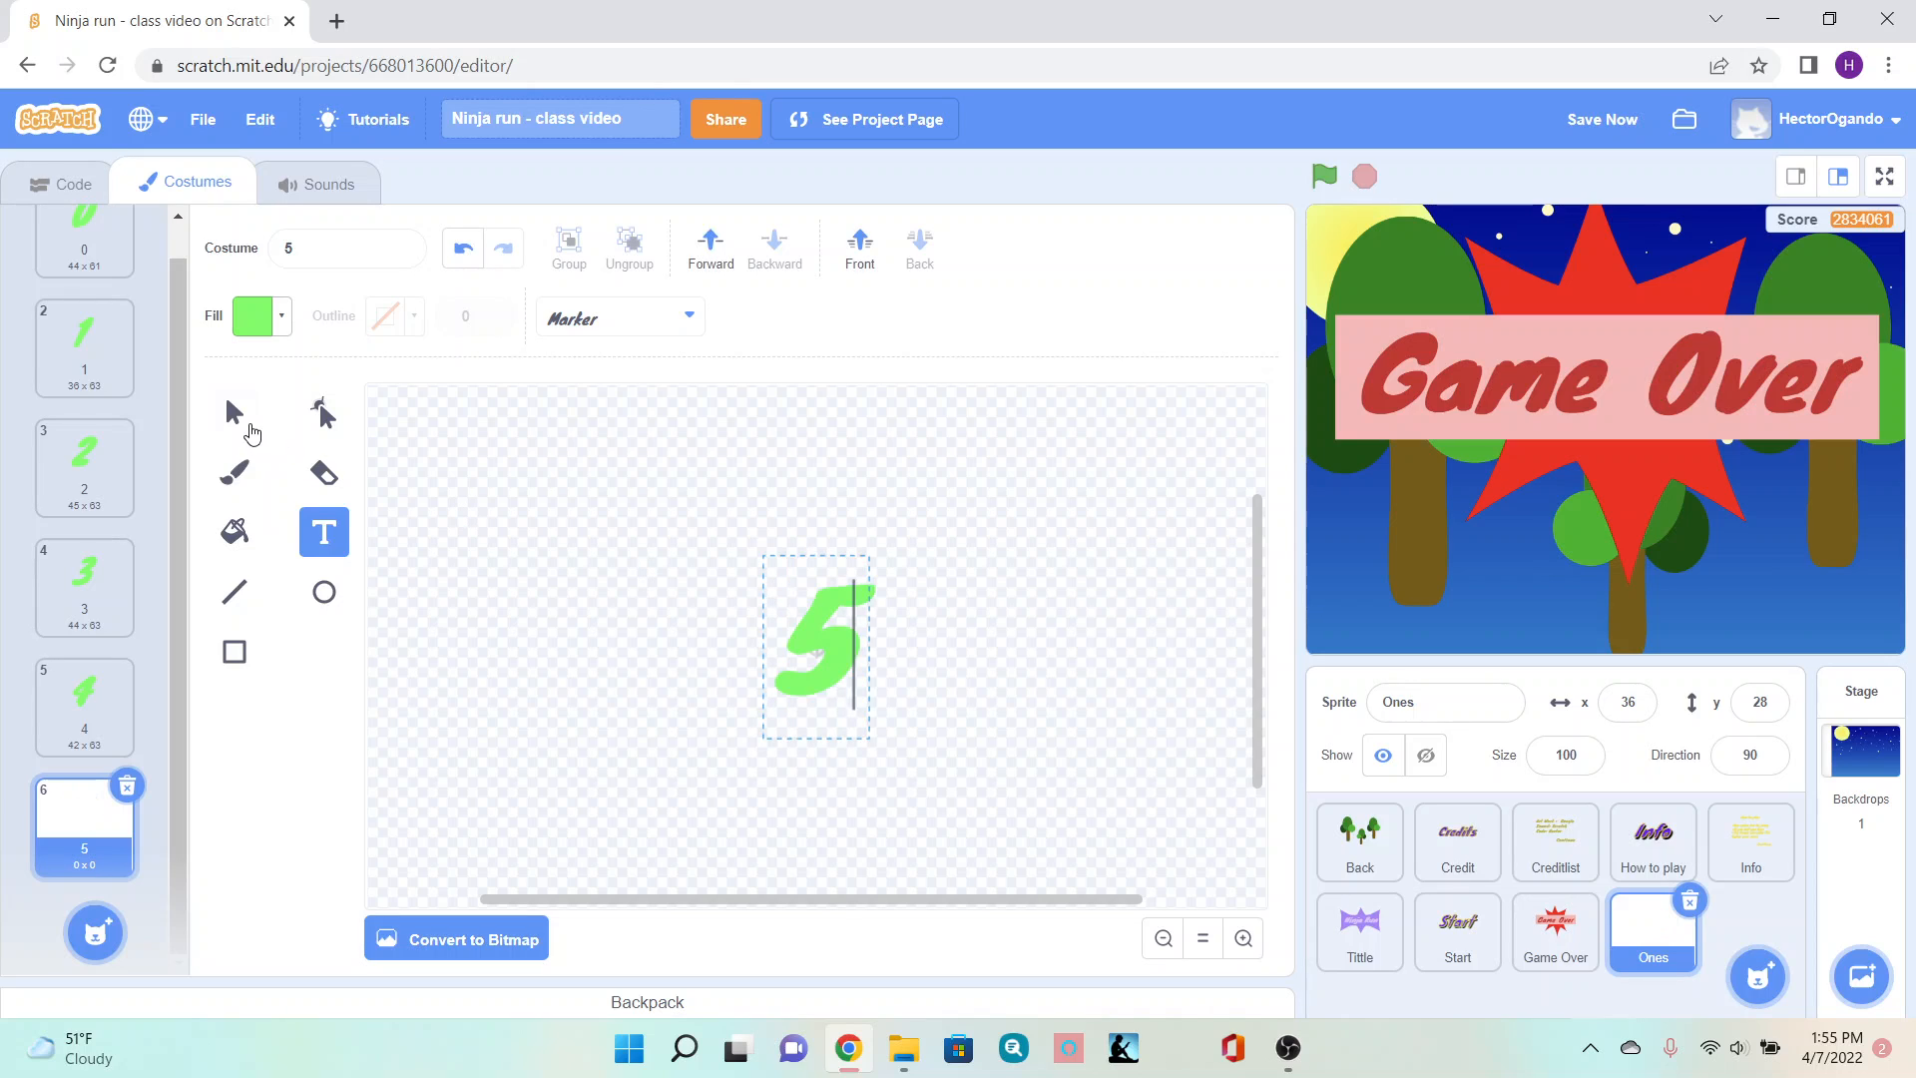
pyautogui.click(239, 420)
# - Duplicate costume 5 and replace the copy's digit with 6
pyautogui.rightClick(55, 816)
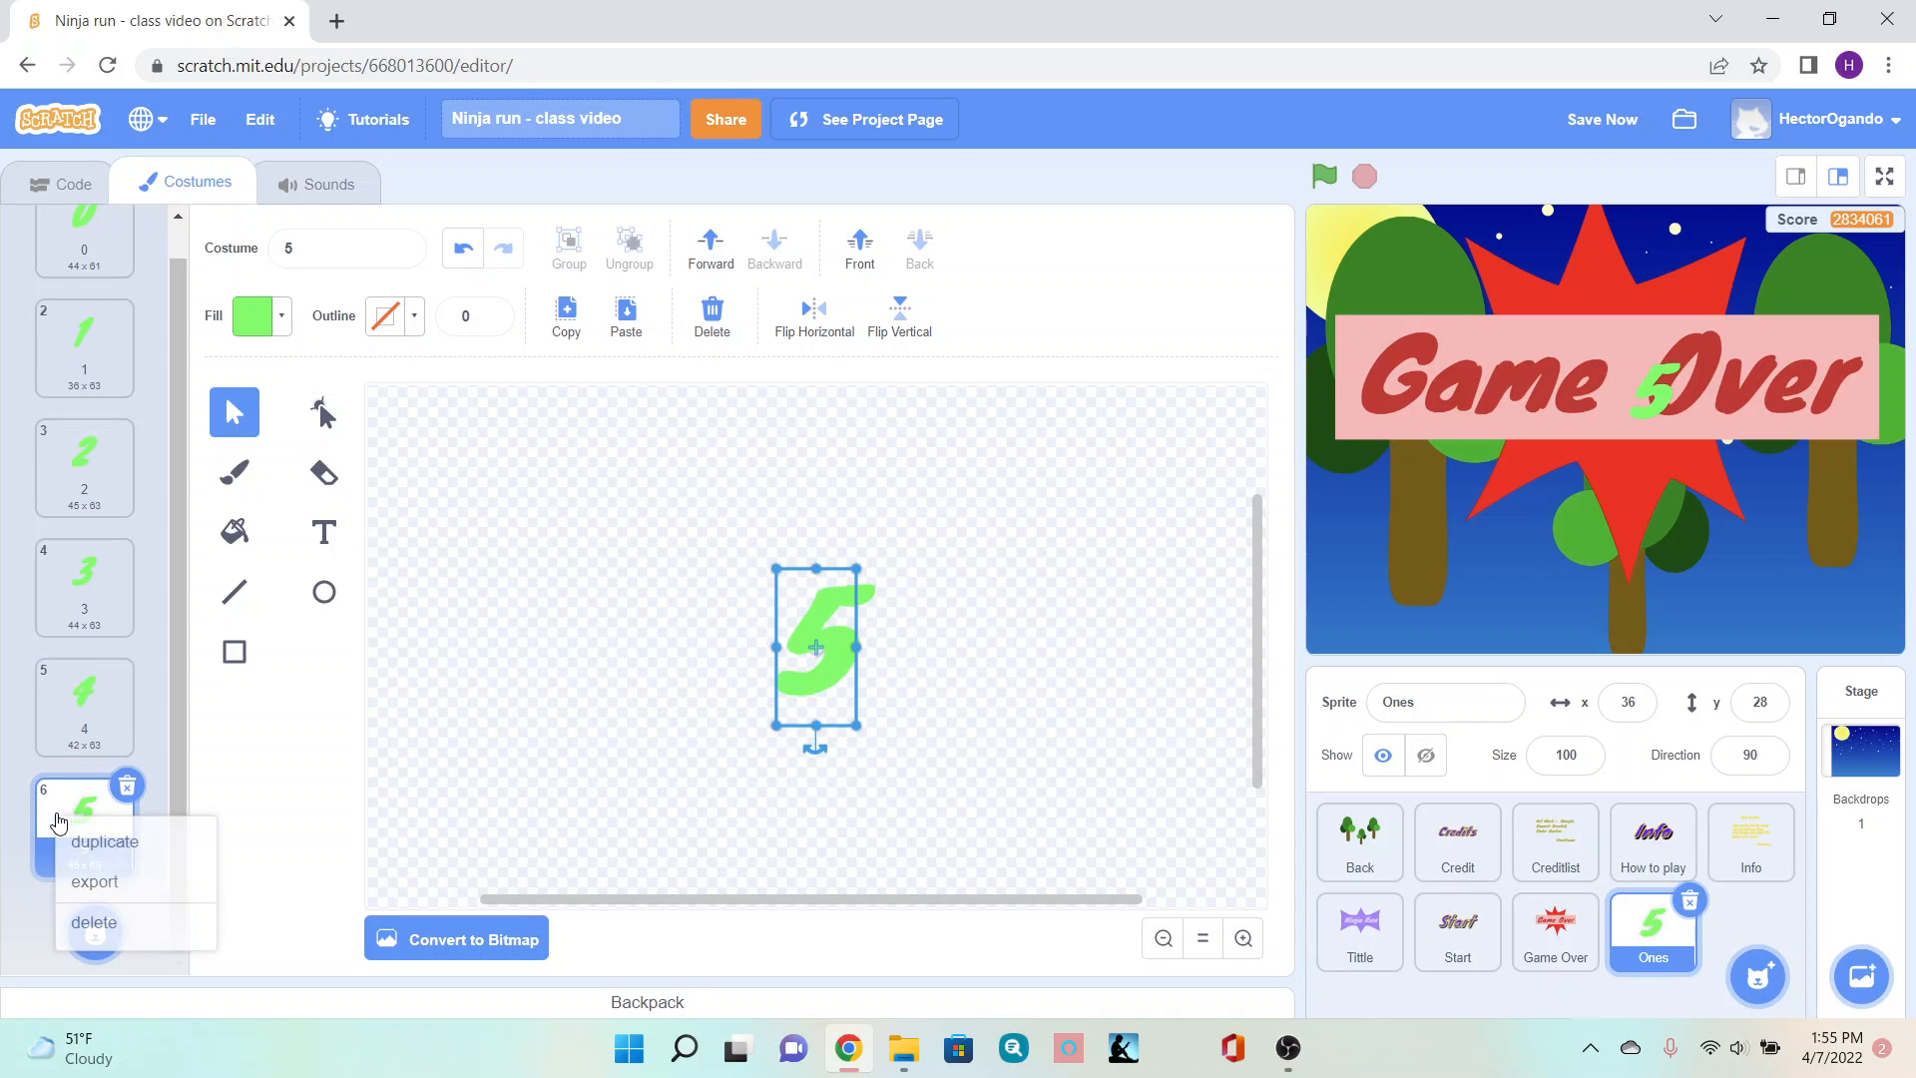
pyautogui.click(108, 843)
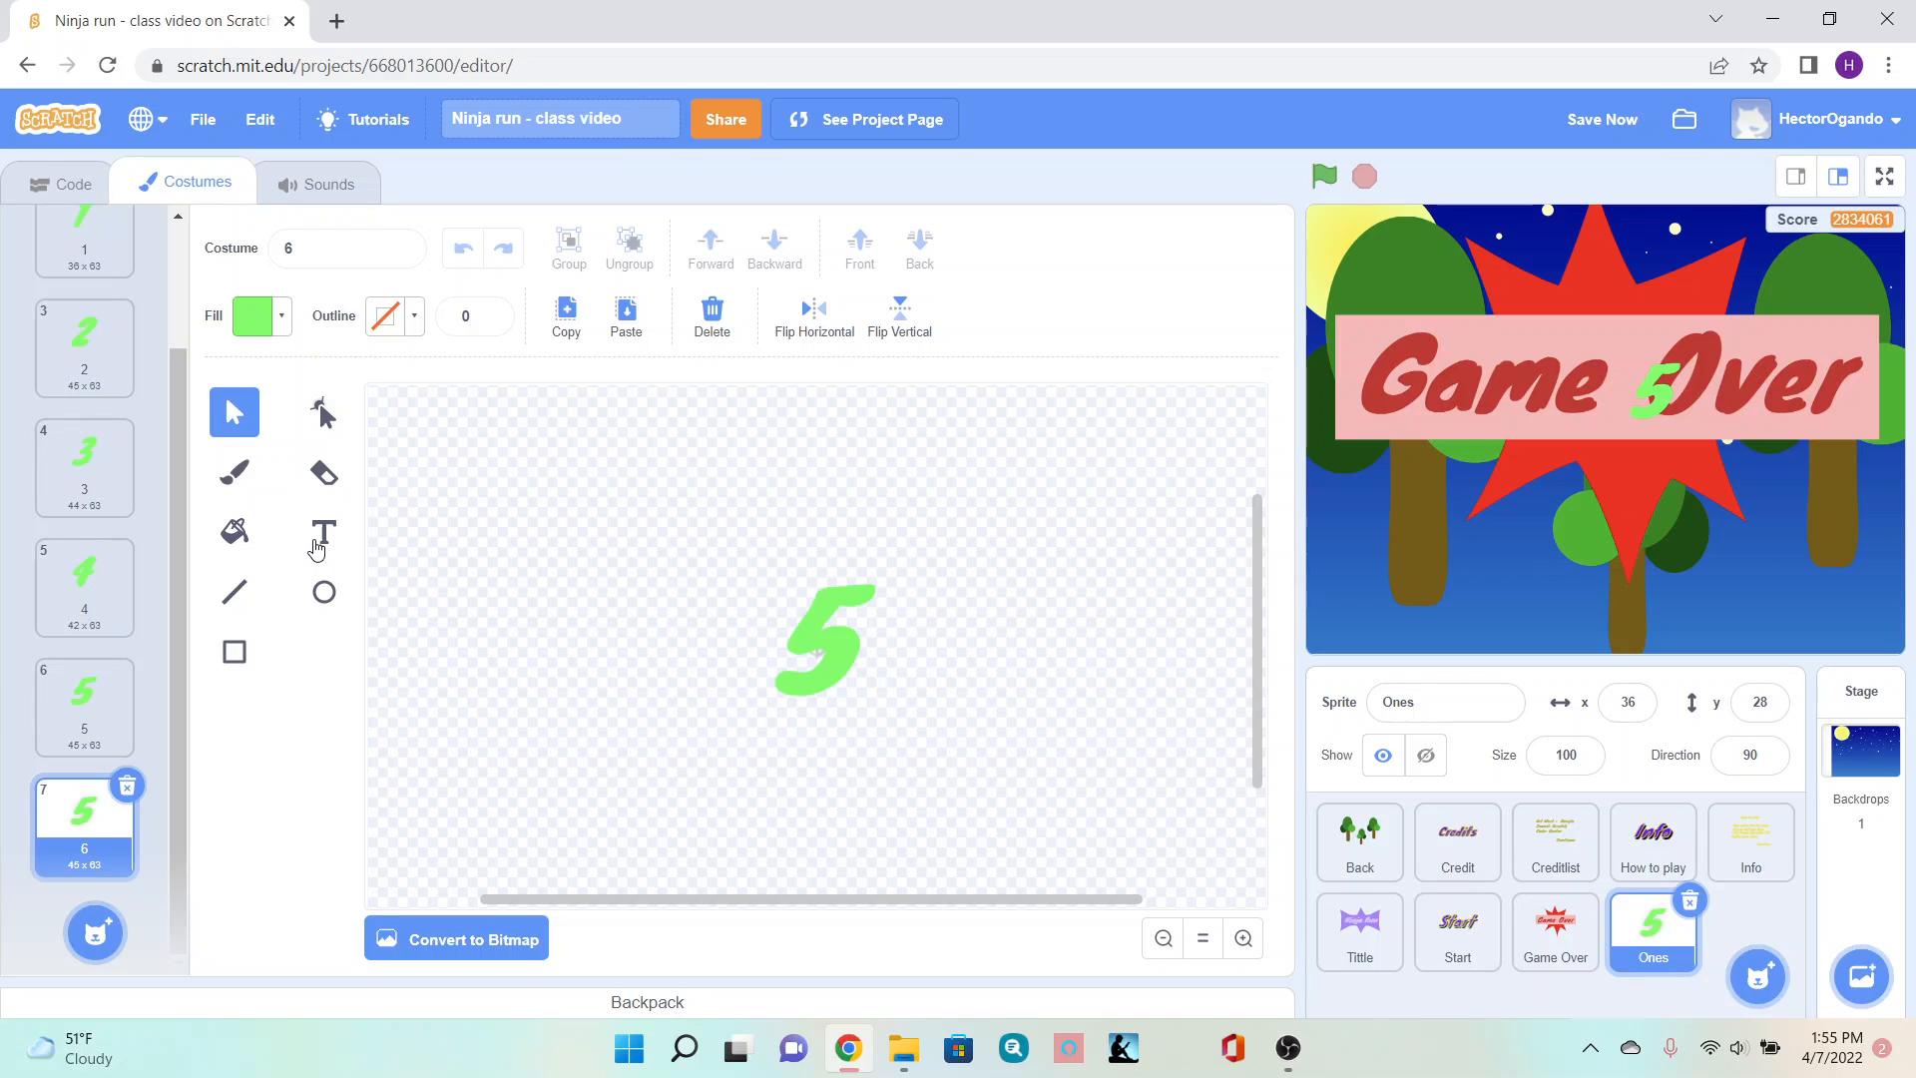
pyautogui.click(324, 532)
pyautogui.click(810, 603)
pyautogui.press('BackSpace')
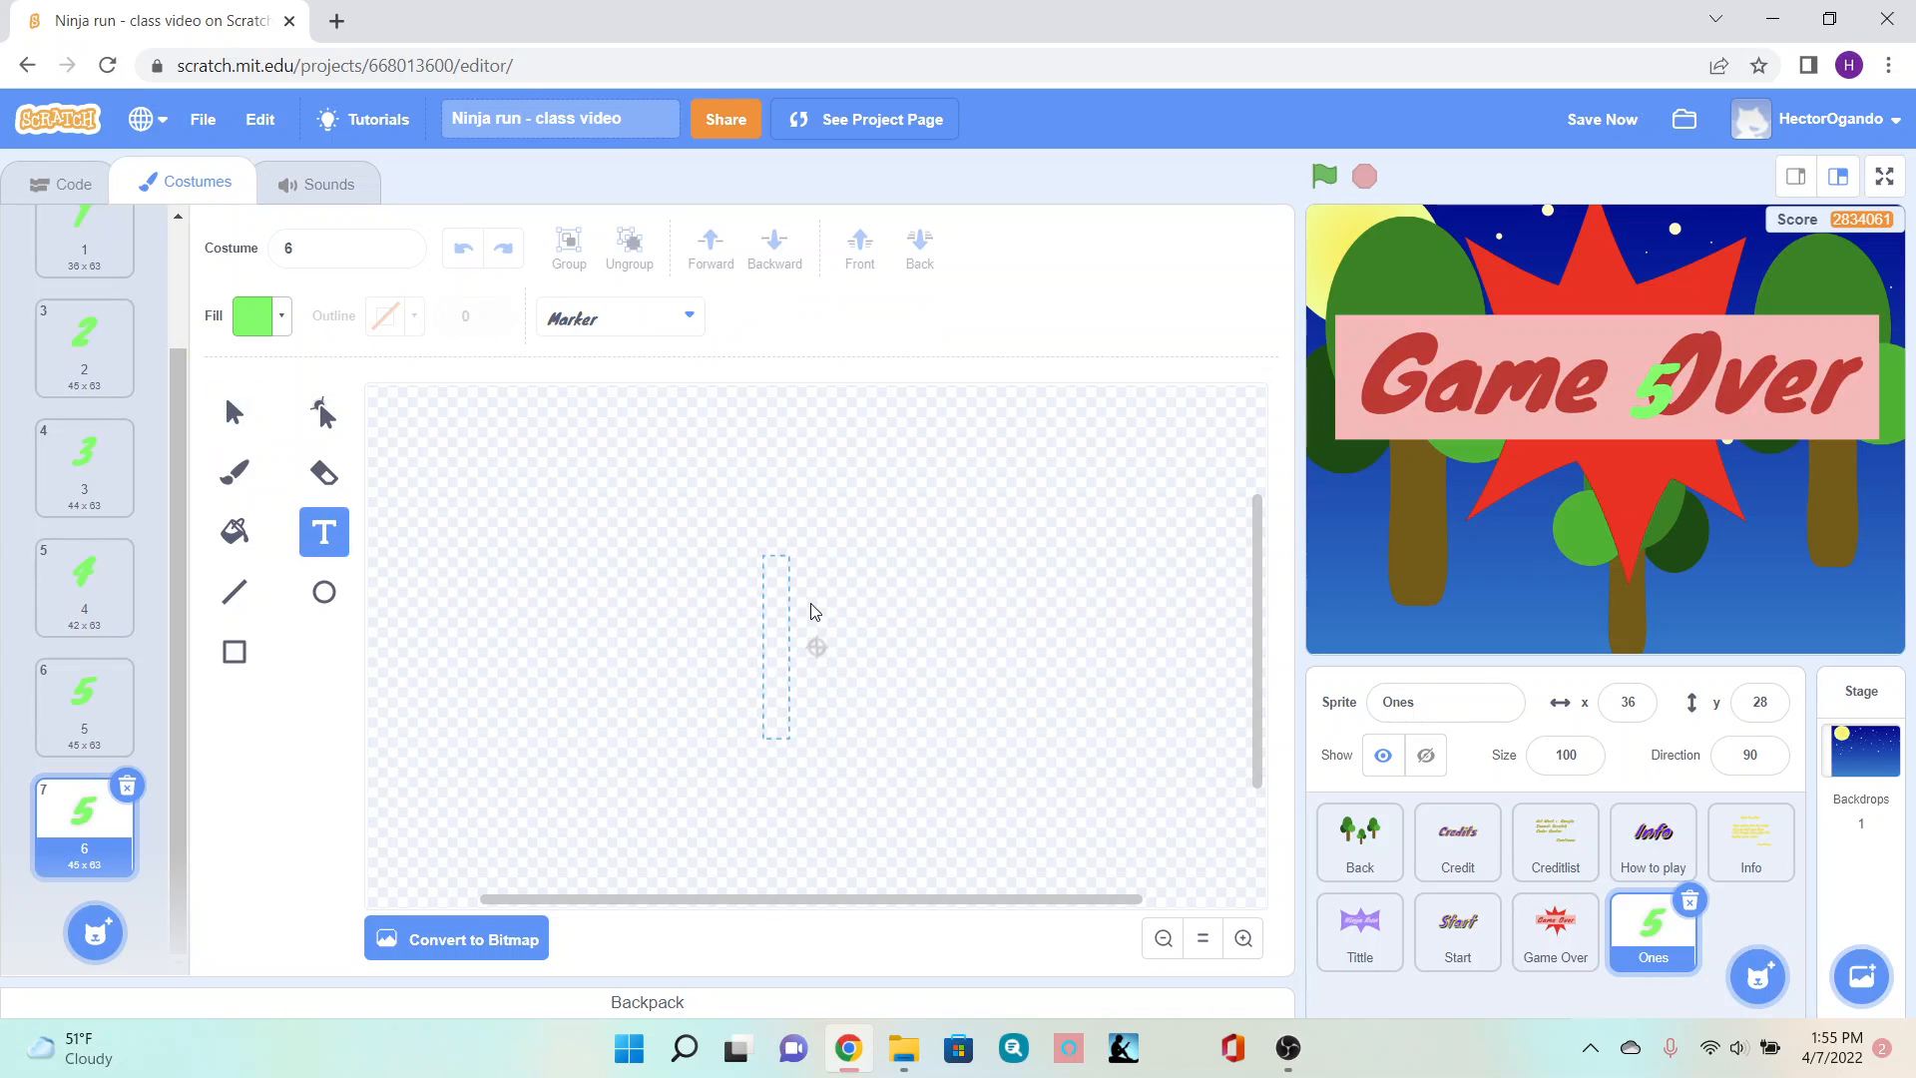
pyautogui.write('6')
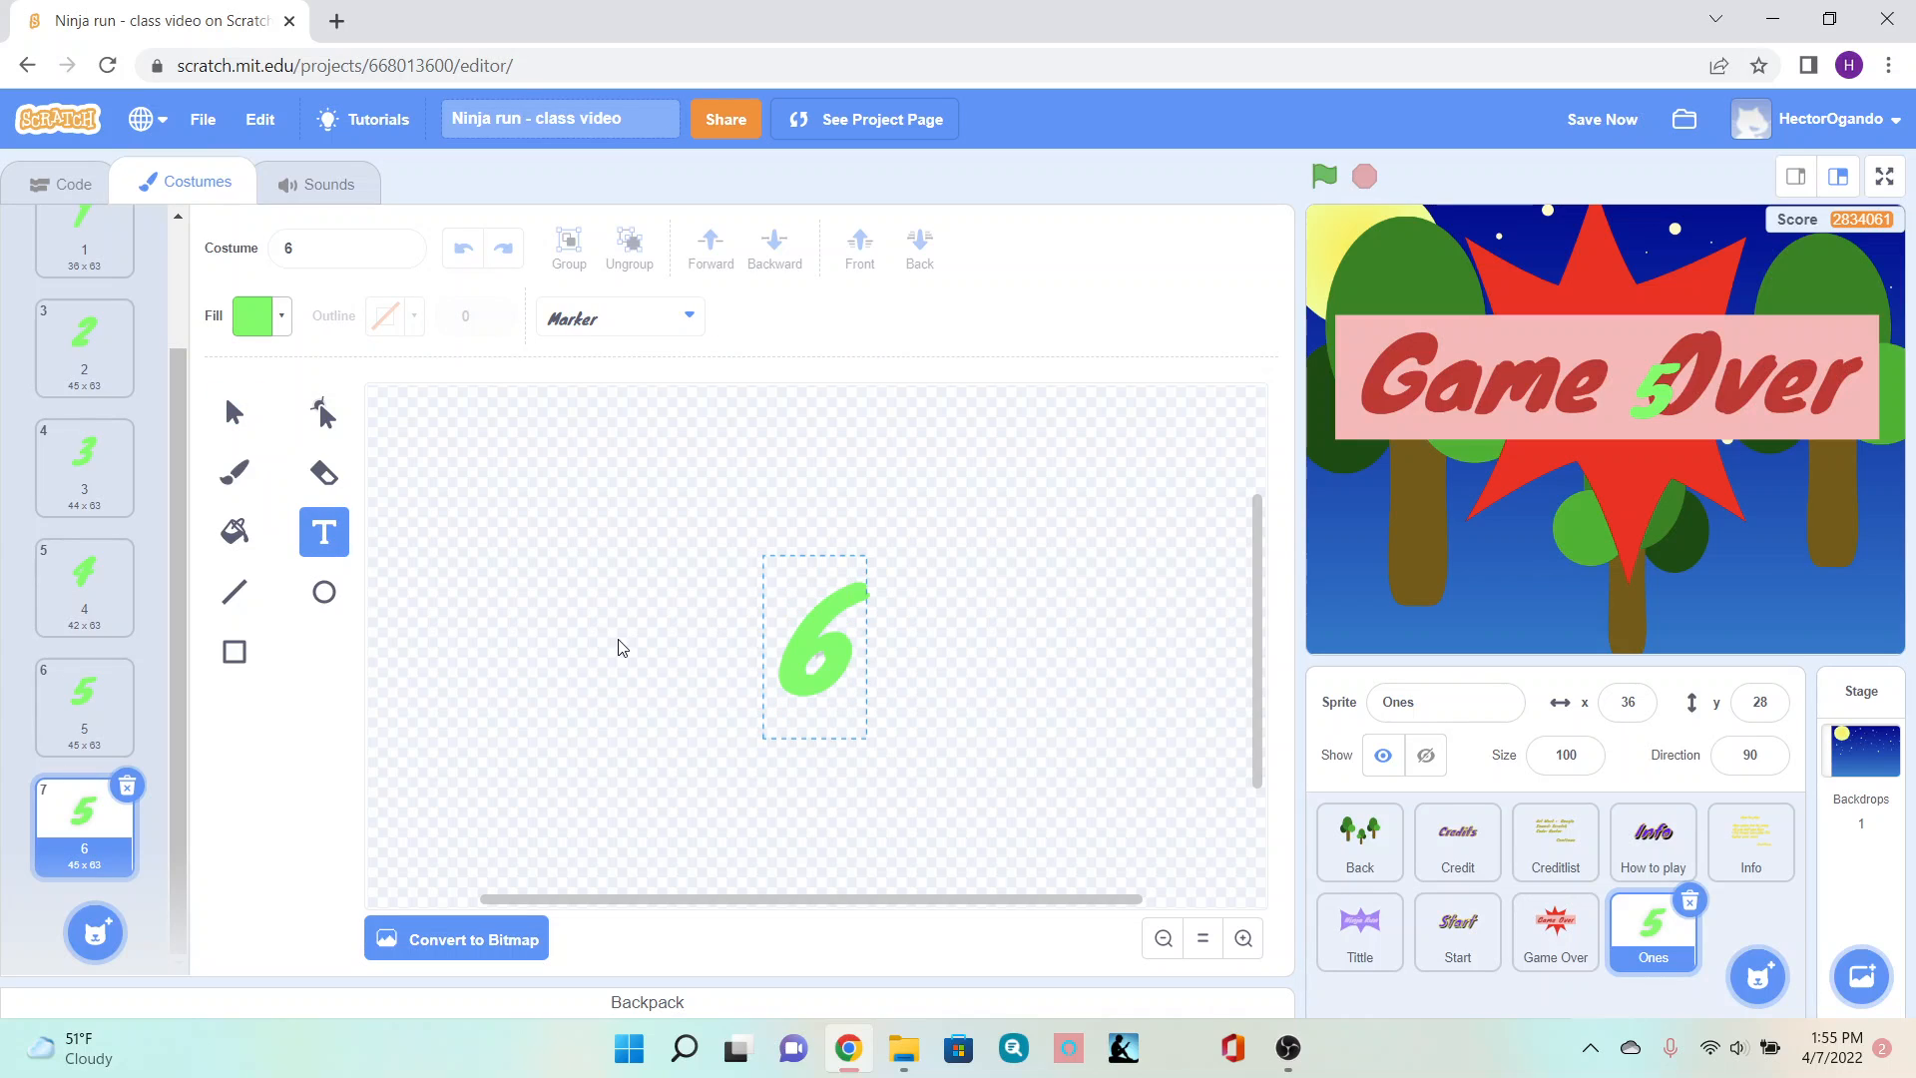
# - Duplicate costume 6 and replace the copy's digit with 7
pyautogui.rightClick(85, 845)
pyautogui.click(140, 862)
pyautogui.click(839, 642)
pyautogui.press('BackSpace')
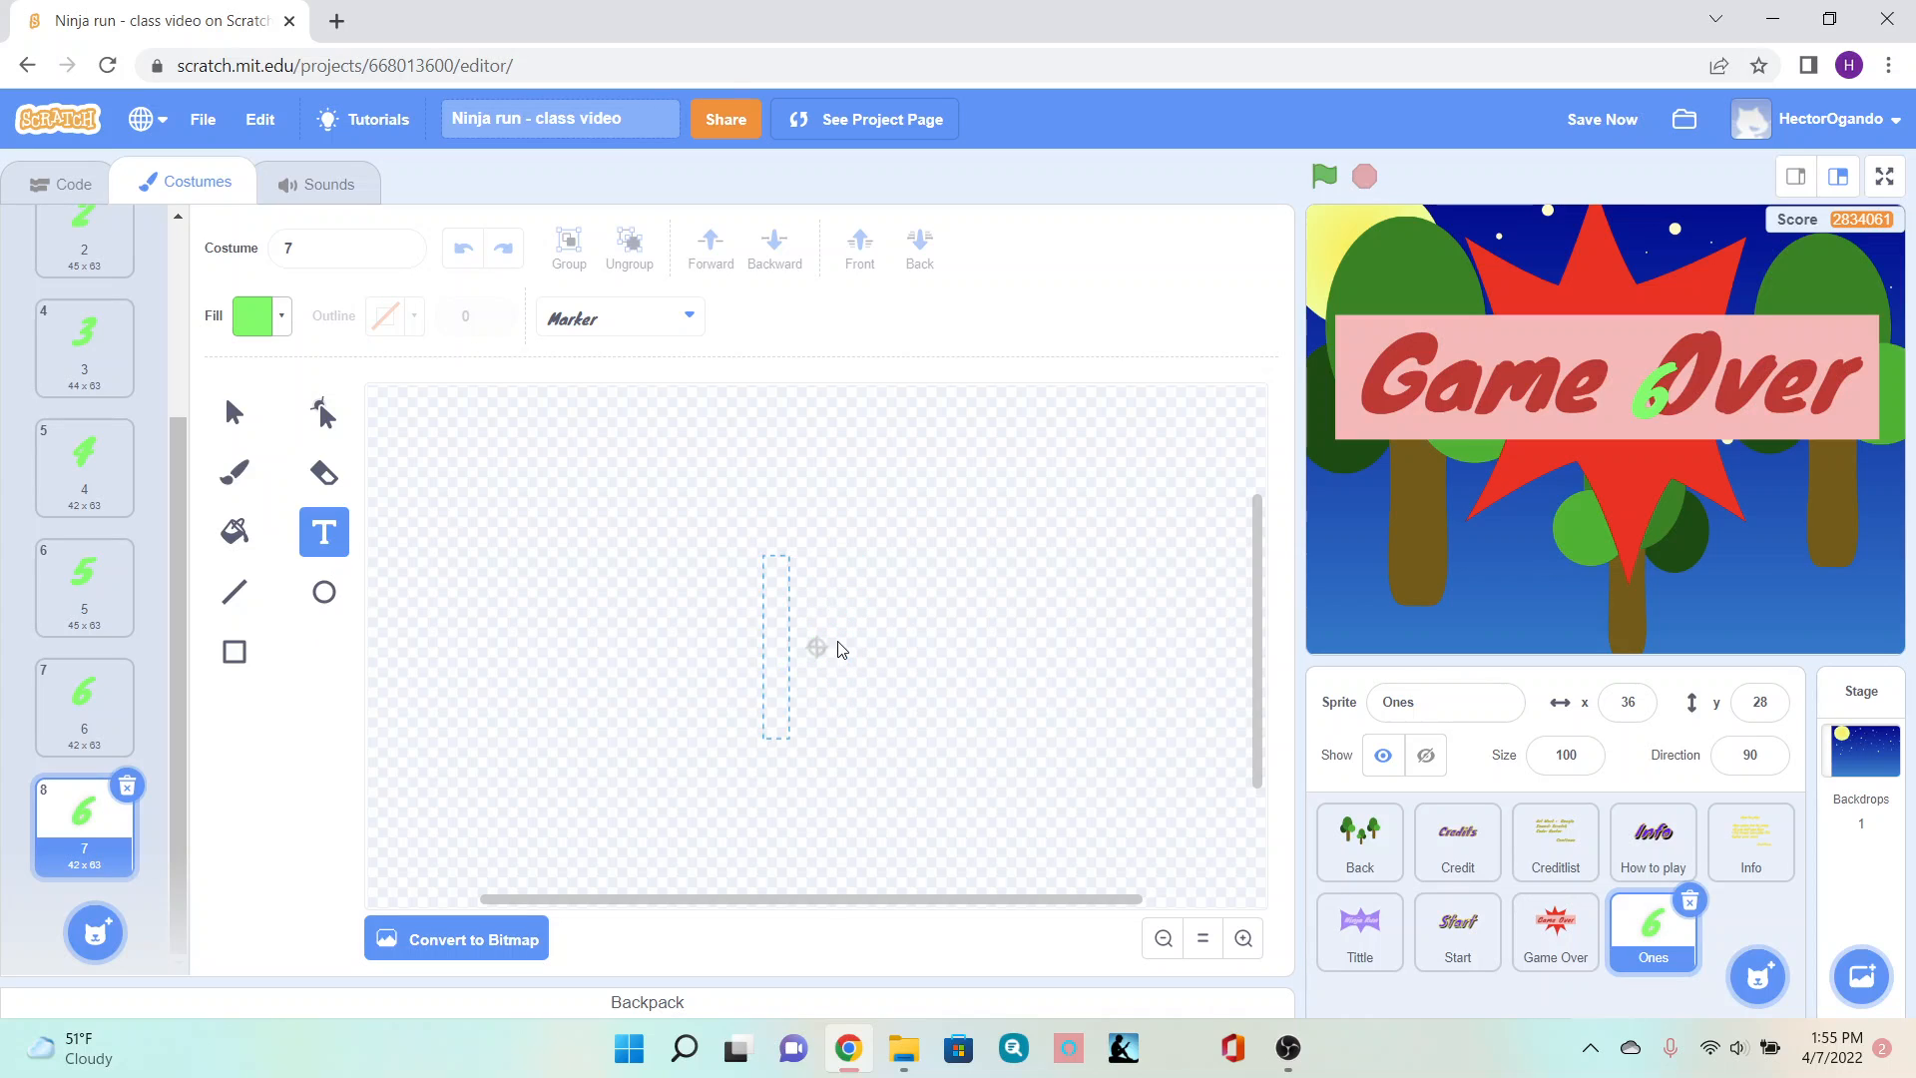
pyautogui.write('7')
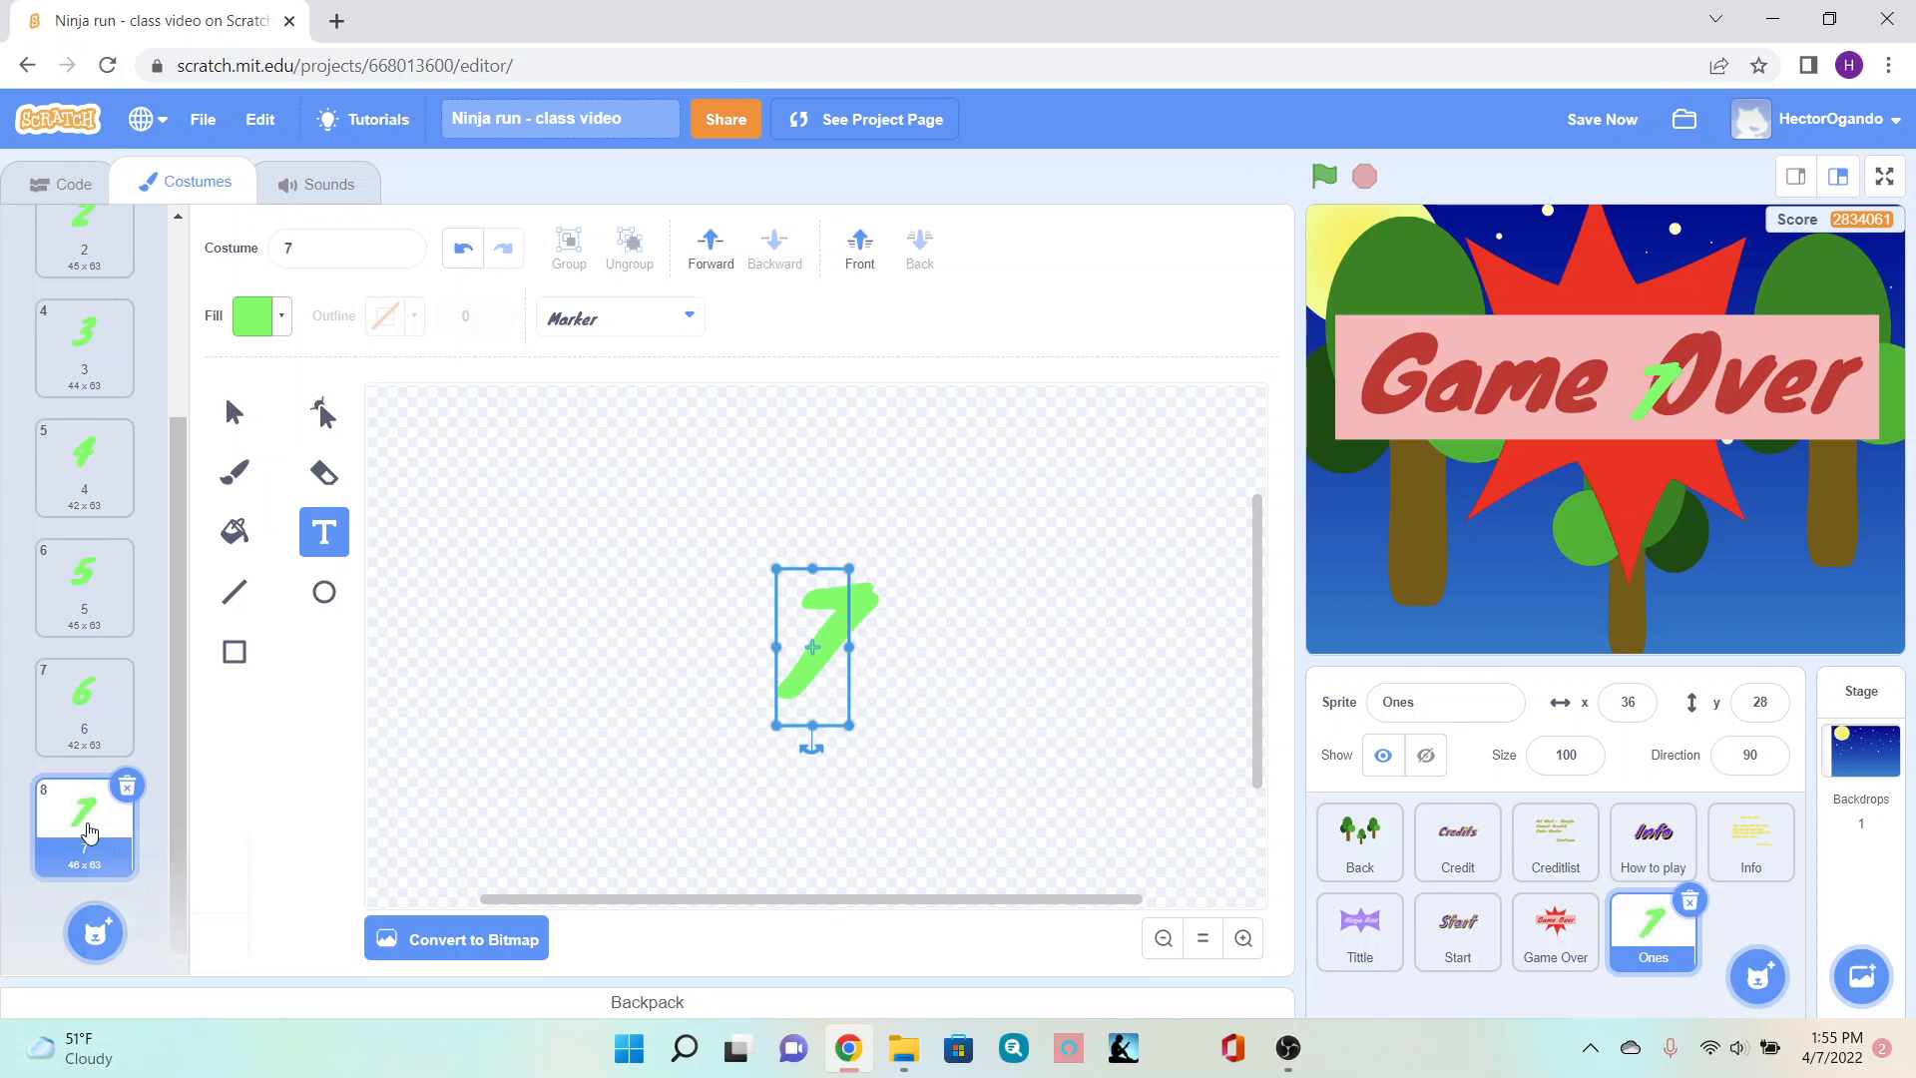
# - Duplicate costume 7 and replace the copy's digit with 8
pyautogui.rightClick(127, 847)
pyautogui.click(135, 851)
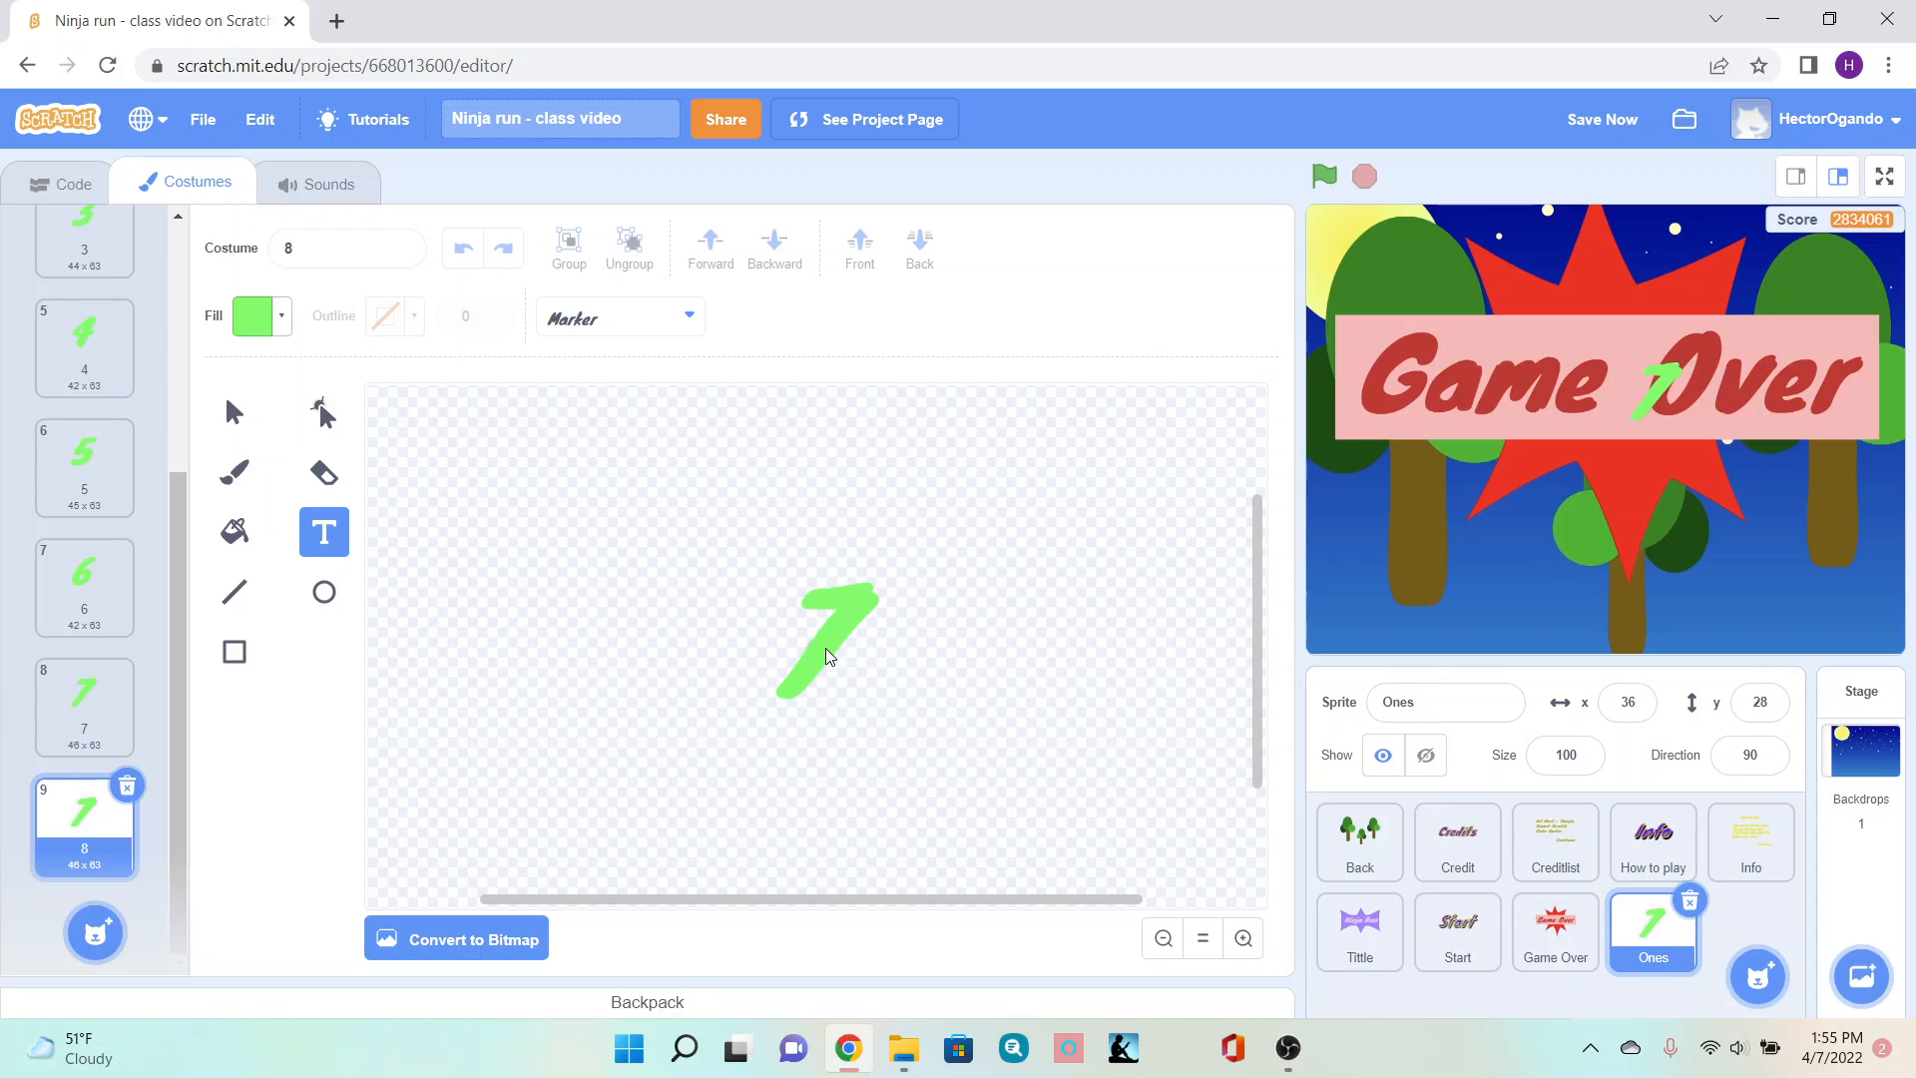
pyautogui.press('BackSpace')
pyautogui.write('8')
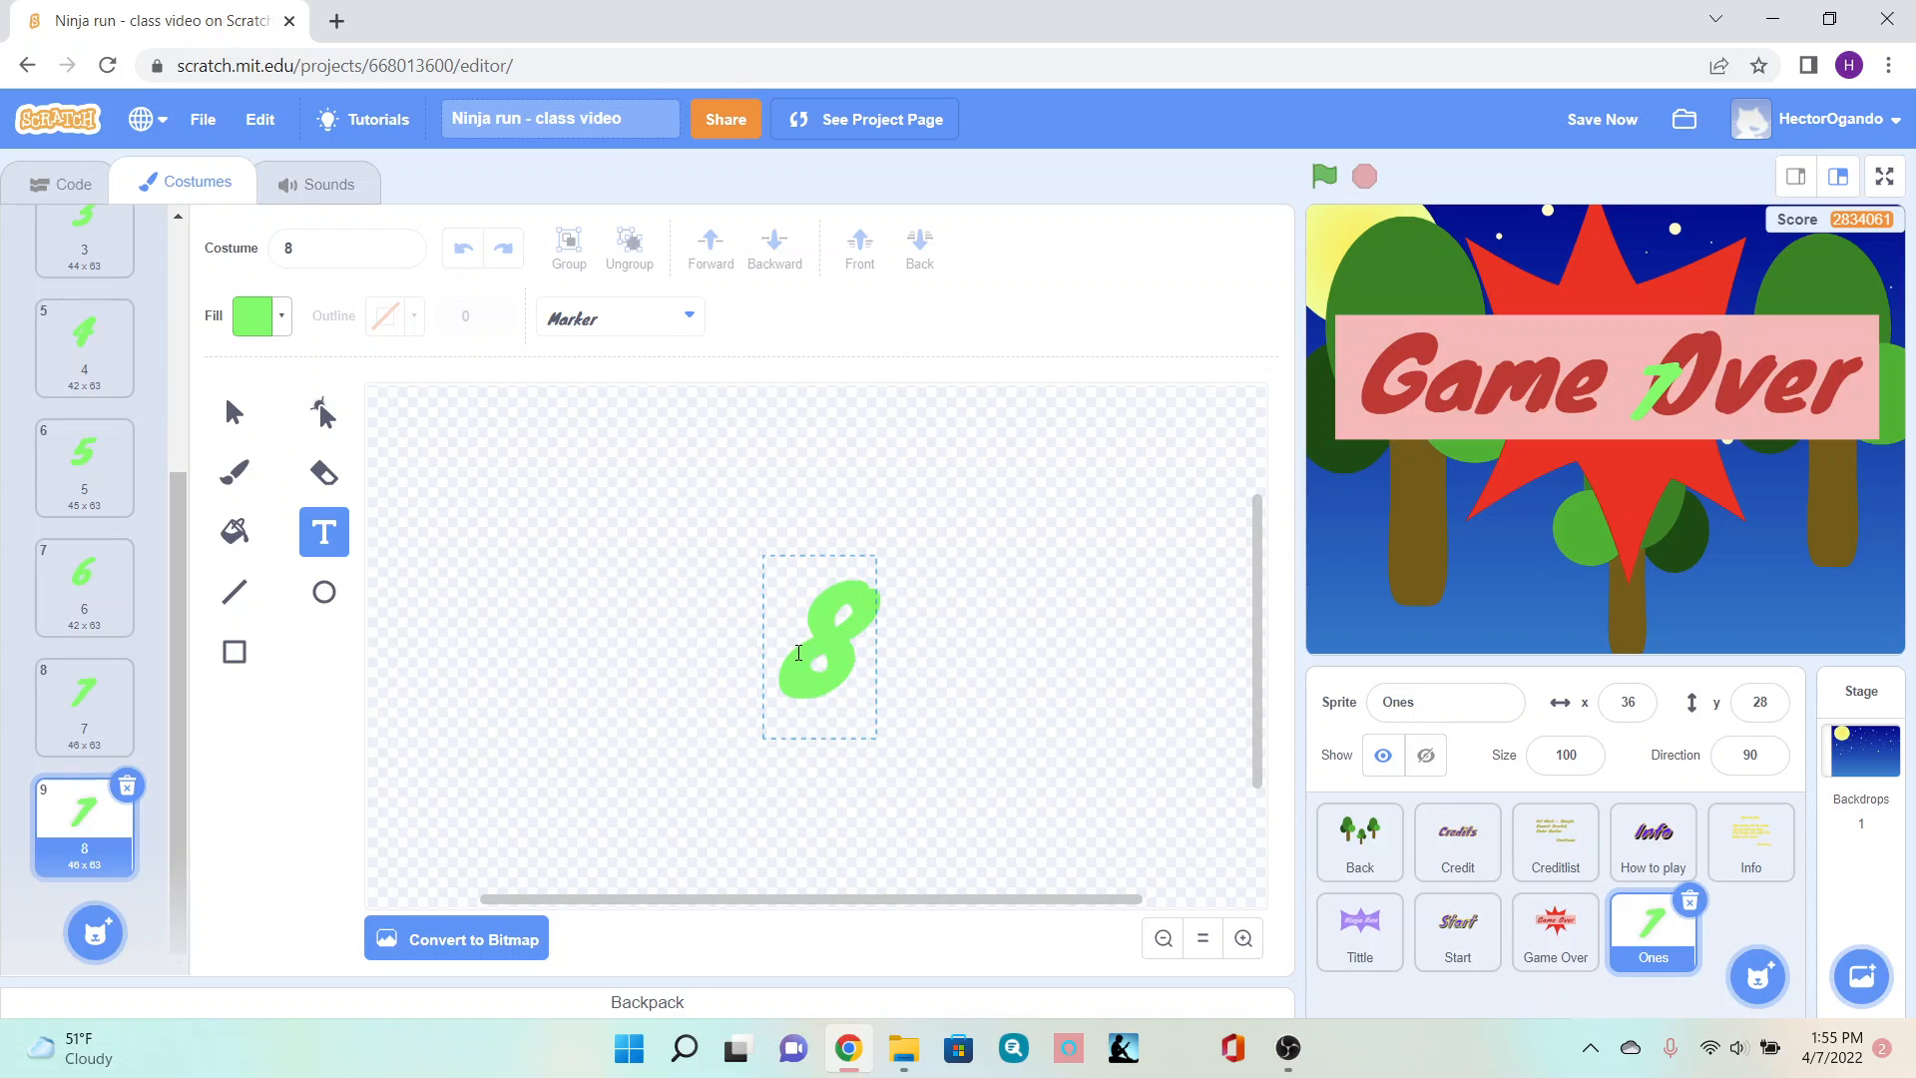
# - Duplicate costume 8 and replace the copy's digit with 9
pyautogui.rightClick(55, 839)
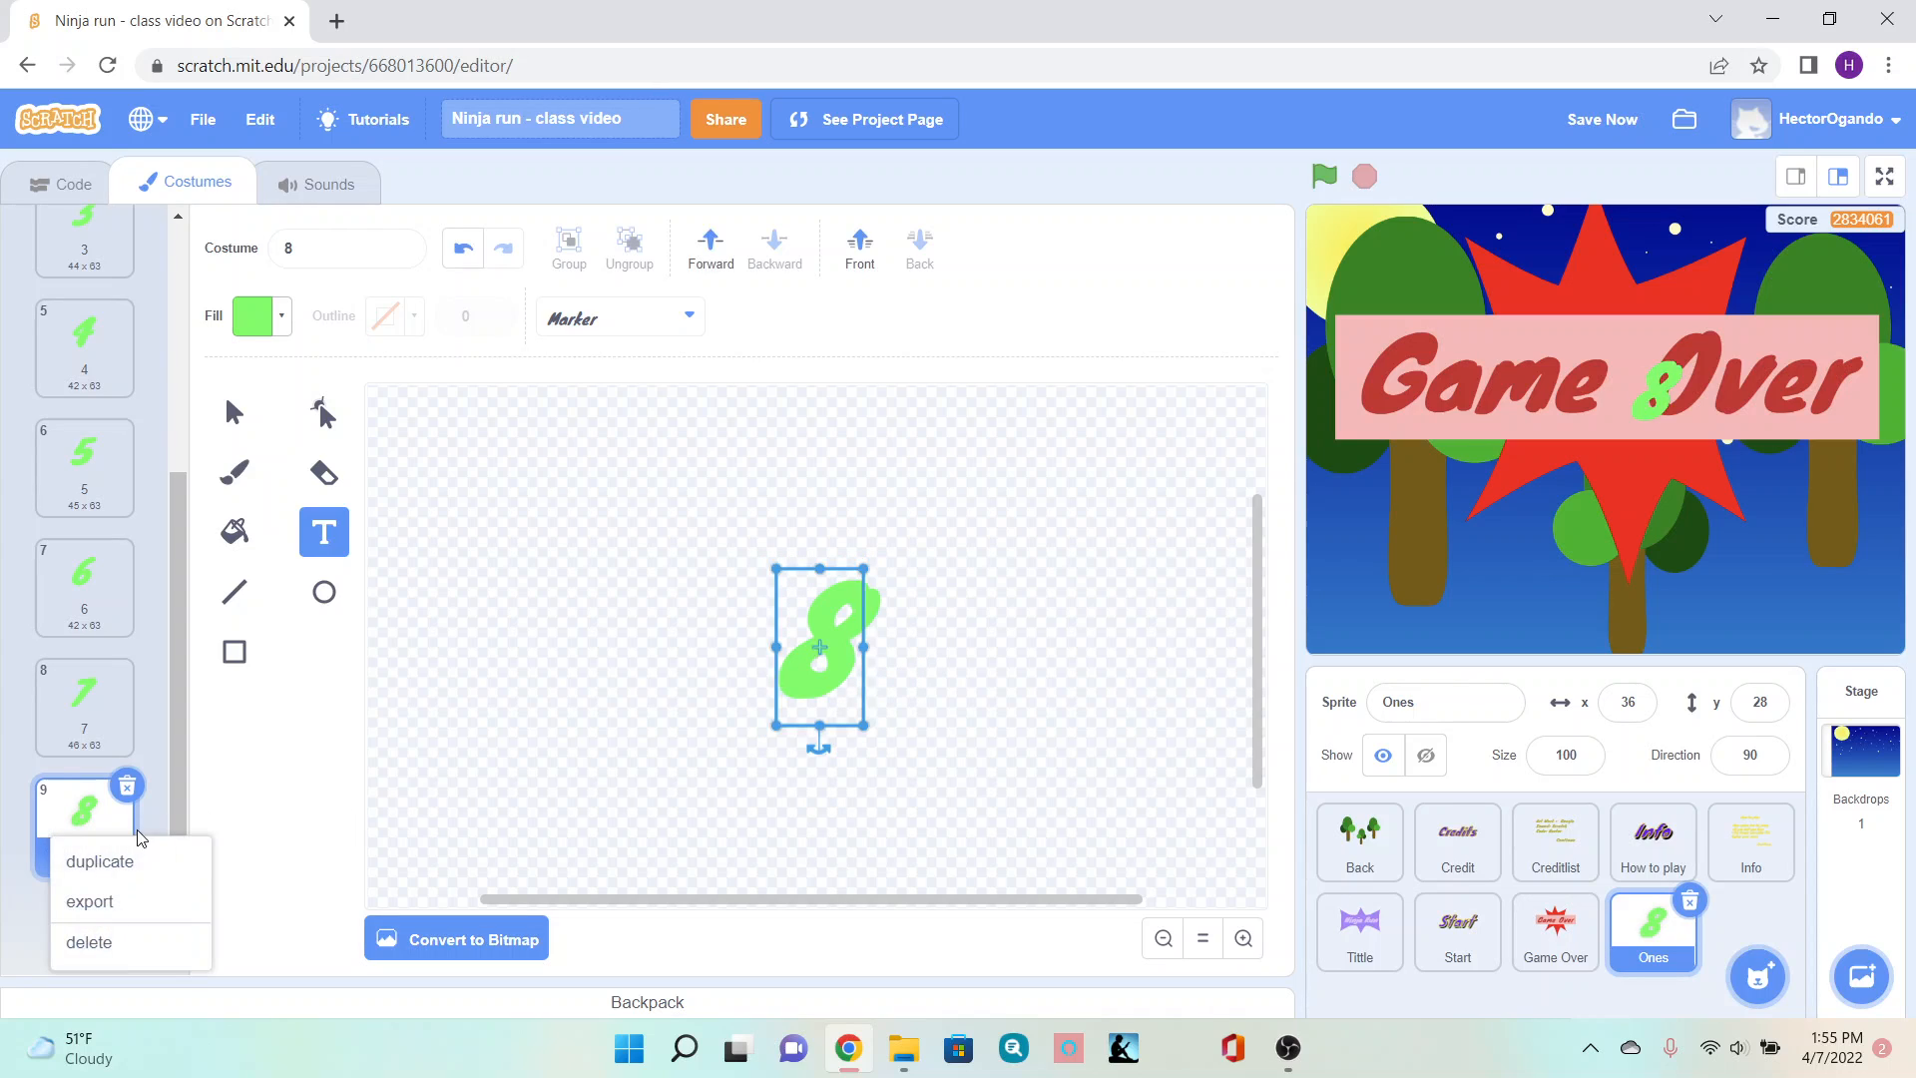
pyautogui.click(100, 861)
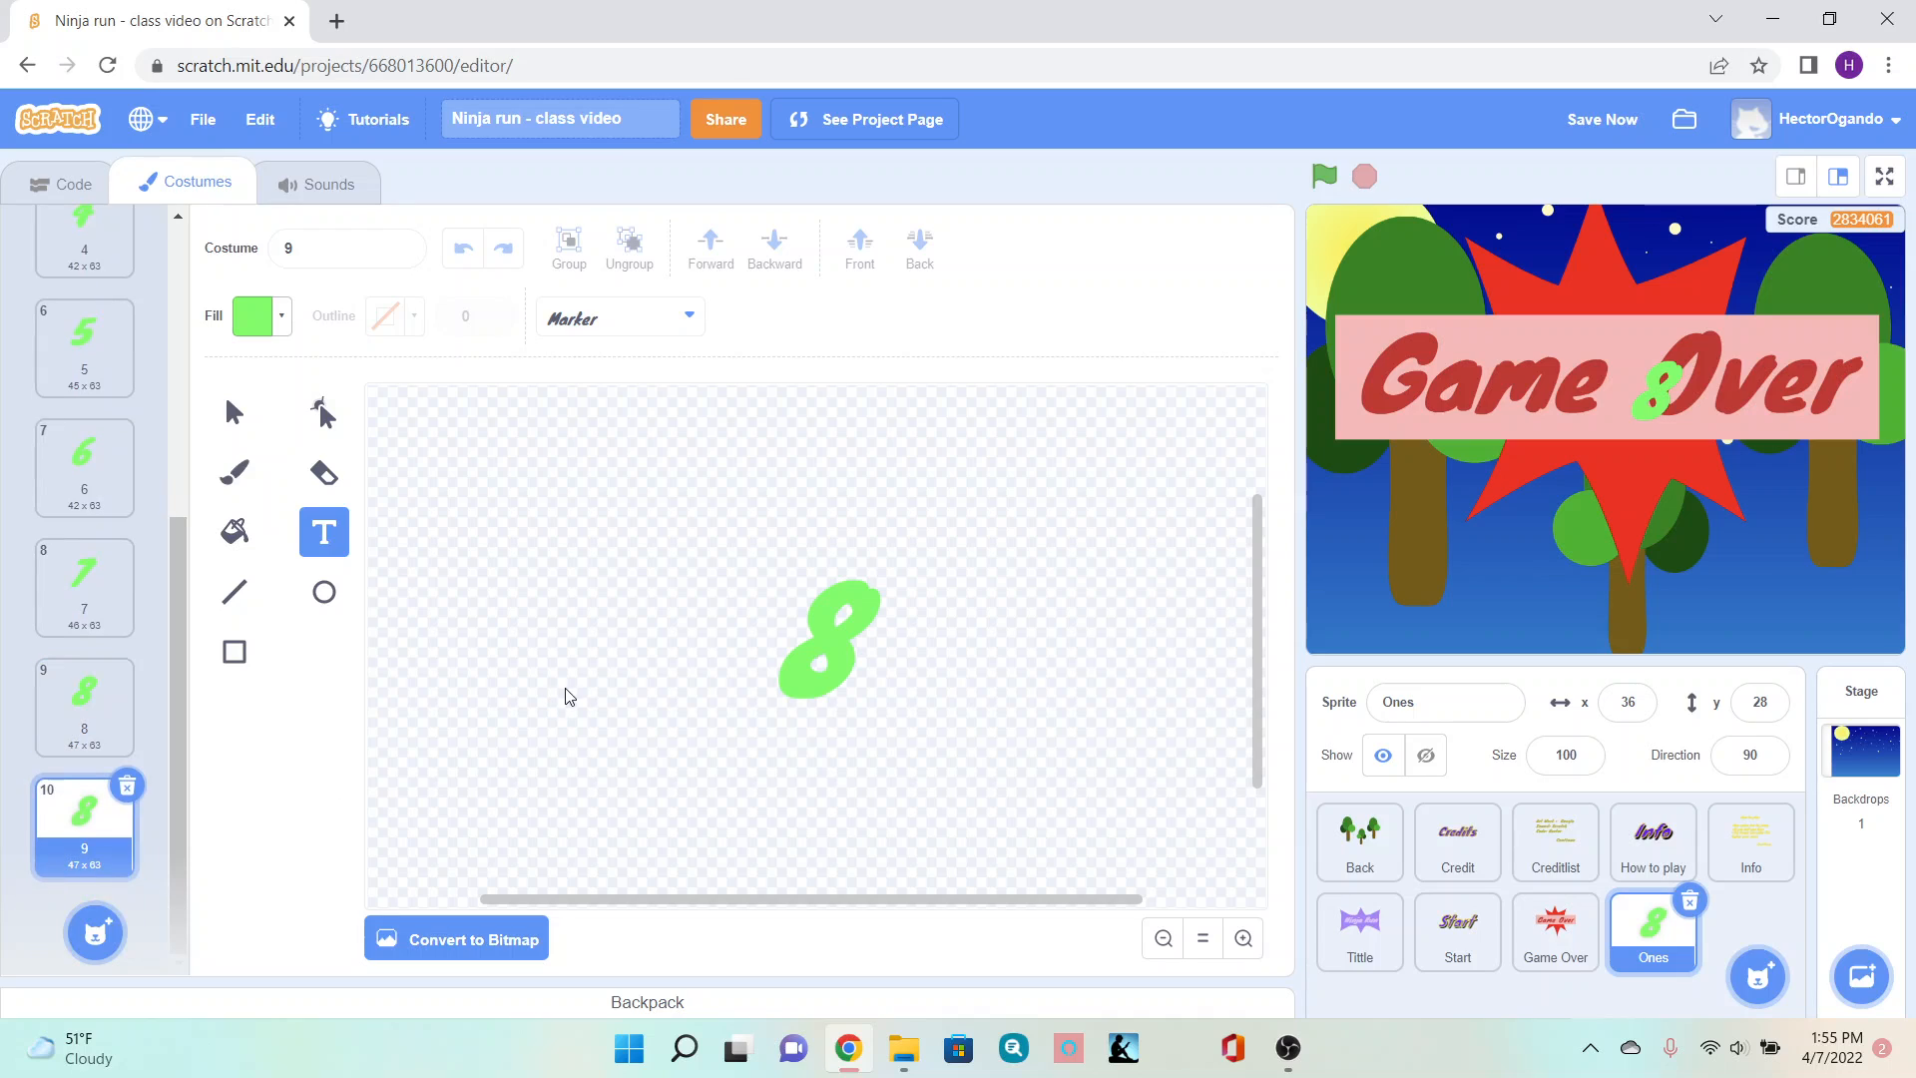
pyautogui.press('BackSpace')
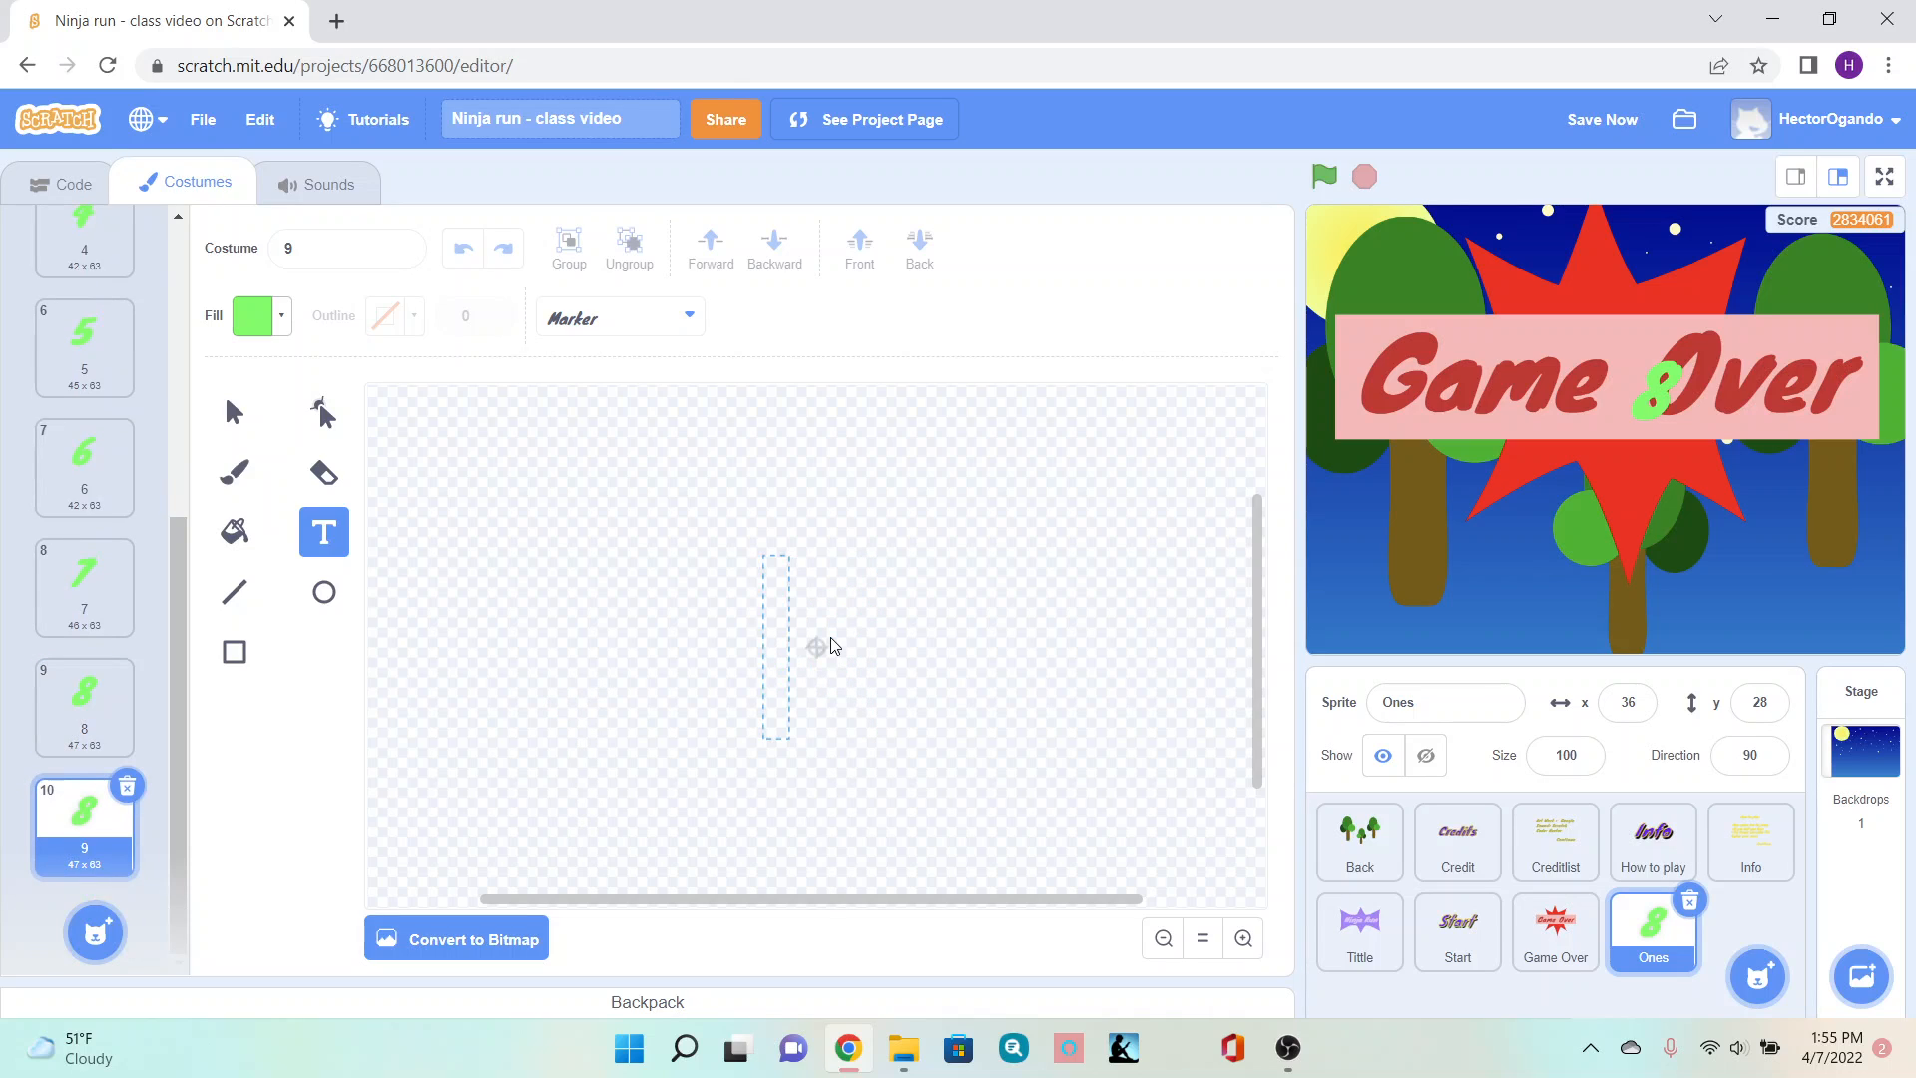
pyautogui.write('9')
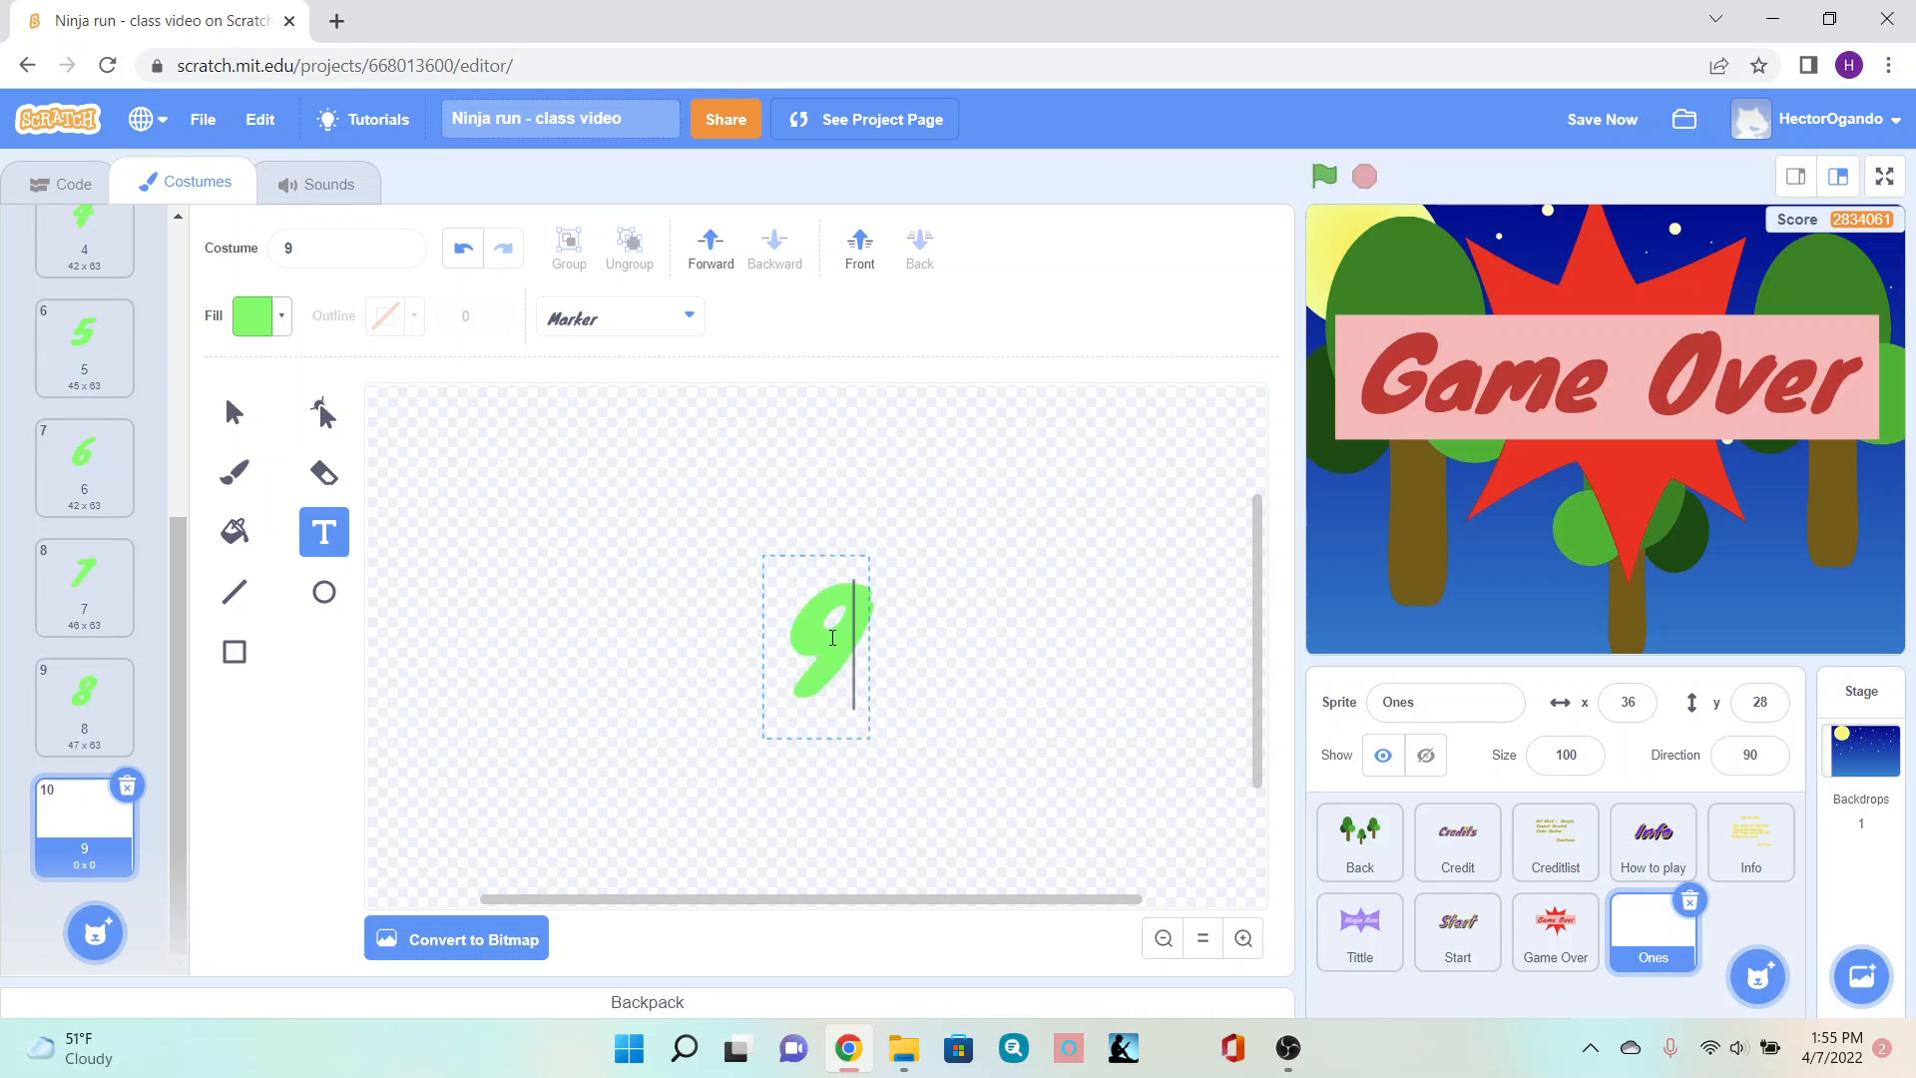
pyautogui.click(283, 784)
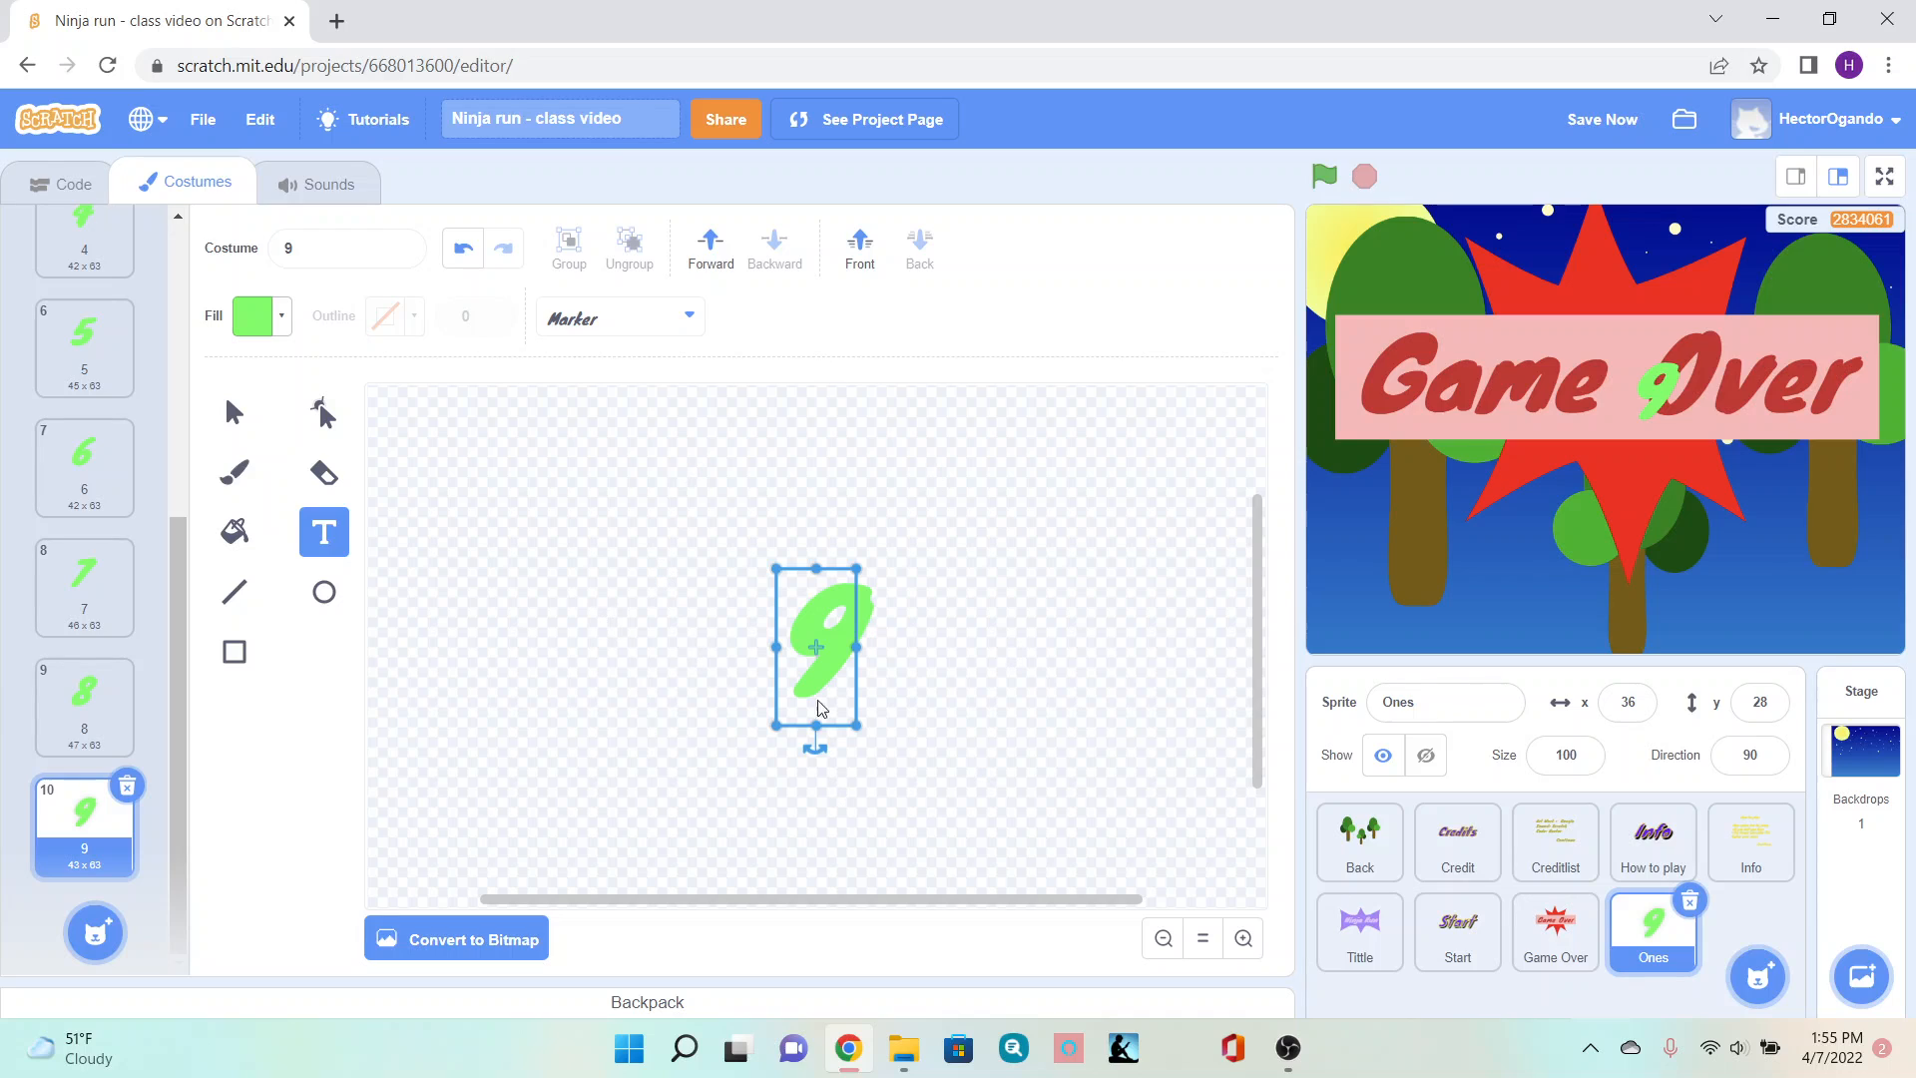